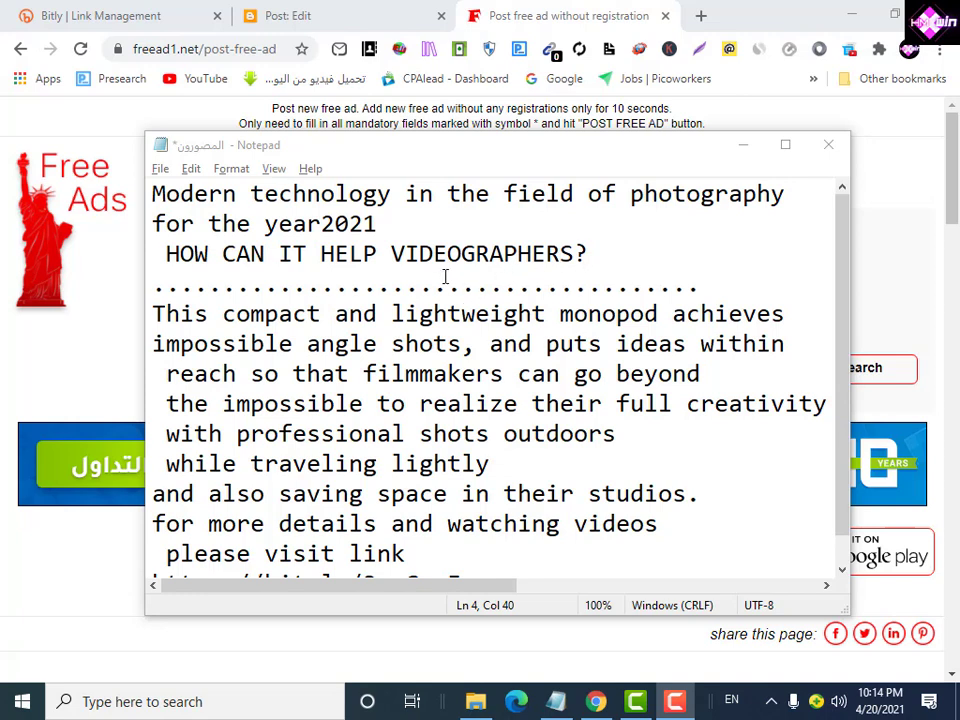
pyautogui.moveTo(168, 317); pyautogui.dragTo(392, 521)
pyautogui.scroll(-1, 470, 490)
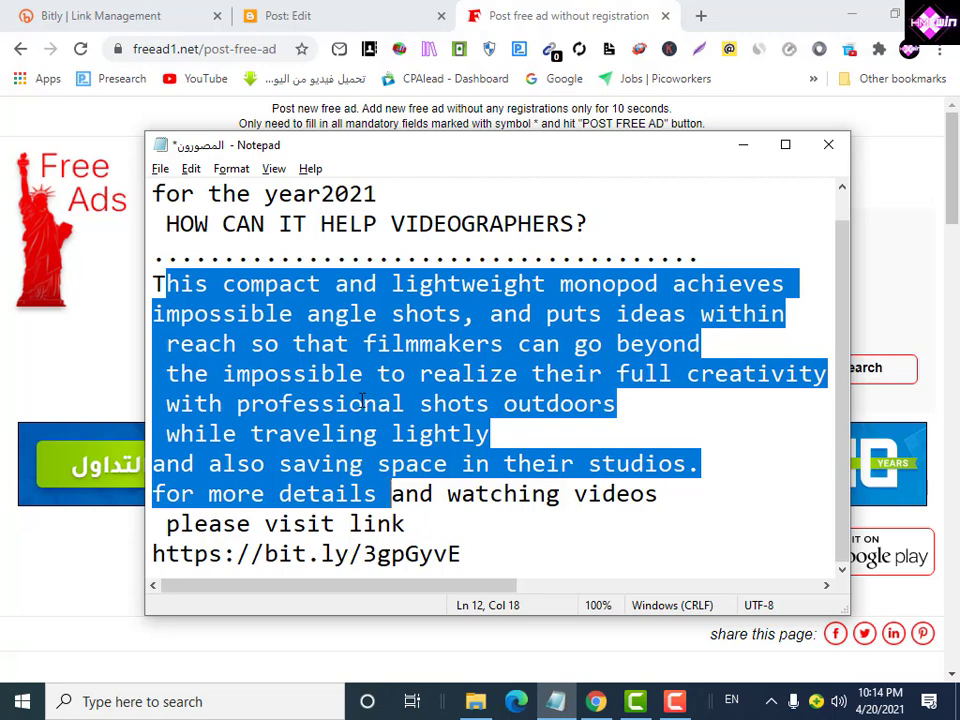
pyautogui.moveTo(153, 554); pyautogui.dragTo(462, 550)
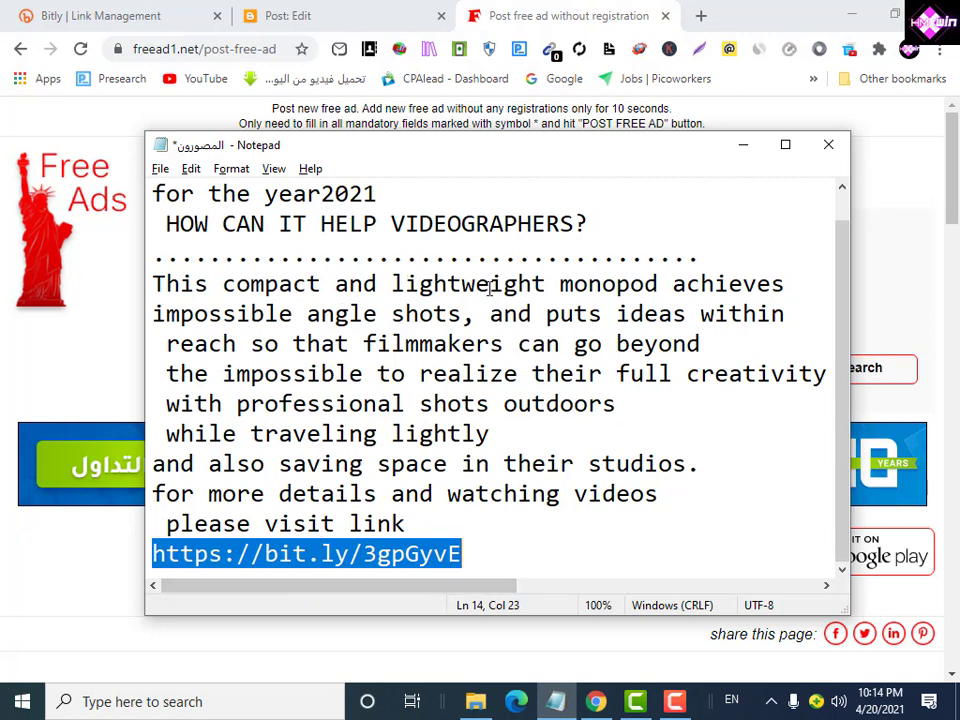
pyautogui.click(115, 372)
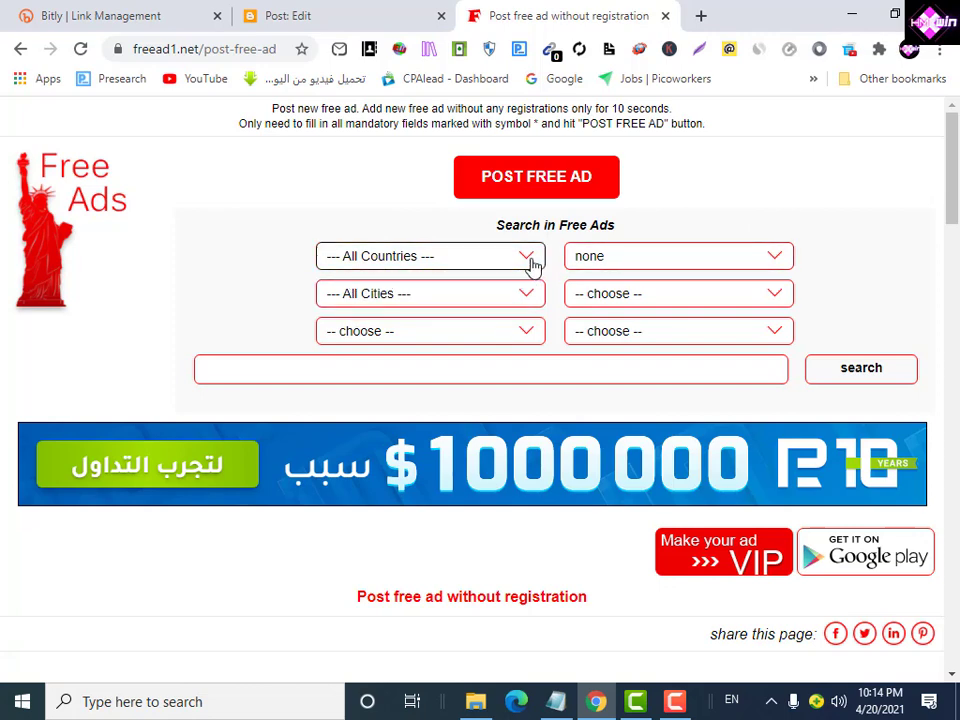
# Set the ad's Group to paintings, then bring the Notepad ad text back to the front
pyautogui.scroll(-5, 516, 370)
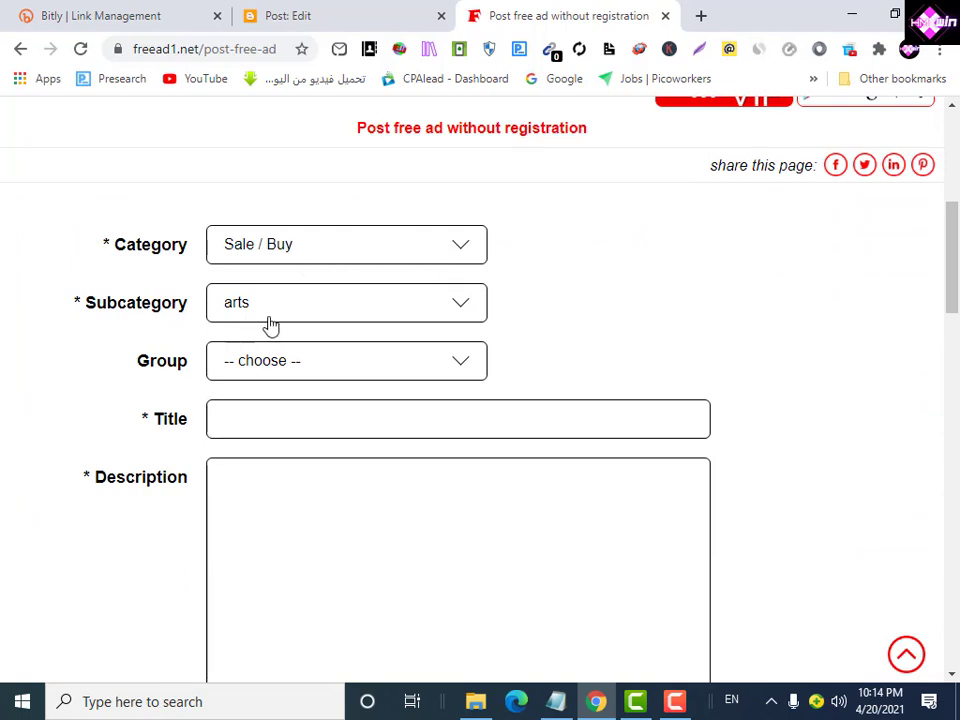
pyautogui.click(467, 368)
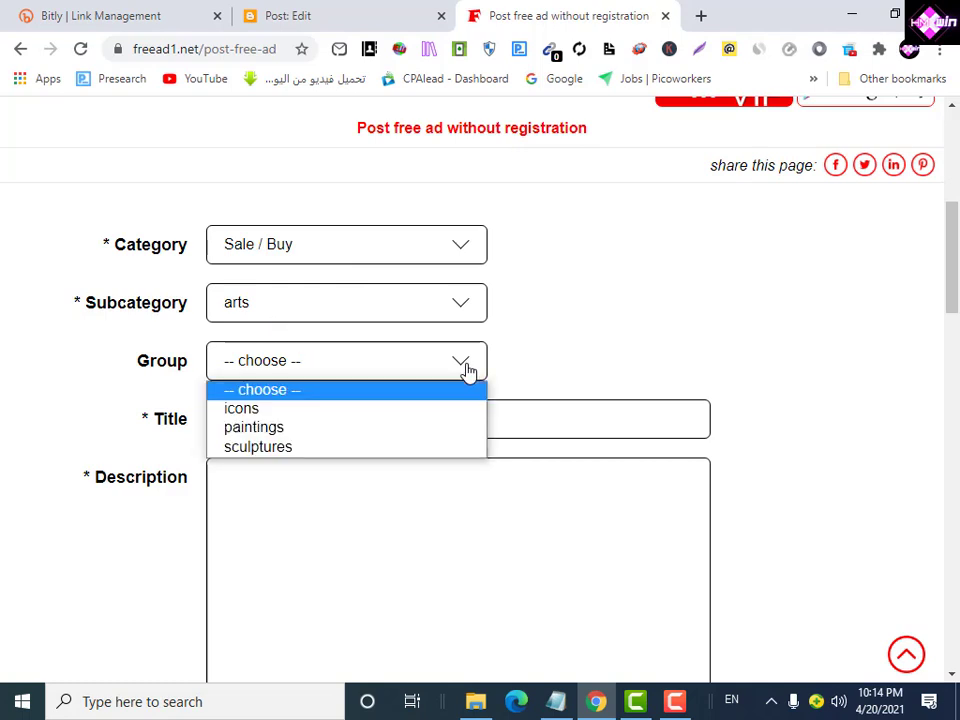
pyautogui.click(424, 428)
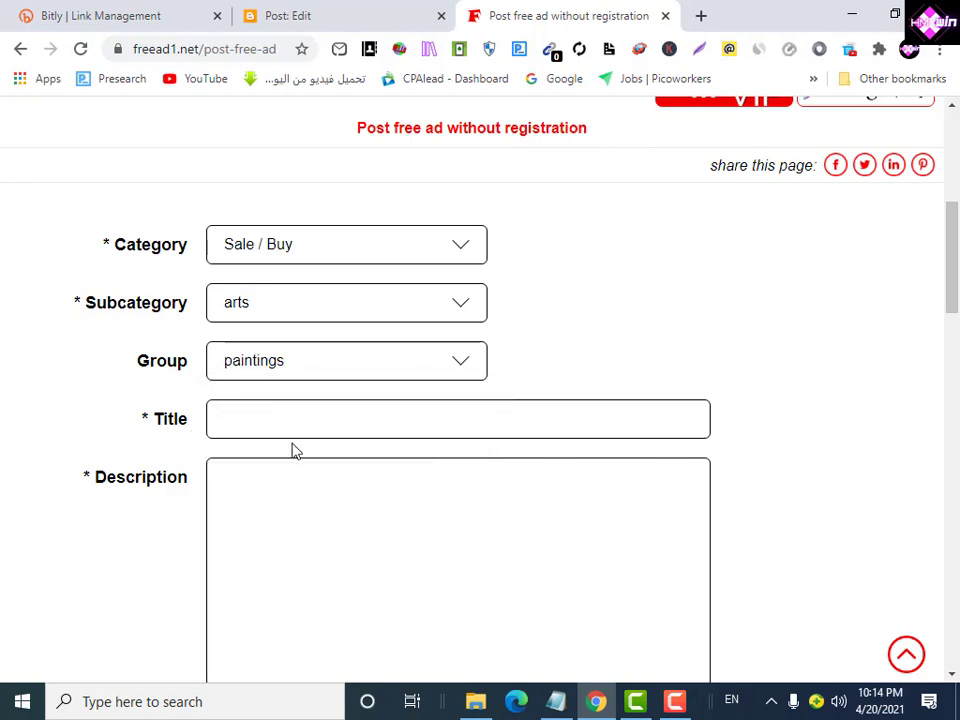
pyautogui.scroll(-3, 489, 431)
pyautogui.scroll(2, 489, 431)
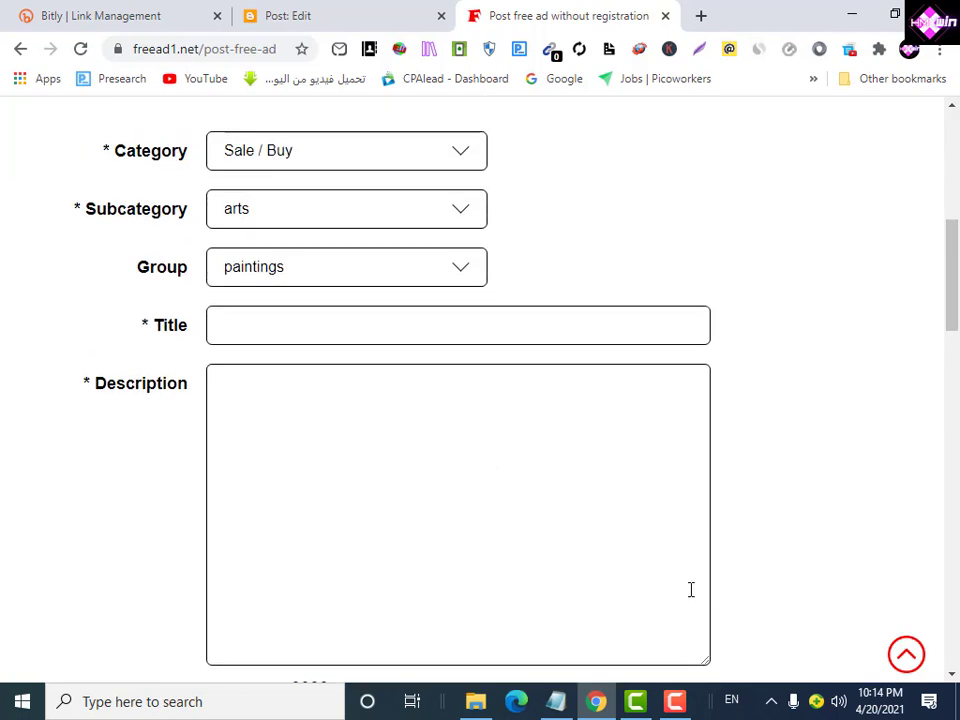
pyautogui.click(558, 700)
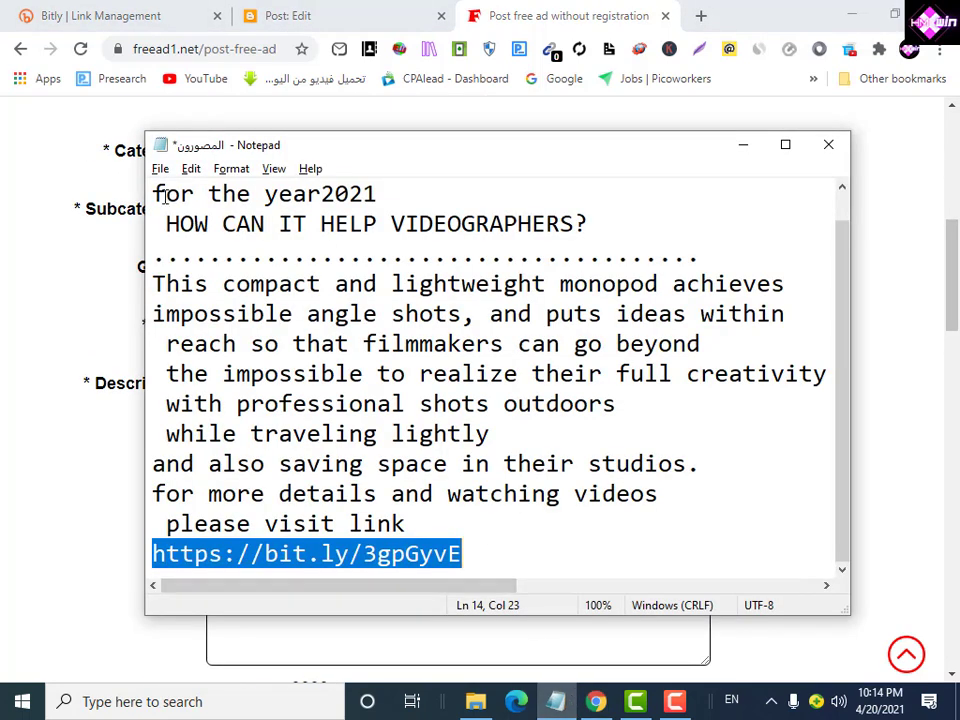
# Copy the two photography headline lines from Notepad into the Title field
pyautogui.moveTo(157, 193); pyautogui.dragTo(293, 194)
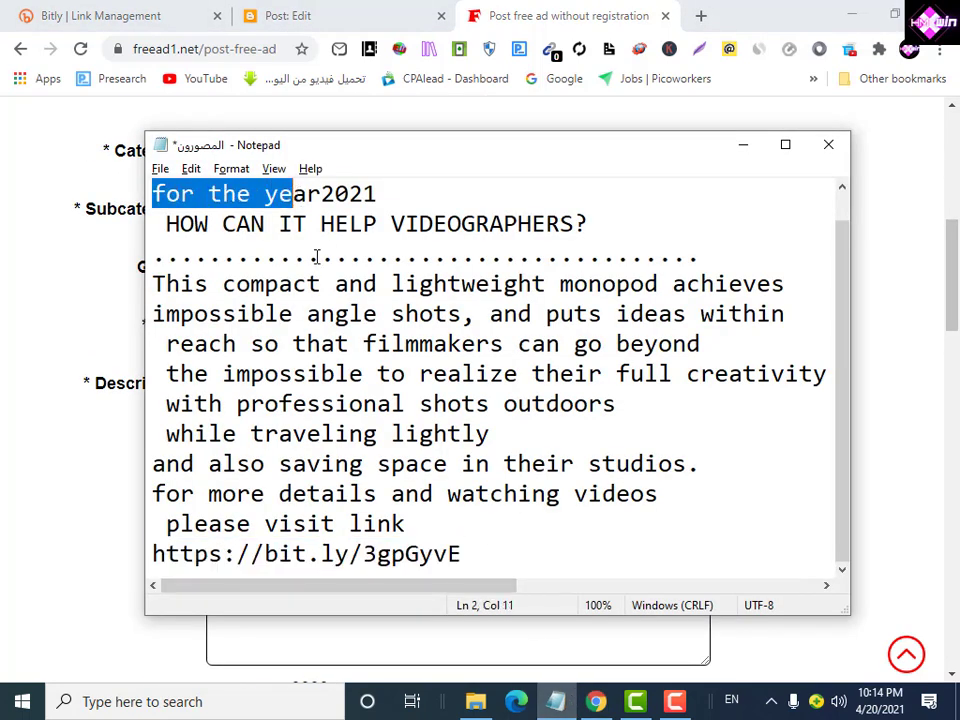
pyautogui.scroll(1, 322, 263)
pyautogui.moveTo(155, 193); pyautogui.dragTo(661, 225)
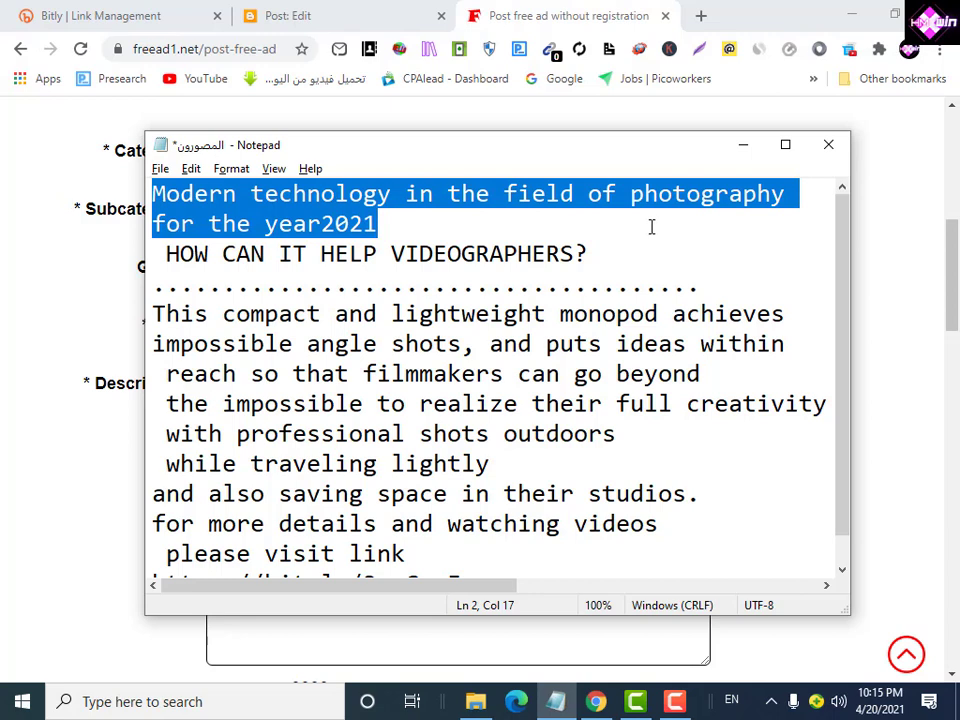
pyautogui.rightClick(322, 213)
pyautogui.click(381, 271)
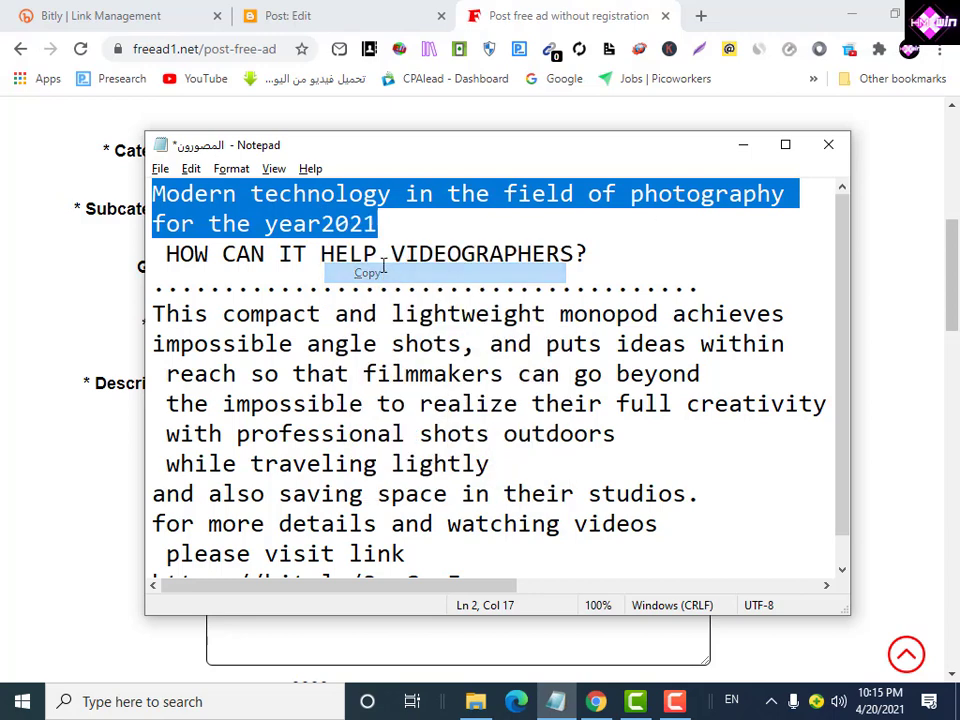
pyautogui.click(742, 145)
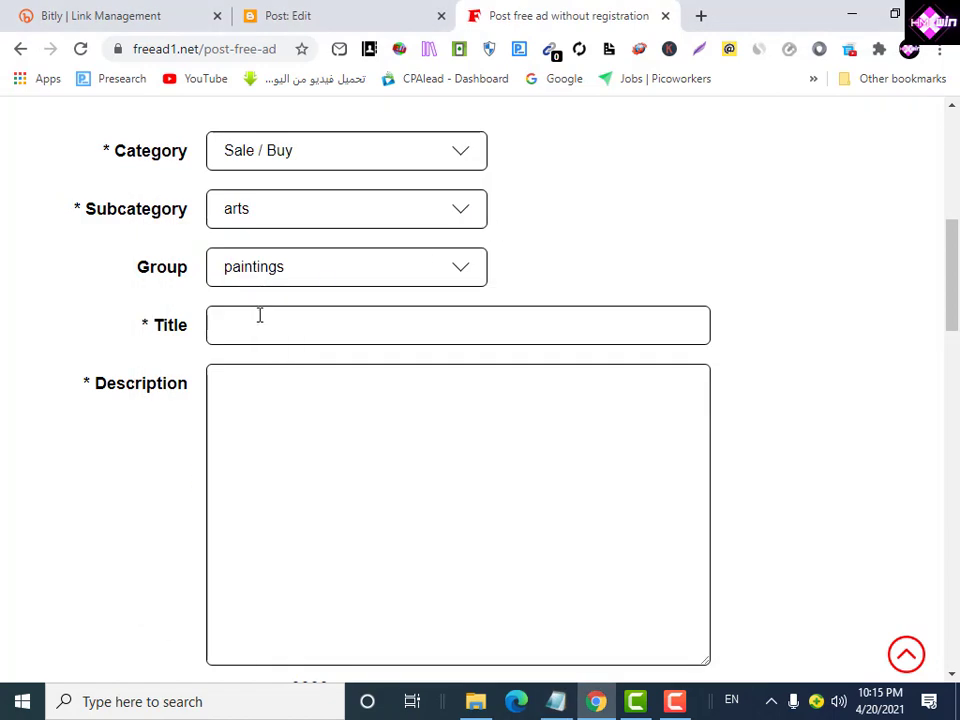
pyautogui.click(246, 328)
pyautogui.rightClick(246, 328)
pyautogui.click(321, 467)
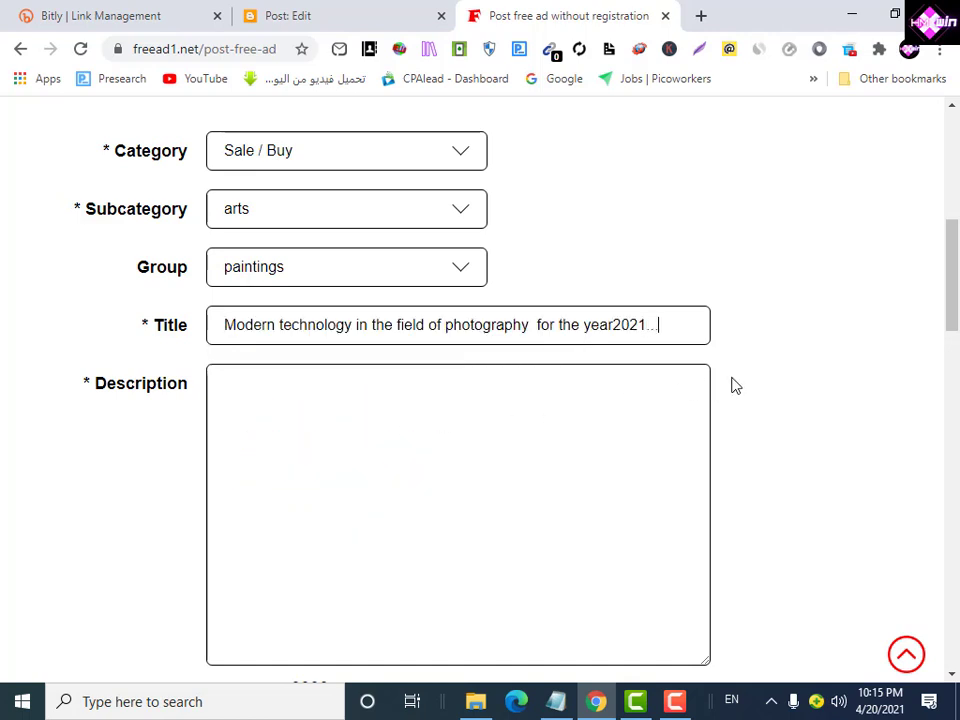
# Append 'HOW CAN IT HELP VIDEOGRAPHERS?' to the end of the Title
pyautogui.click(556, 701)
pyautogui.moveTo(166, 254); pyautogui.dragTo(659, 260)
pyautogui.rightClick(563, 258)
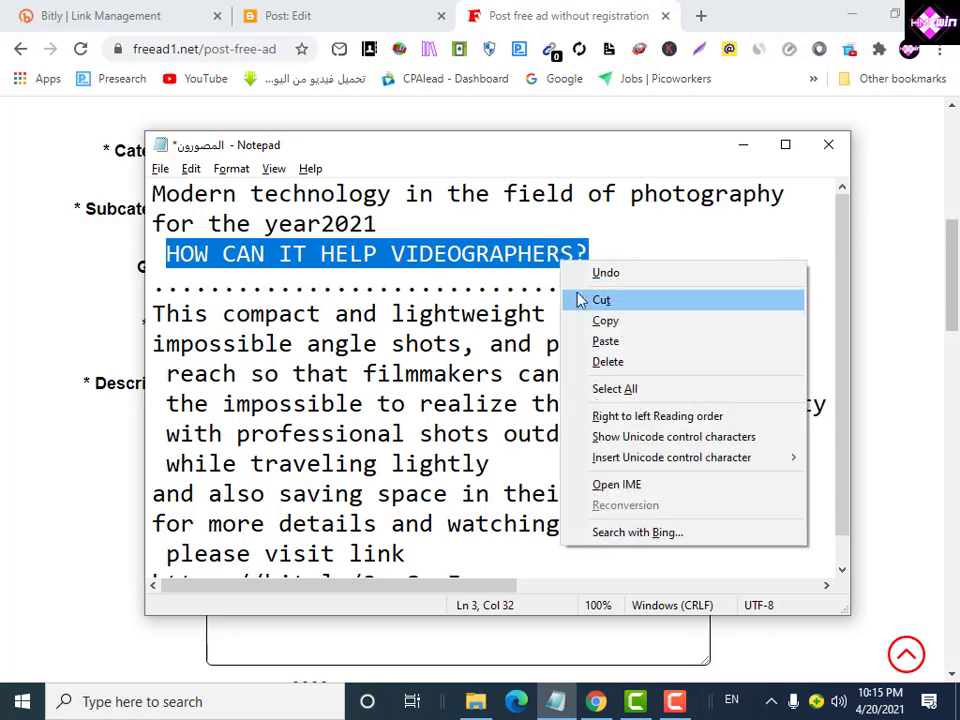
pyautogui.click(606, 319)
pyautogui.click(742, 145)
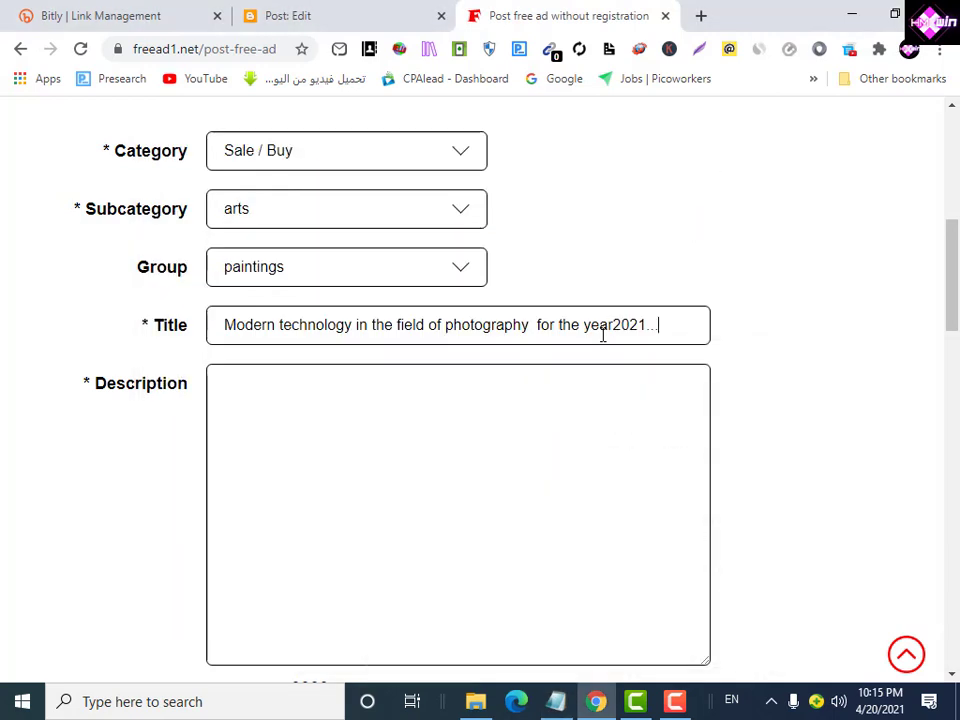
pyautogui.rightClick(657, 324)
pyautogui.click(711, 466)
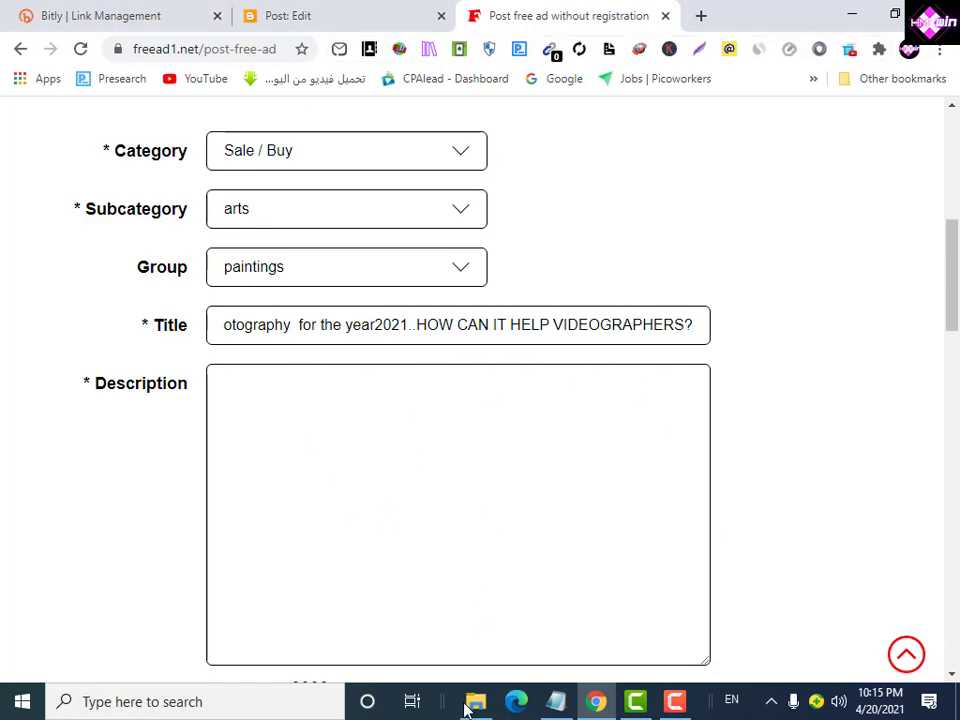
# Paste the monopod ad body and link into Description, adding a blank line before the link
pyautogui.click(557, 701)
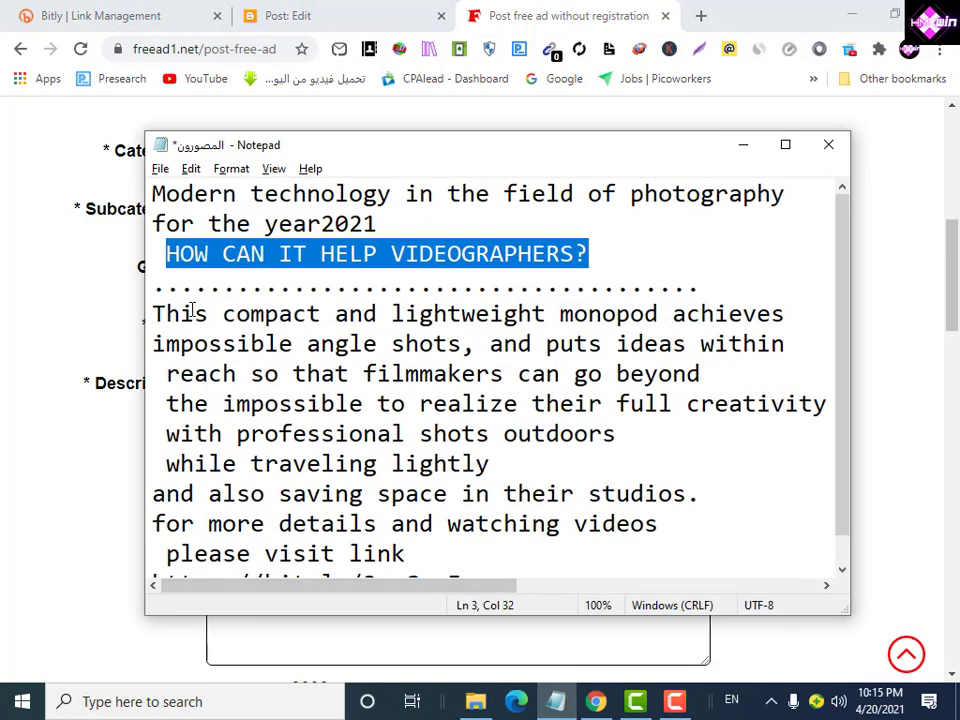
pyautogui.moveTo(155, 313); pyautogui.dragTo(470, 576)
pyautogui.rightClick(344, 410)
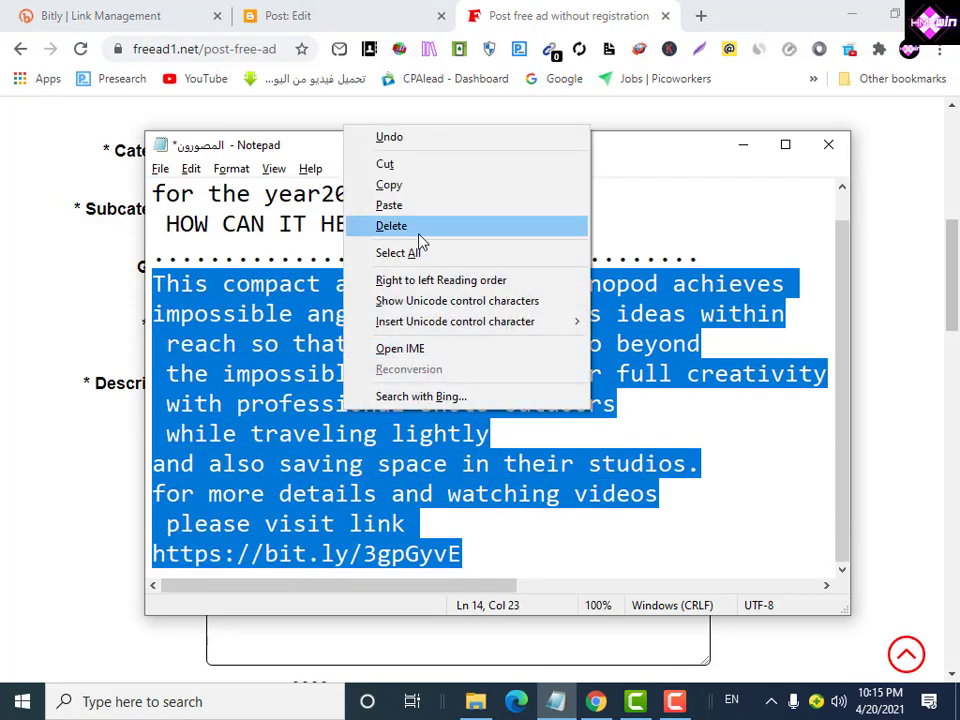
pyautogui.click(389, 185)
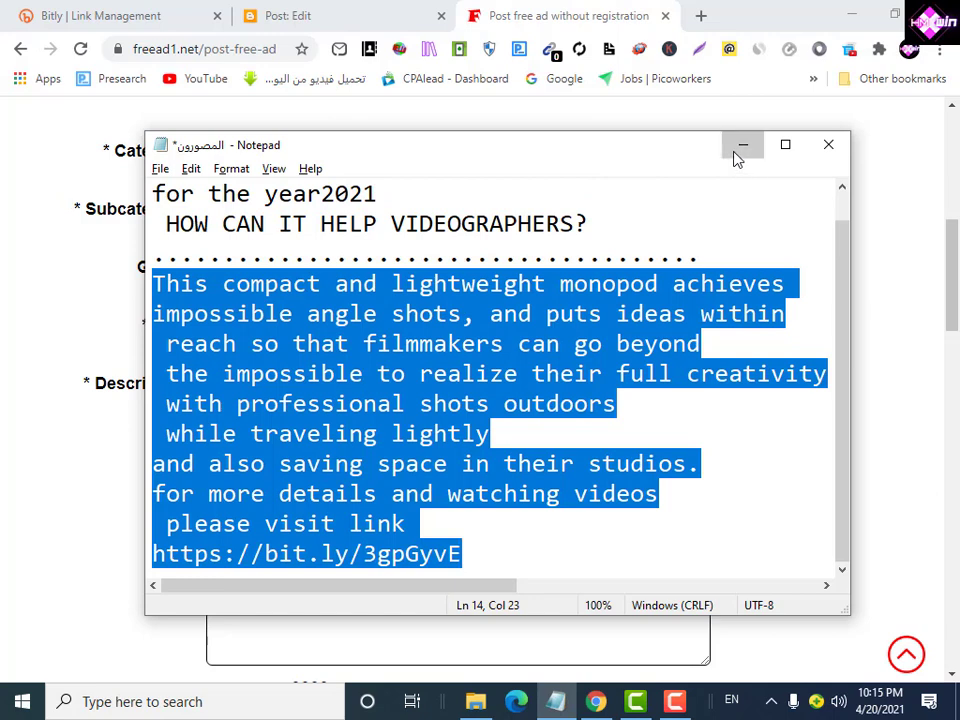
pyautogui.click(742, 146)
pyautogui.rightClick(333, 434)
pyautogui.click(429, 238)
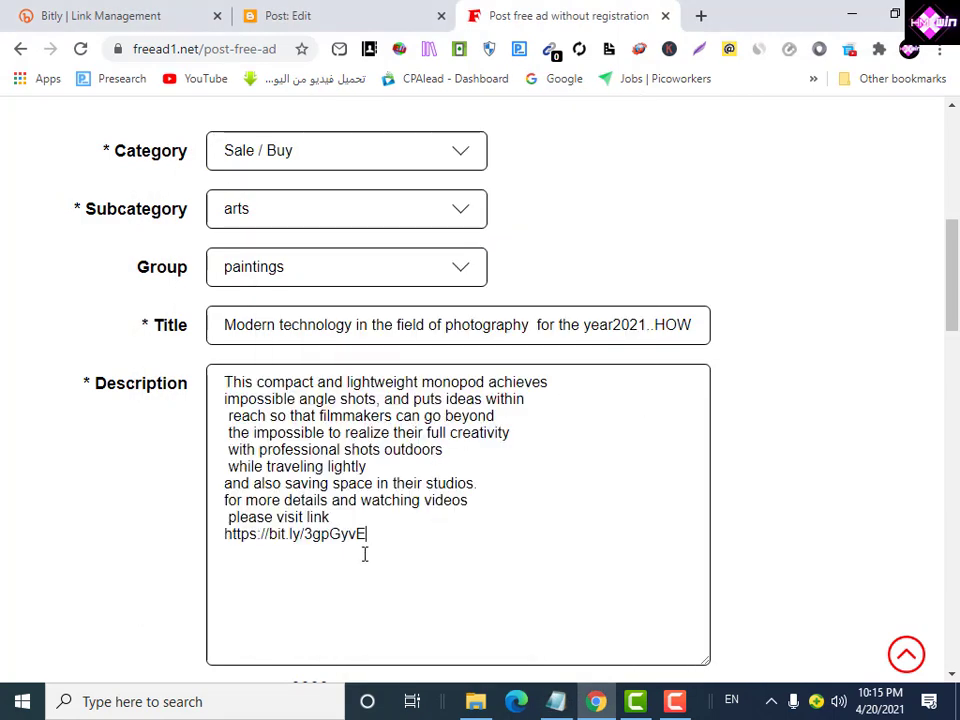
pyautogui.press('Return')
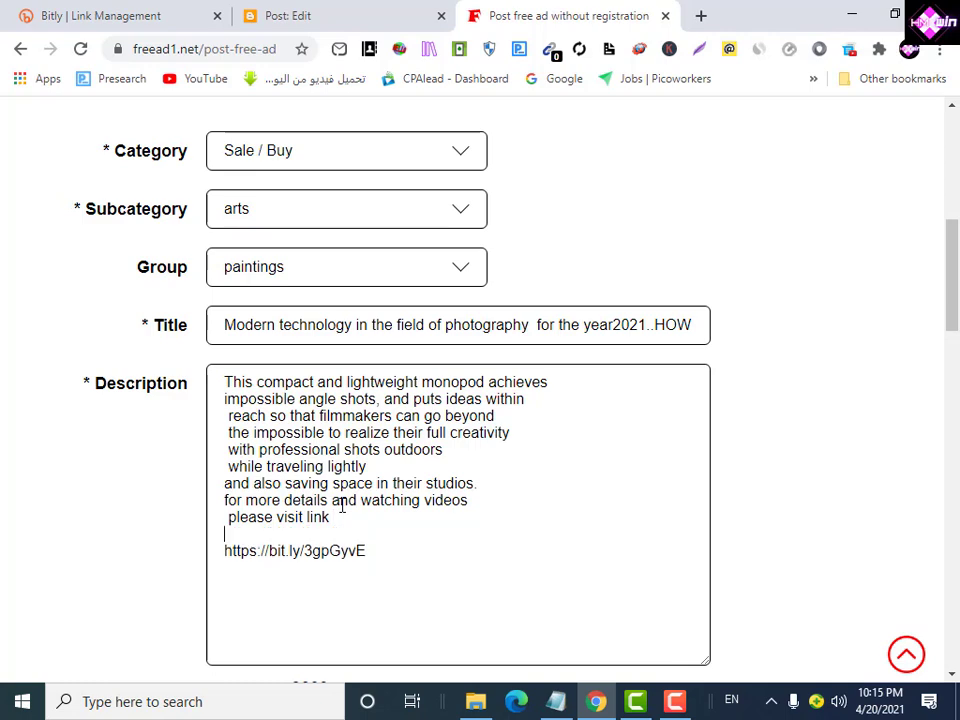
# Fill in the saved contact e-mail and enter the displayed verification code
pyautogui.scroll(-3, 360, 528)
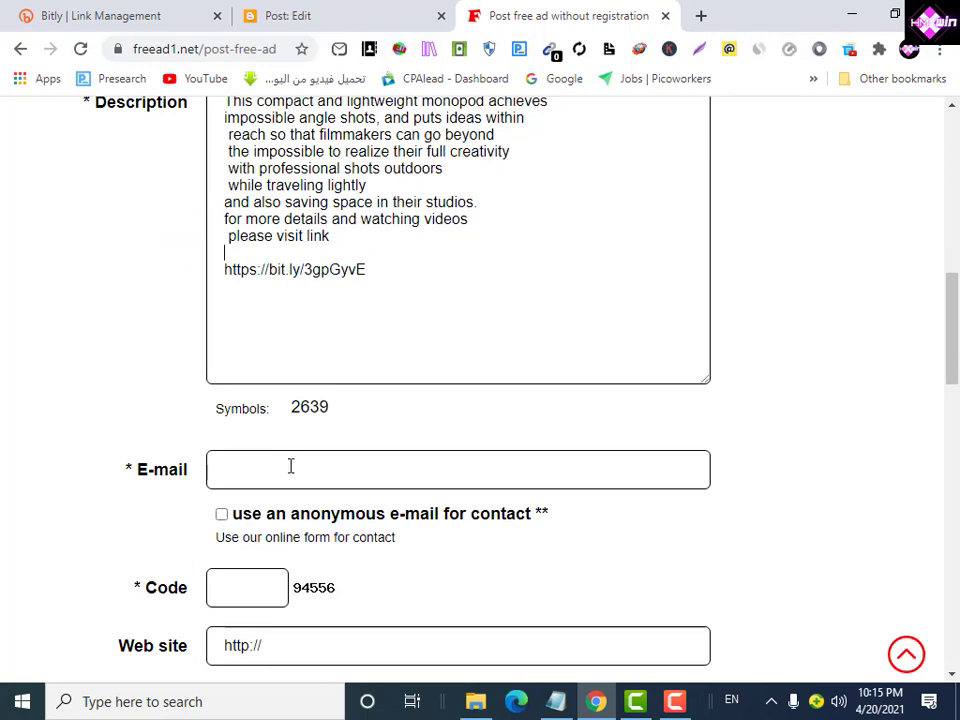
pyautogui.click(248, 475)
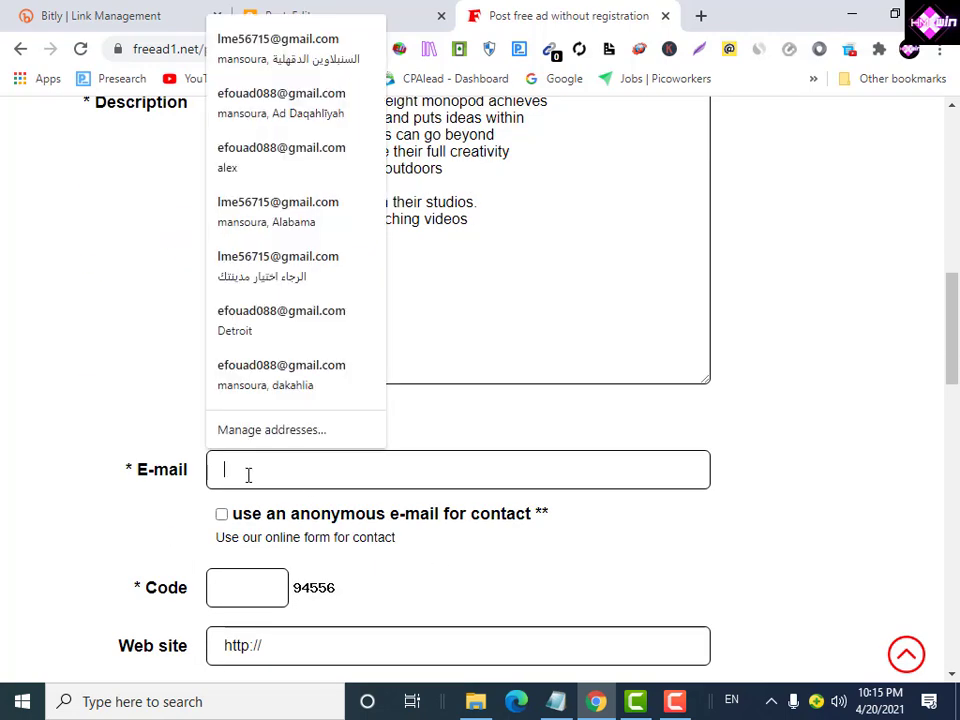
pyautogui.click(259, 268)
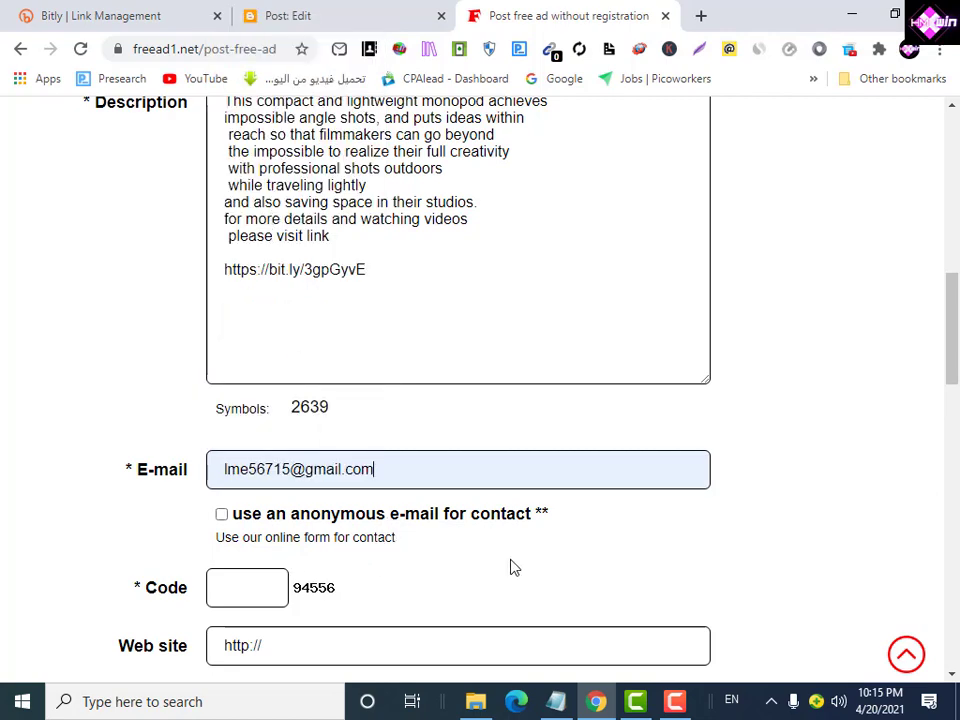
pyautogui.scroll(-1, 510, 567)
pyautogui.click(238, 494)
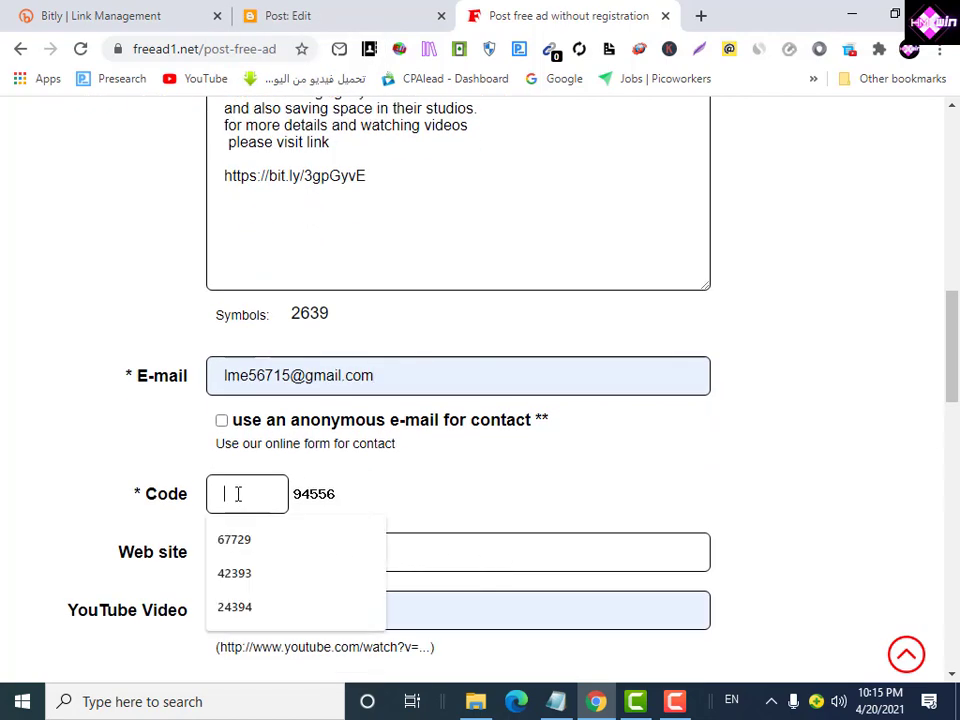
pyautogui.write('94')
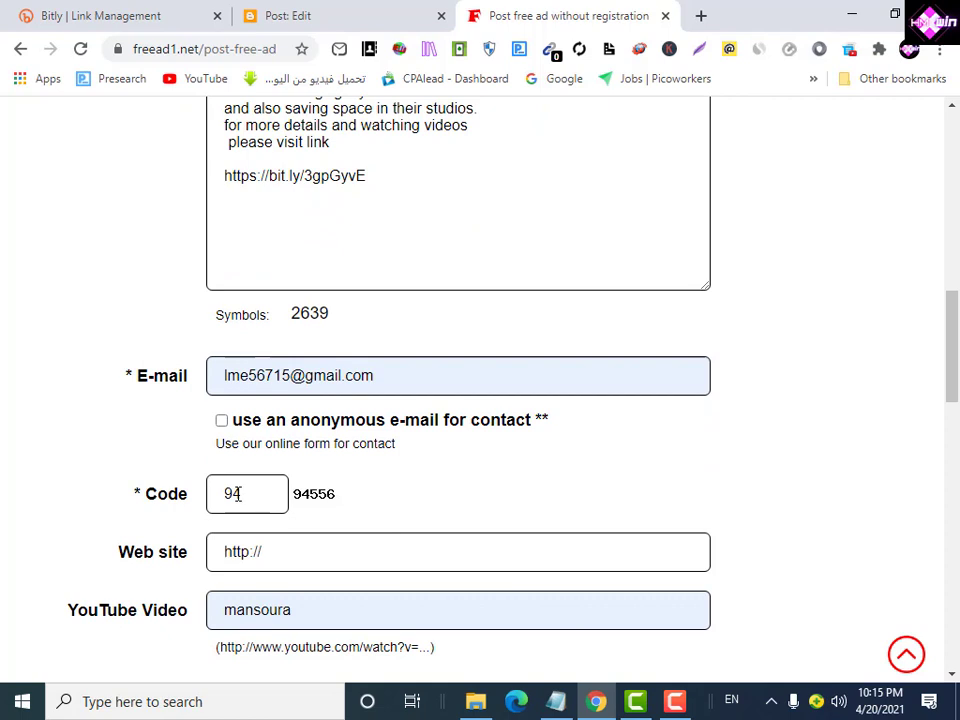
pyautogui.write('556')
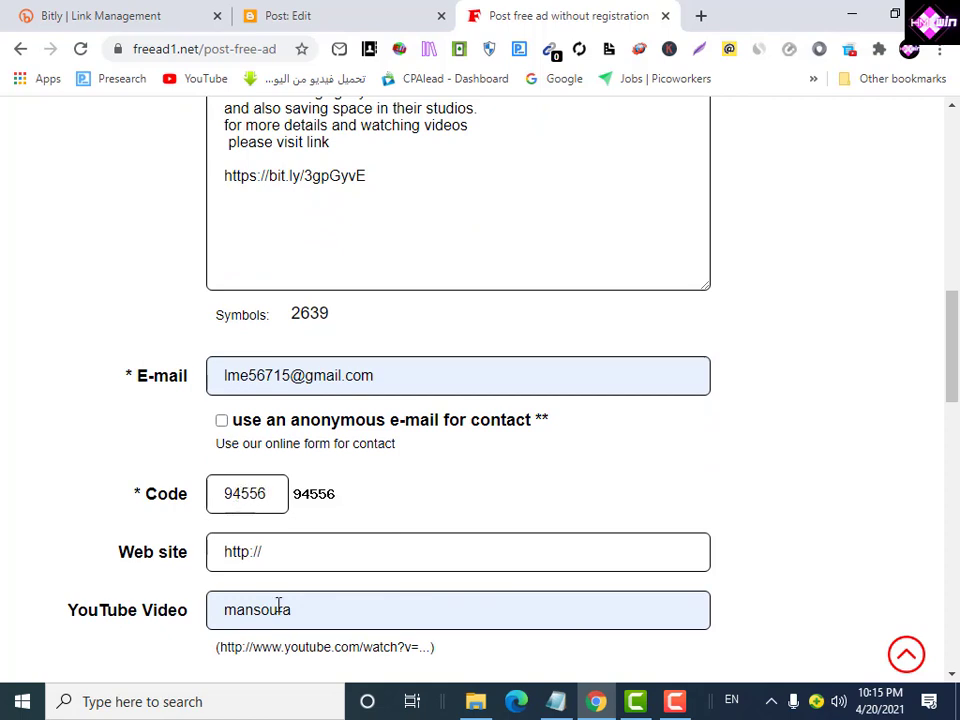
pyautogui.click(283, 553)
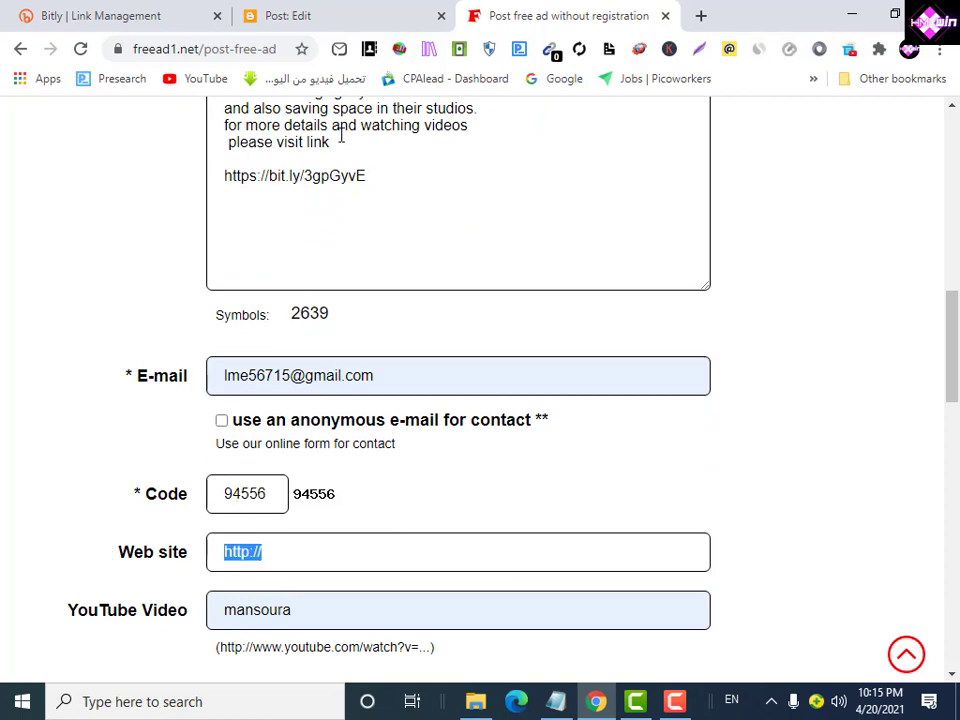
pyautogui.moveTo(368, 175); pyautogui.dragTo(157, 189)
pyautogui.rightClick(261, 180)
pyautogui.click(319, 249)
pyautogui.click(281, 563)
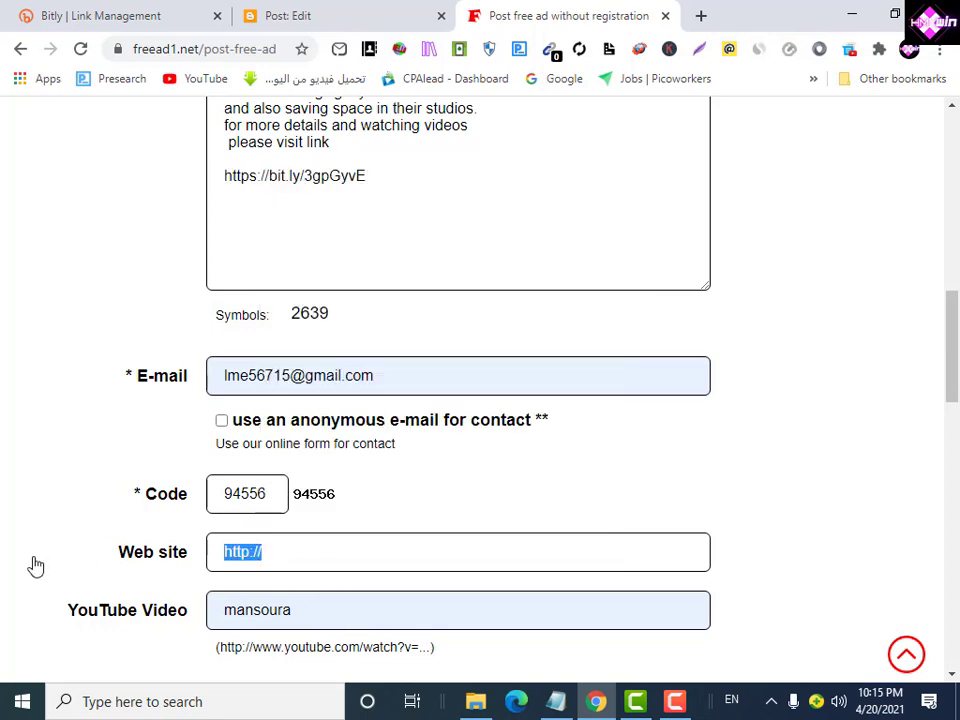
pyautogui.rightClick(233, 548)
pyautogui.click(332, 256)
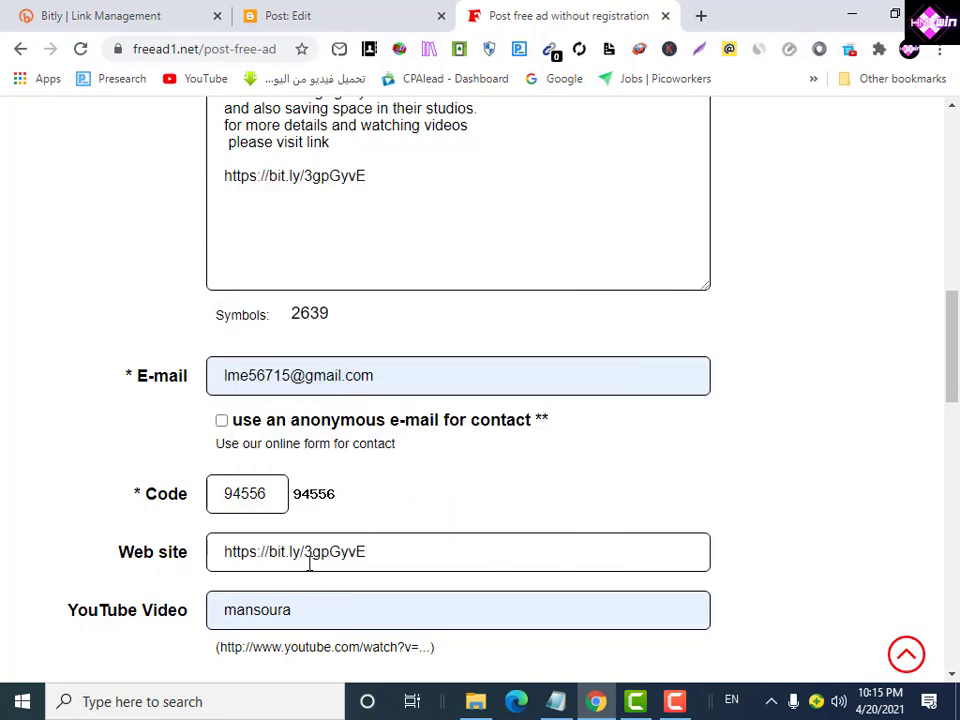
pyautogui.press('Tab')
pyautogui.press('BackSpace')
pyautogui.scroll(-1, 437, 439)
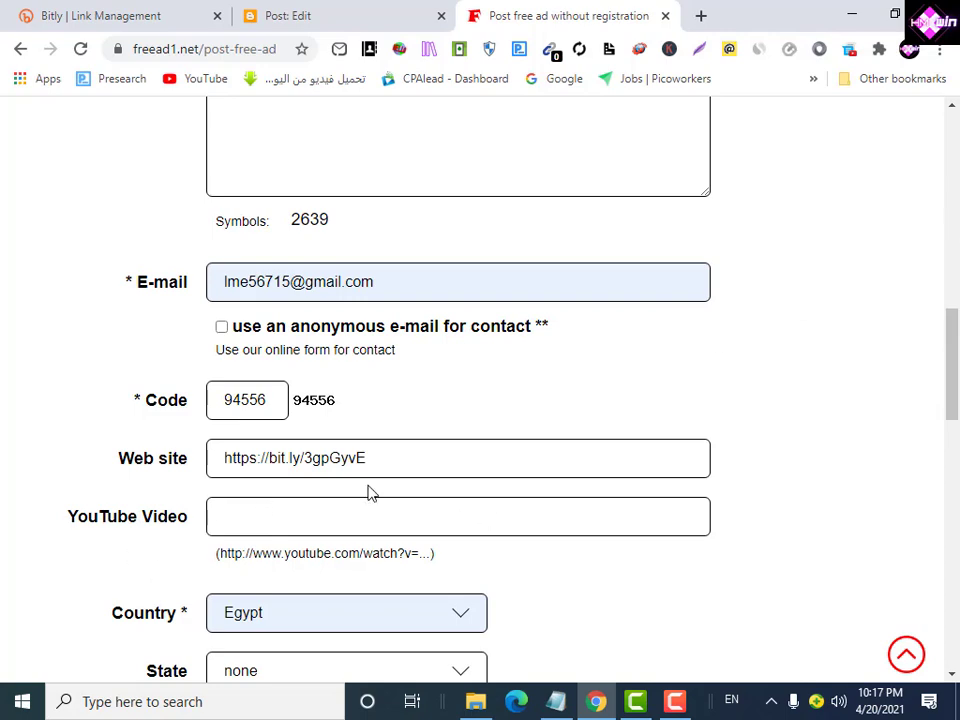
pyautogui.hotkey('shift', 'Tab')
pyautogui.scroll(-2, 385, 530)
# Choose USA as the ad's Country
pyautogui.click(468, 430)
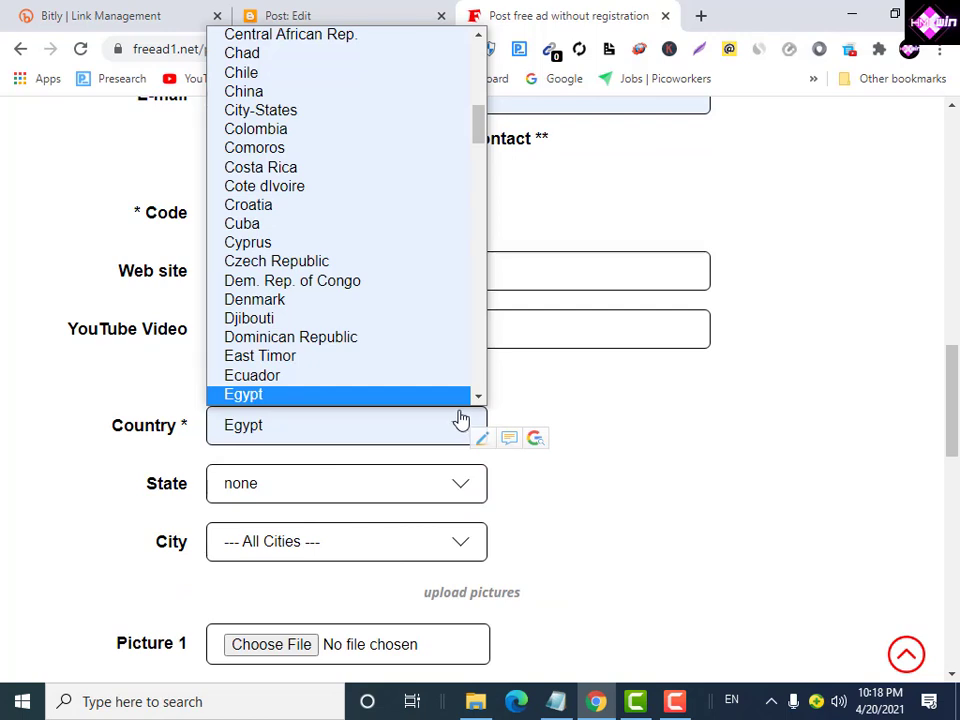
pyautogui.press('u')
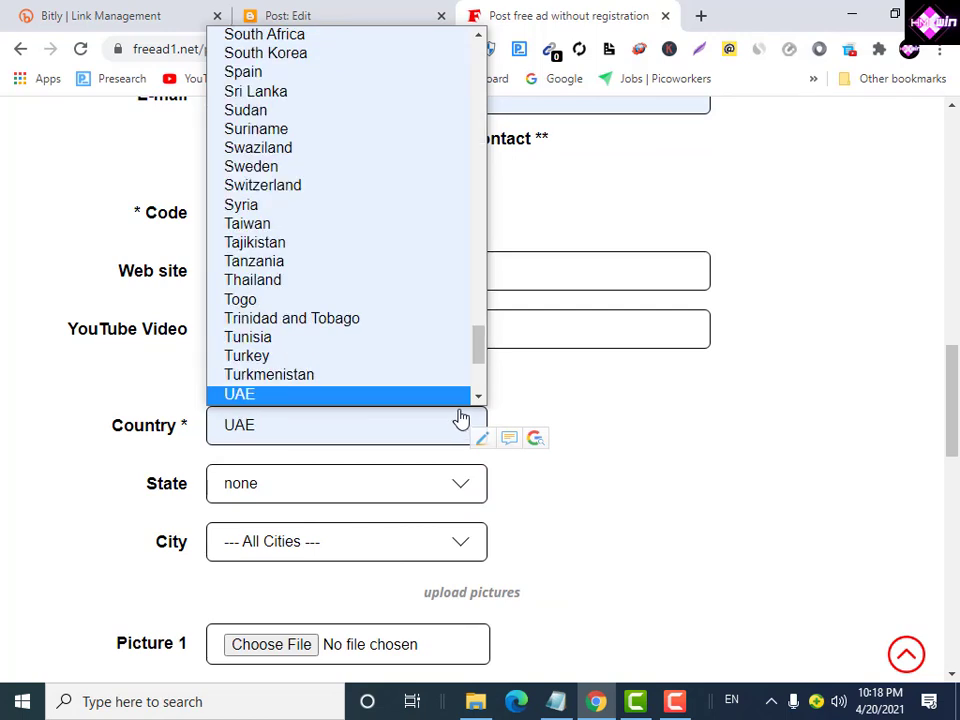
pyautogui.press('s')
pyautogui.scroll(-1, 386, 356)
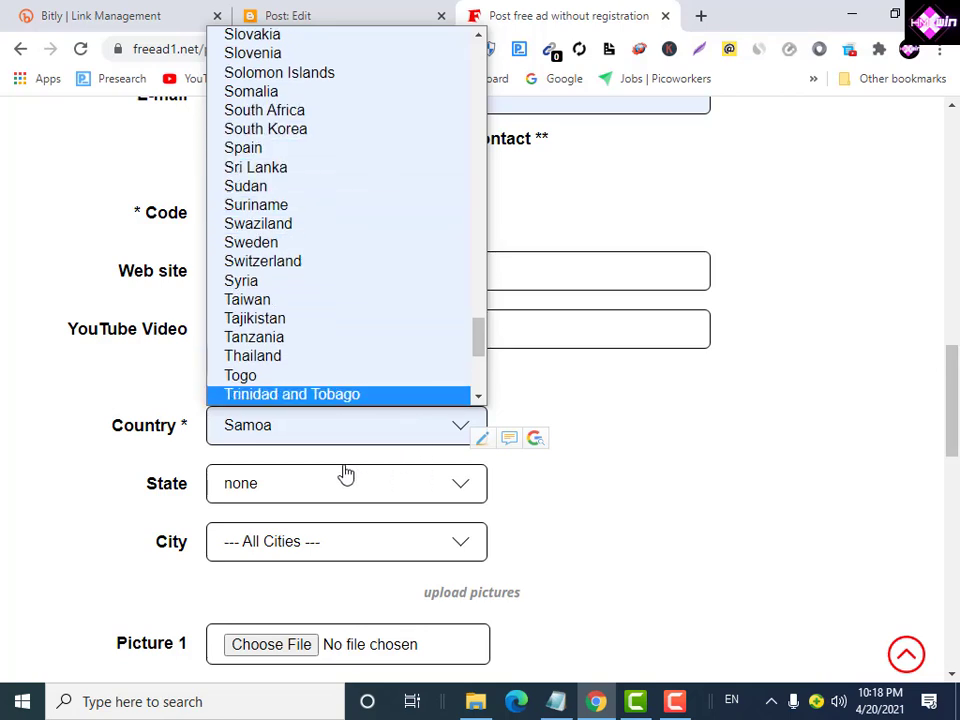
pyautogui.scroll(-3, 311, 336)
pyautogui.click(298, 245)
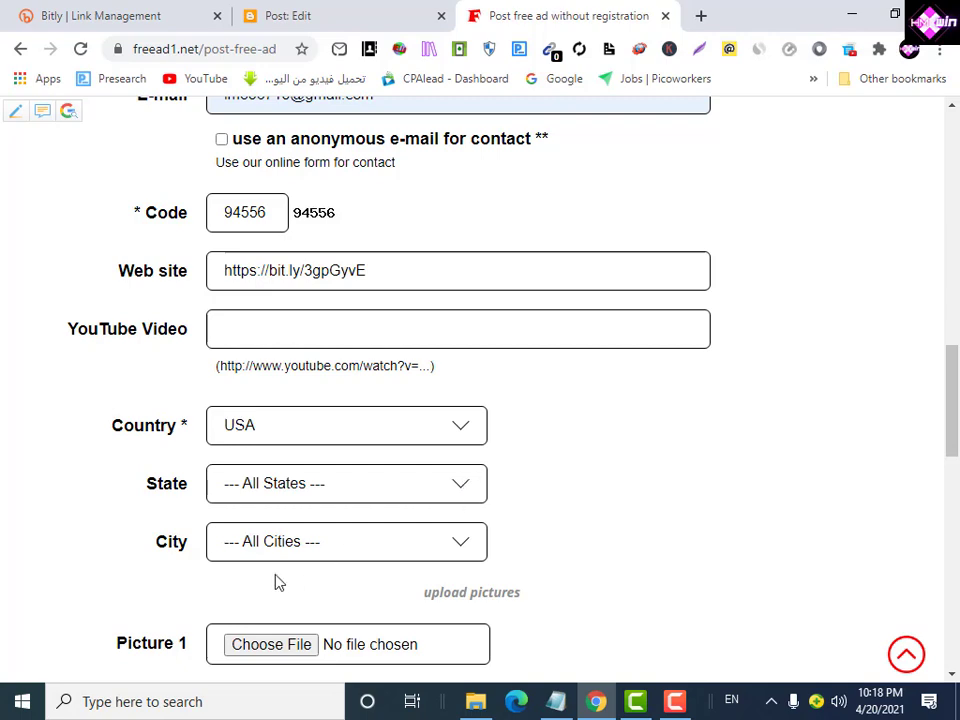
# Scroll through the form from Category down to the picture uploads to review it
pyautogui.scroll(-1, 610, 510)
pyautogui.scroll(-3, 623, 505)
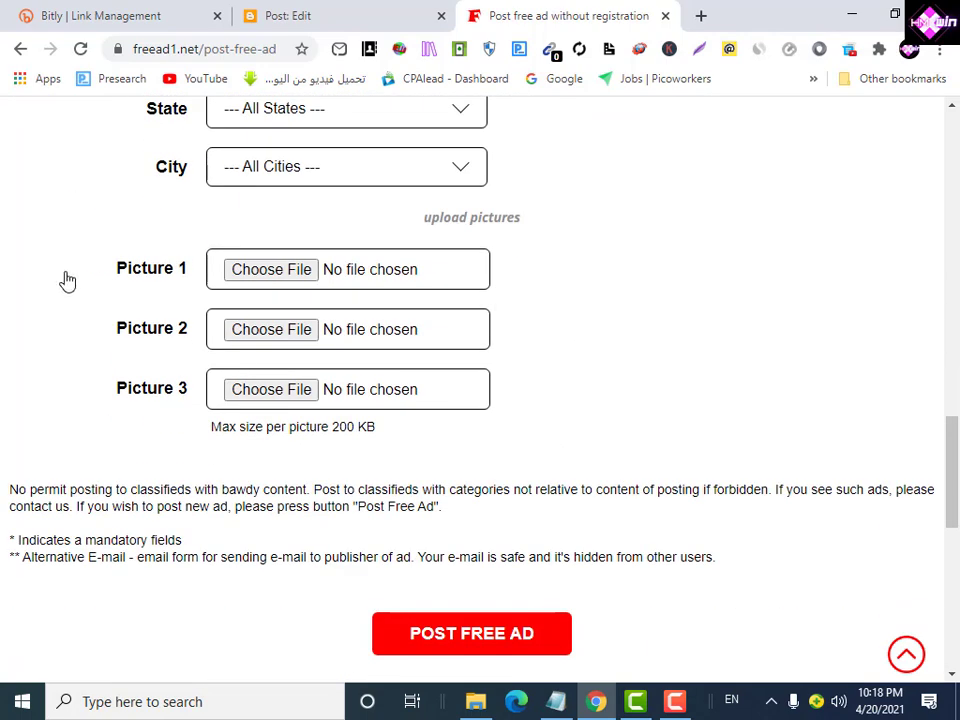
pyautogui.scroll(6, 64, 279)
pyautogui.scroll(5, 87, 297)
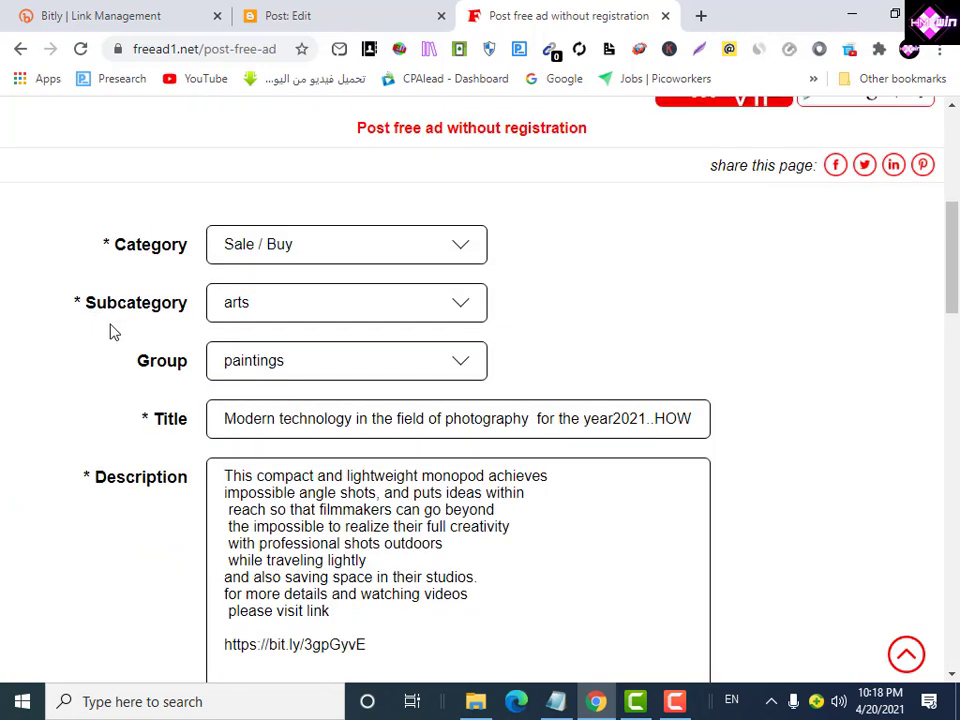
pyautogui.scroll(-1, 33, 364)
pyautogui.scroll(-10, 31, 364)
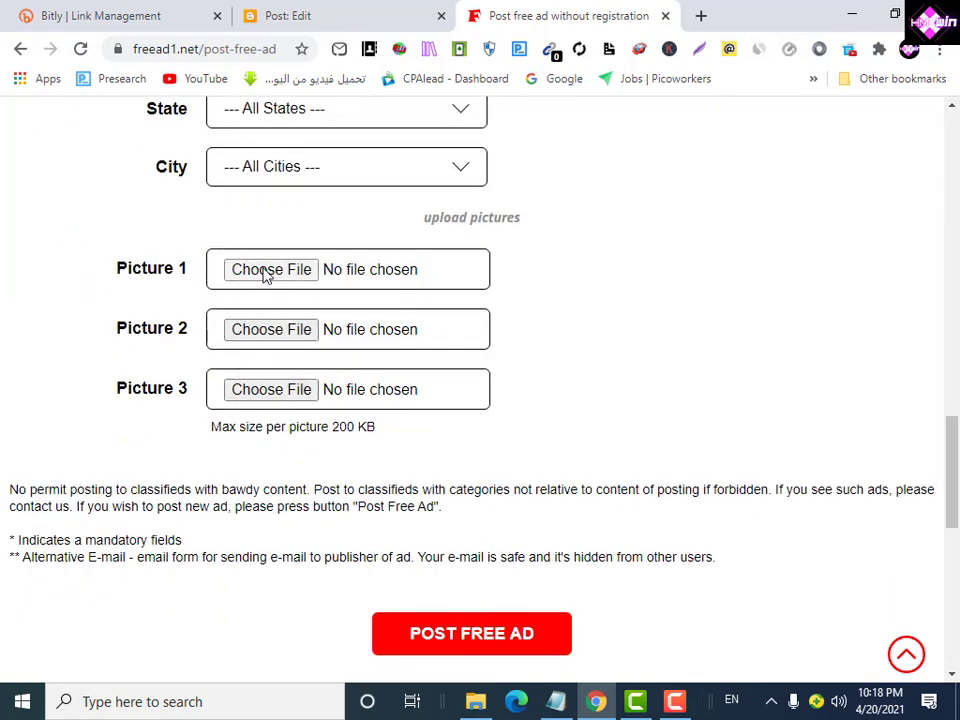
# Attach 1.jpg, 2.jpg and 9.jpg from the Desktop as Pictures 1, 2 and 3
pyautogui.click(276, 284)
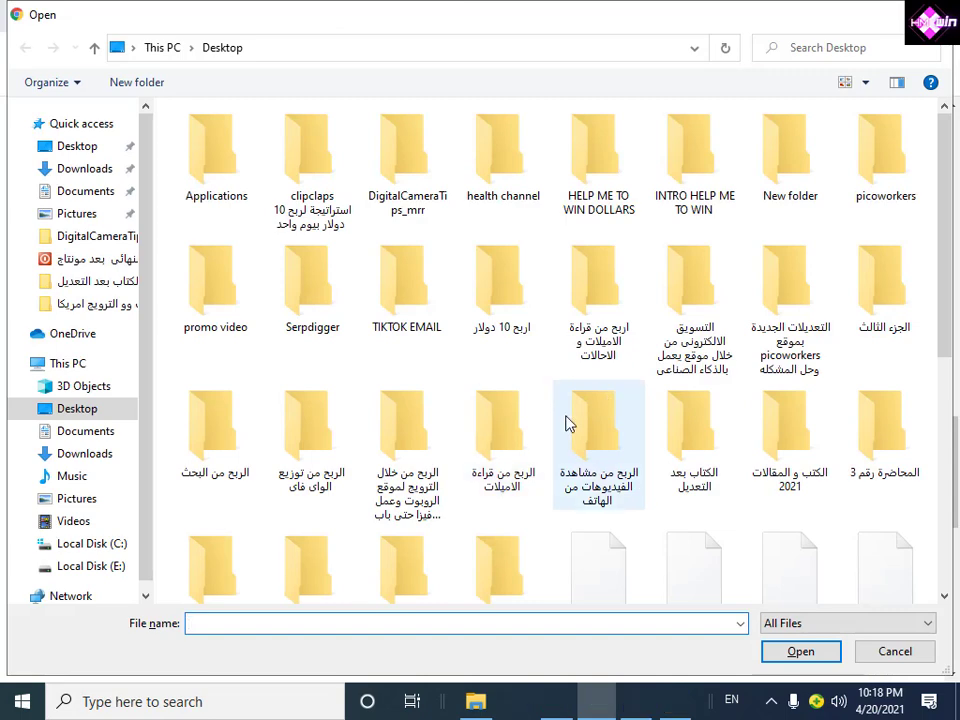
pyautogui.scroll(-2, 568, 422)
pyautogui.scroll(-2, 443, 578)
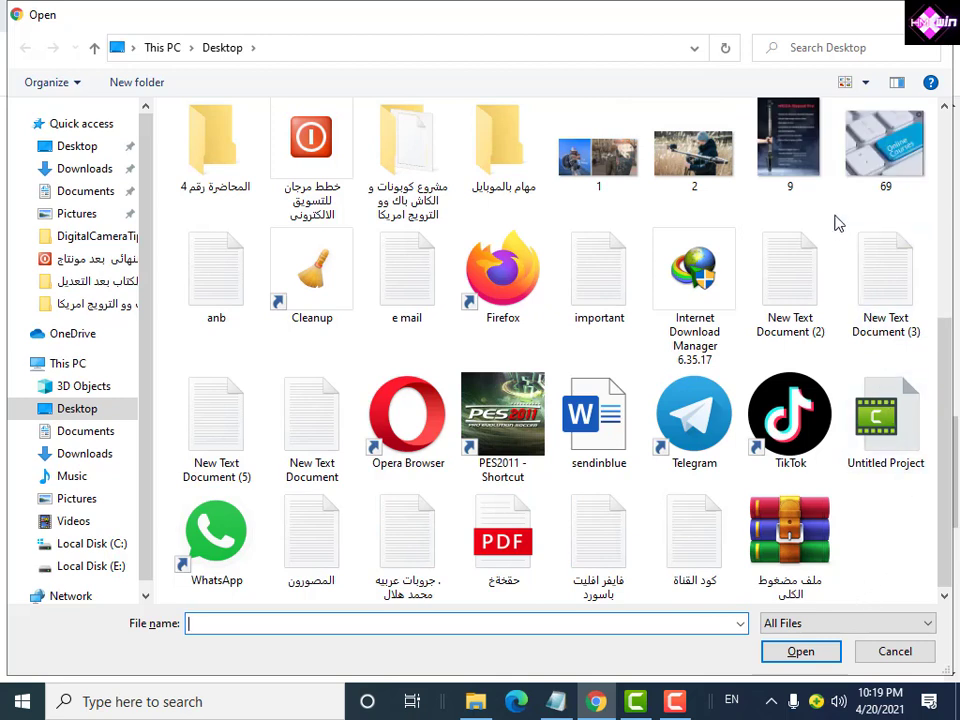
pyautogui.doubleClick(617, 155)
pyautogui.click(308, 330)
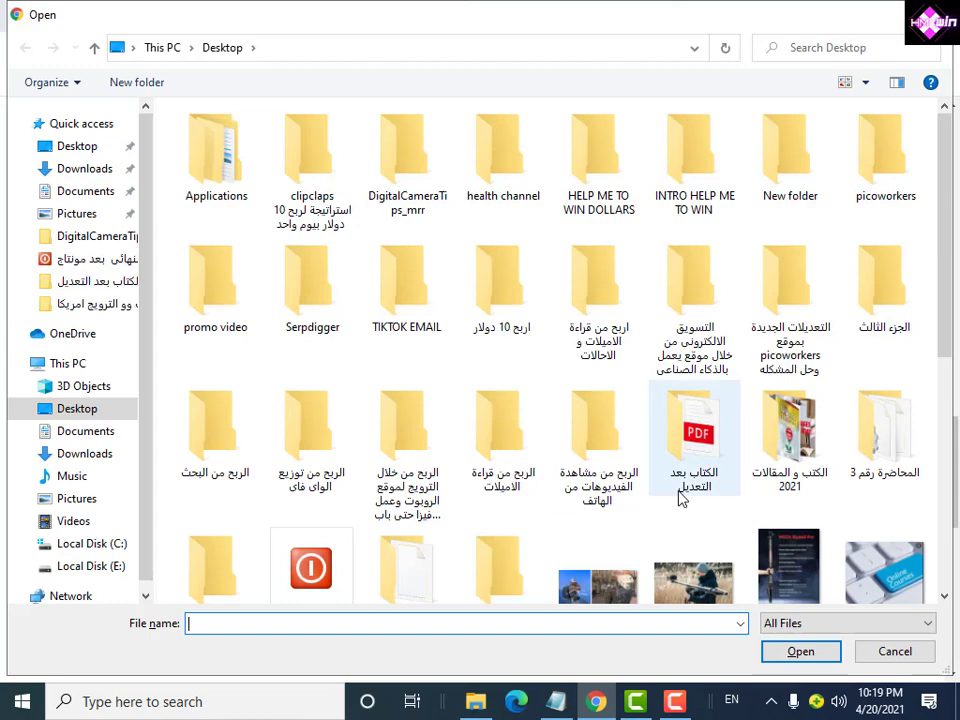
pyautogui.scroll(-2, 677, 455)
pyautogui.doubleClick(688, 405)
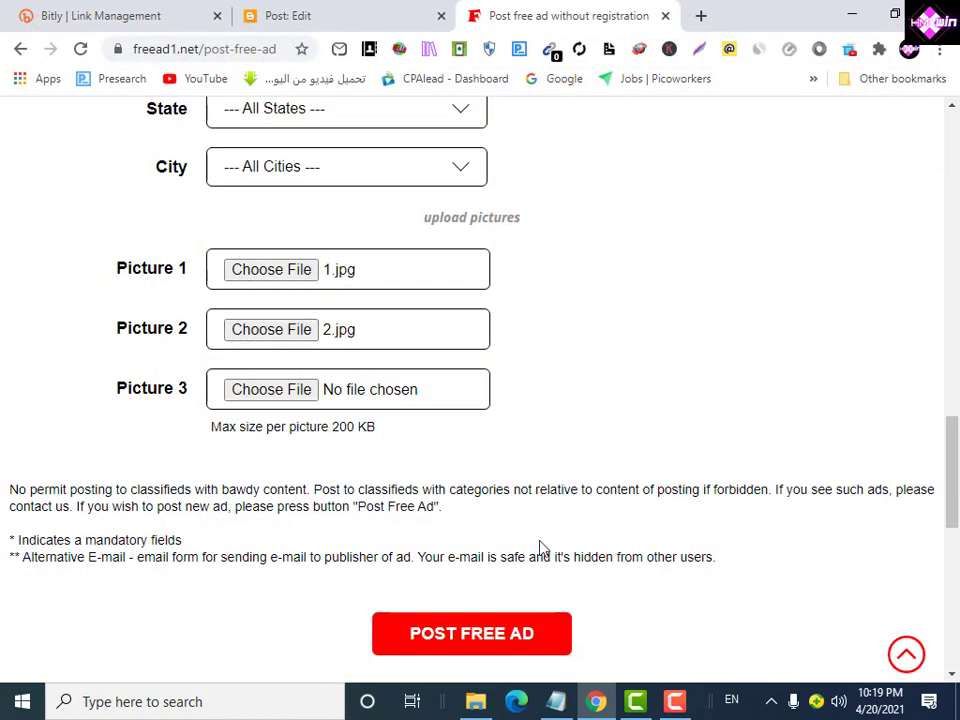
pyautogui.click(388, 404)
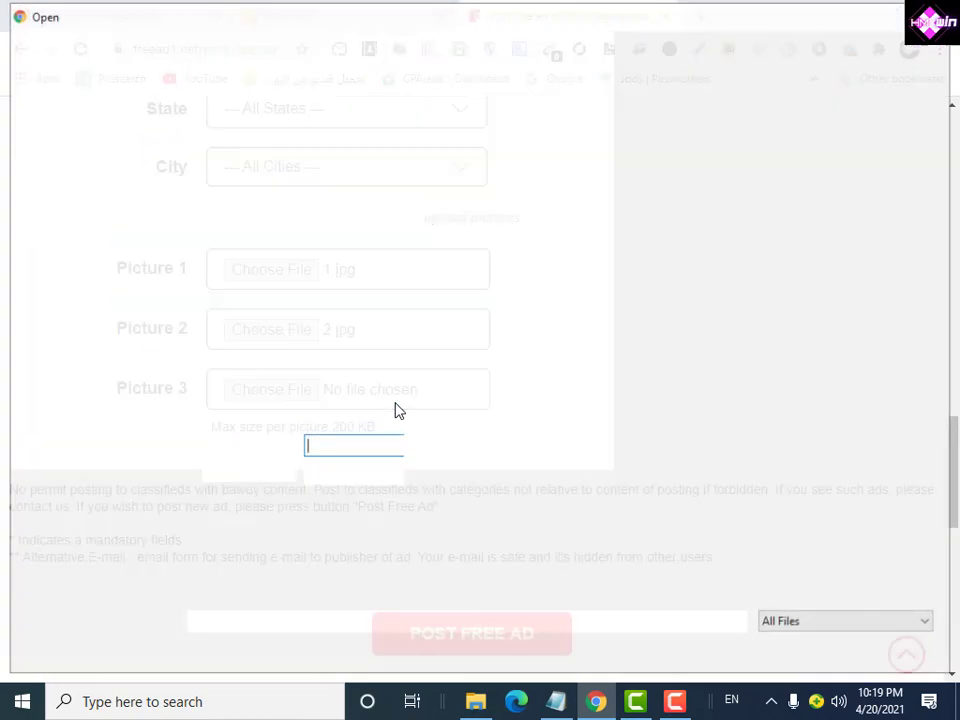
pyautogui.scroll(-5, 696, 482)
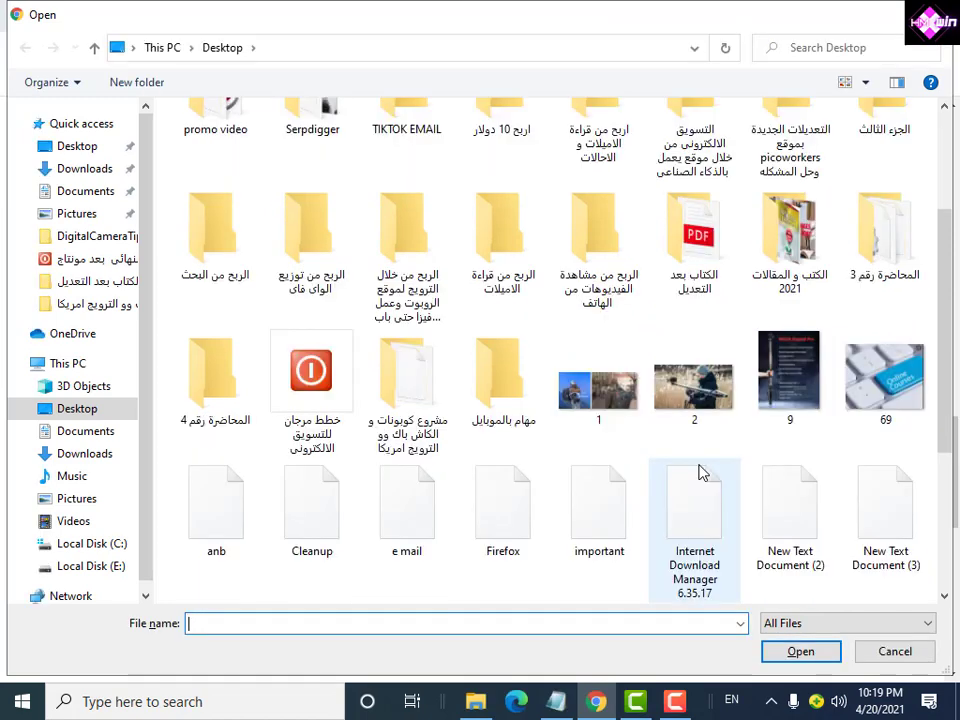
pyautogui.click(786, 150)
pyautogui.doubleClick(786, 150)
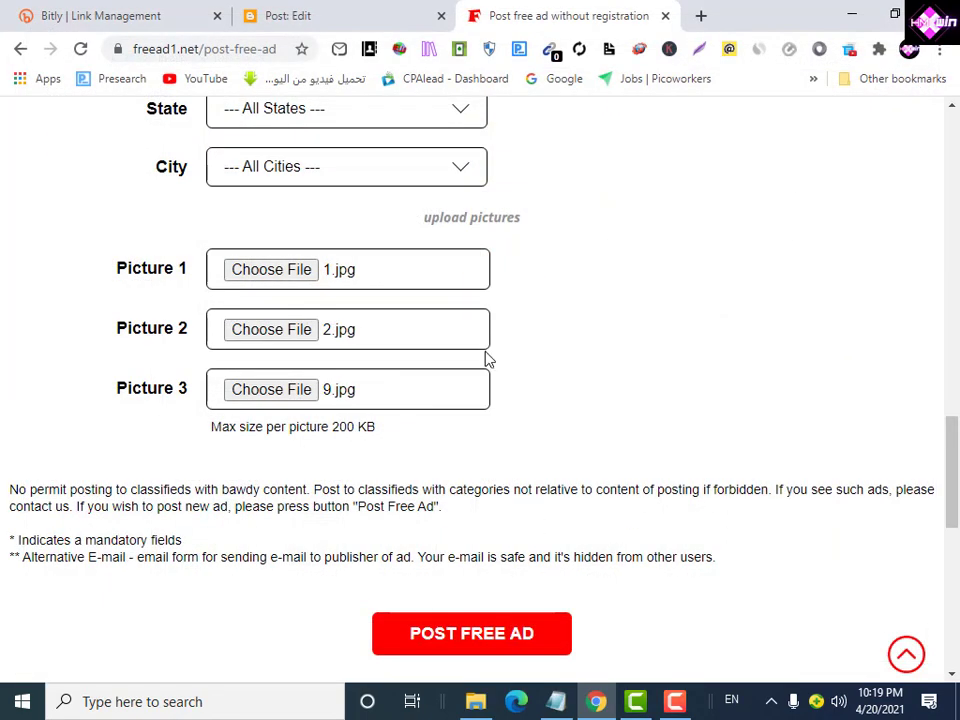
pyautogui.scroll(-2, 553, 446)
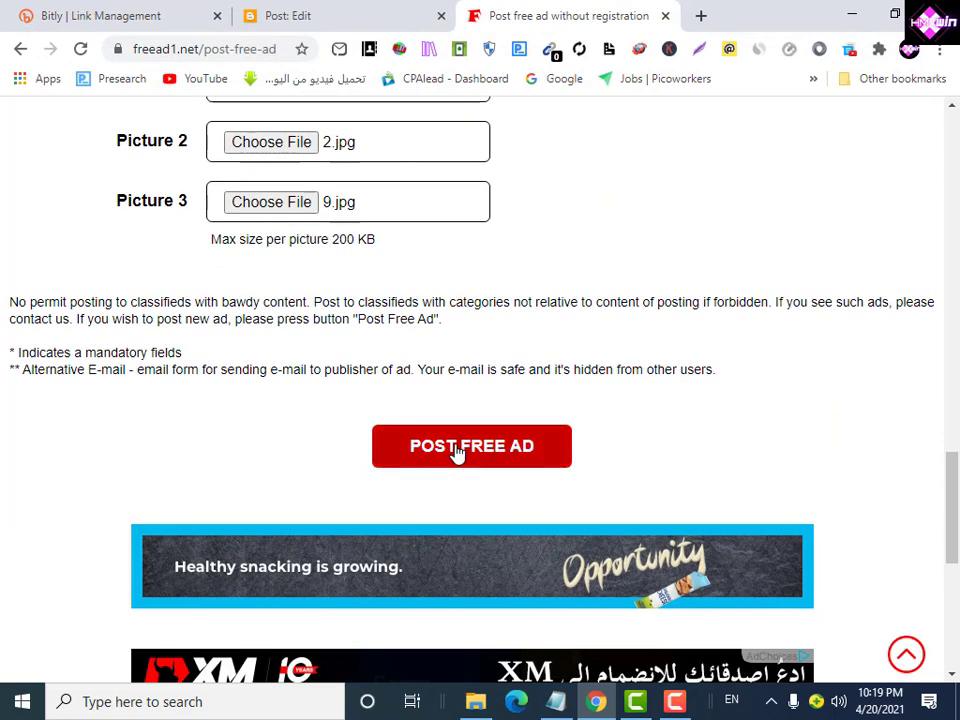
# Submit the ad with POST FREE AD and scroll to the view and edit/delete links
pyautogui.click(455, 450)
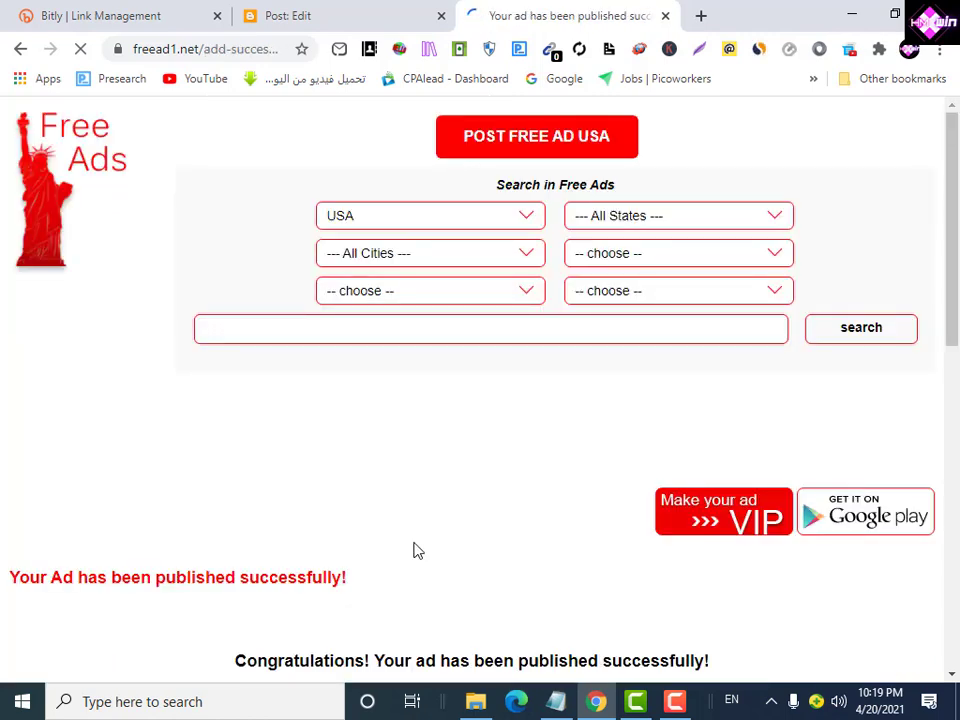
pyautogui.scroll(-2, 257, 486)
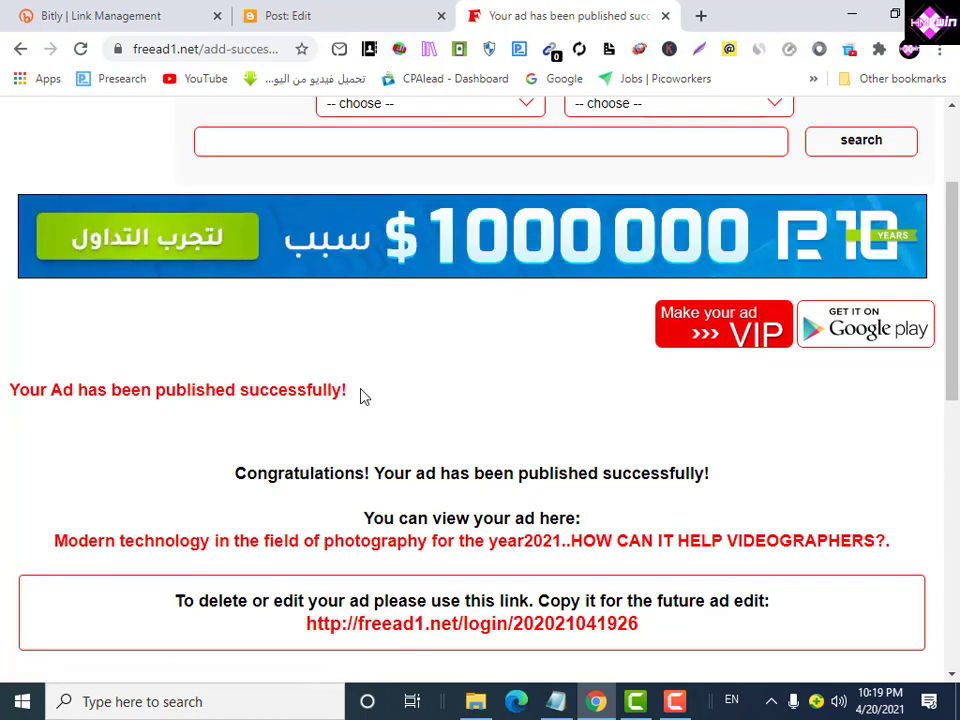
pyautogui.scroll(-1, 333, 467)
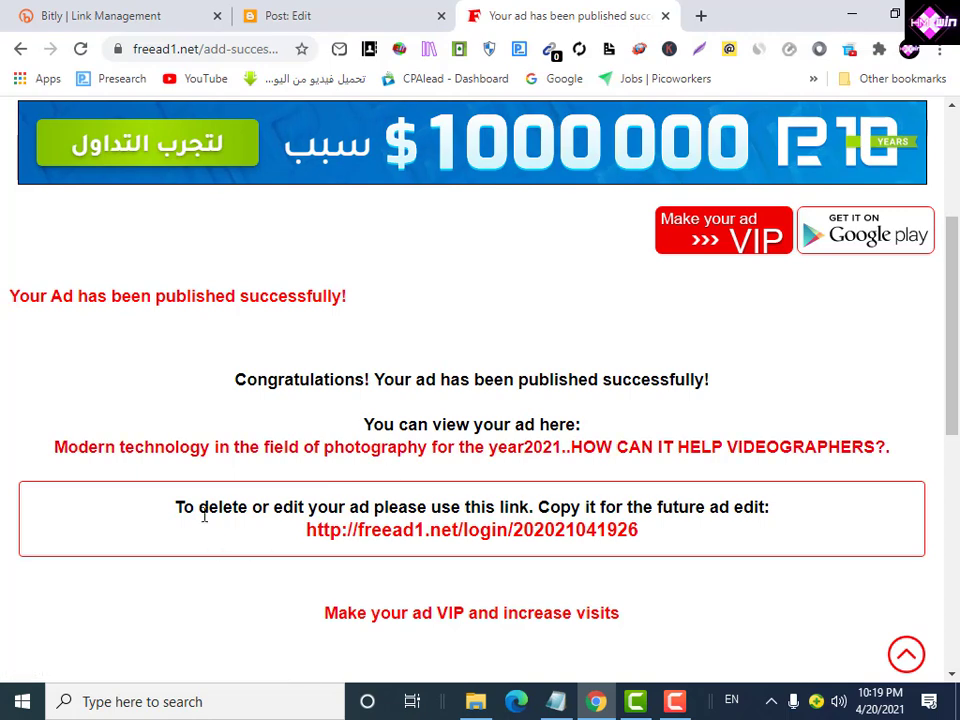
# Open the photography ad's page and scroll through its title, text, contacts and three images
pyautogui.click(414, 453)
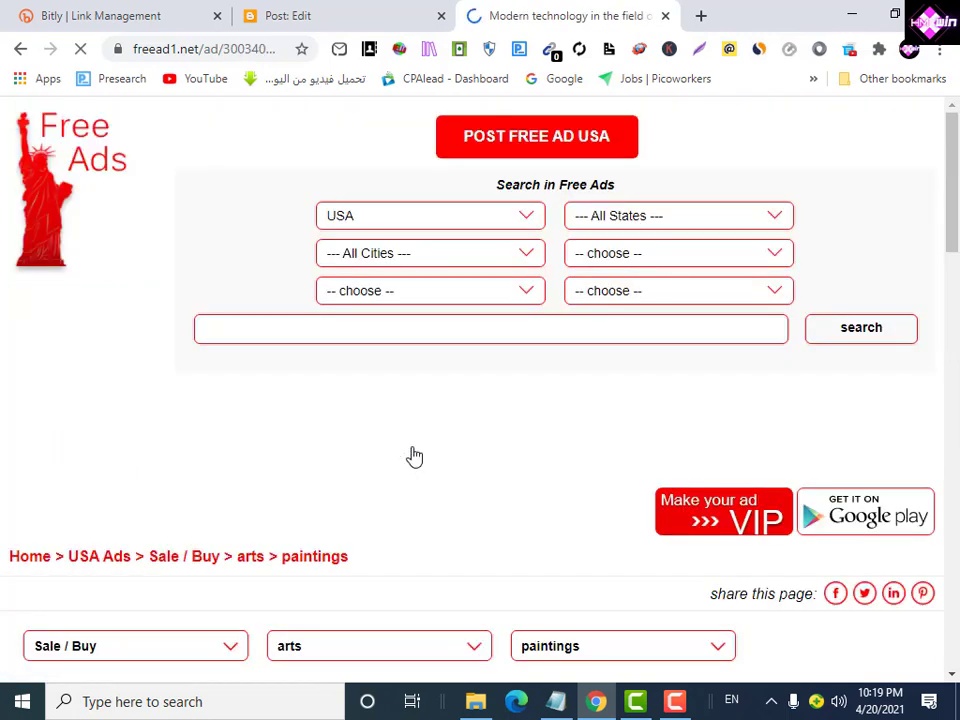
pyautogui.scroll(-3, 446, 480)
pyautogui.scroll(-2, 446, 484)
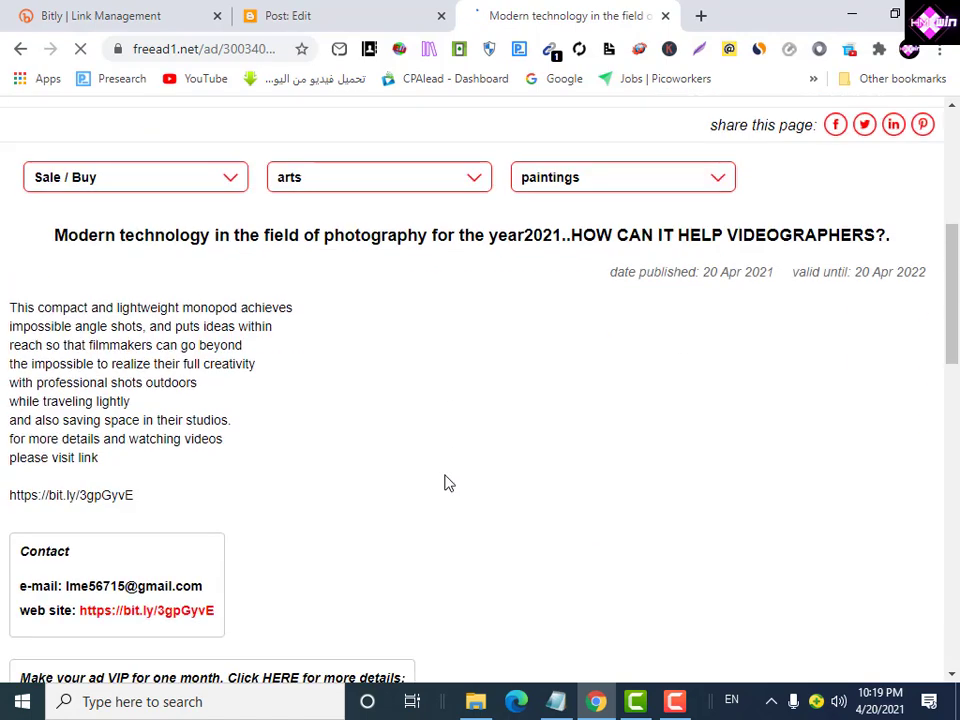
pyautogui.scroll(-1, 448, 483)
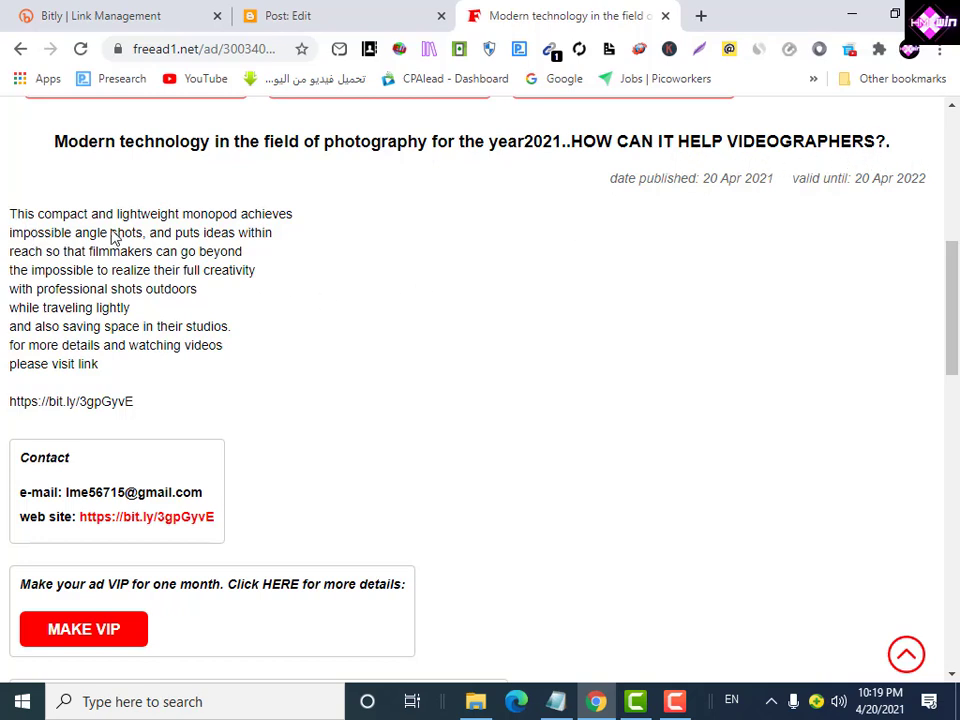
pyautogui.scroll(-2, 125, 398)
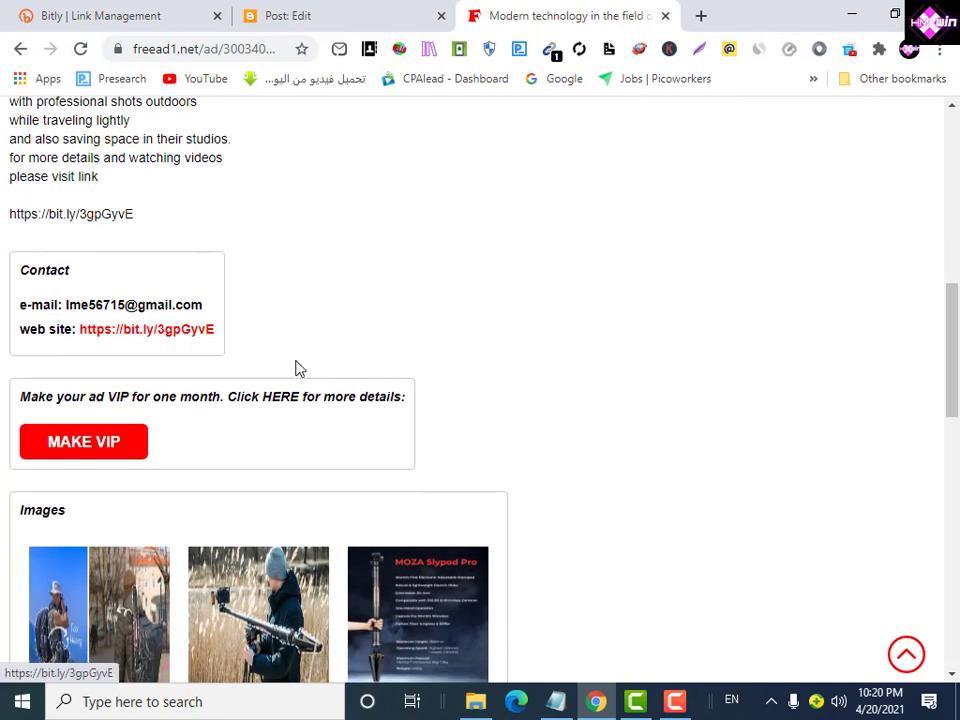
pyautogui.scroll(-3, 284, 341)
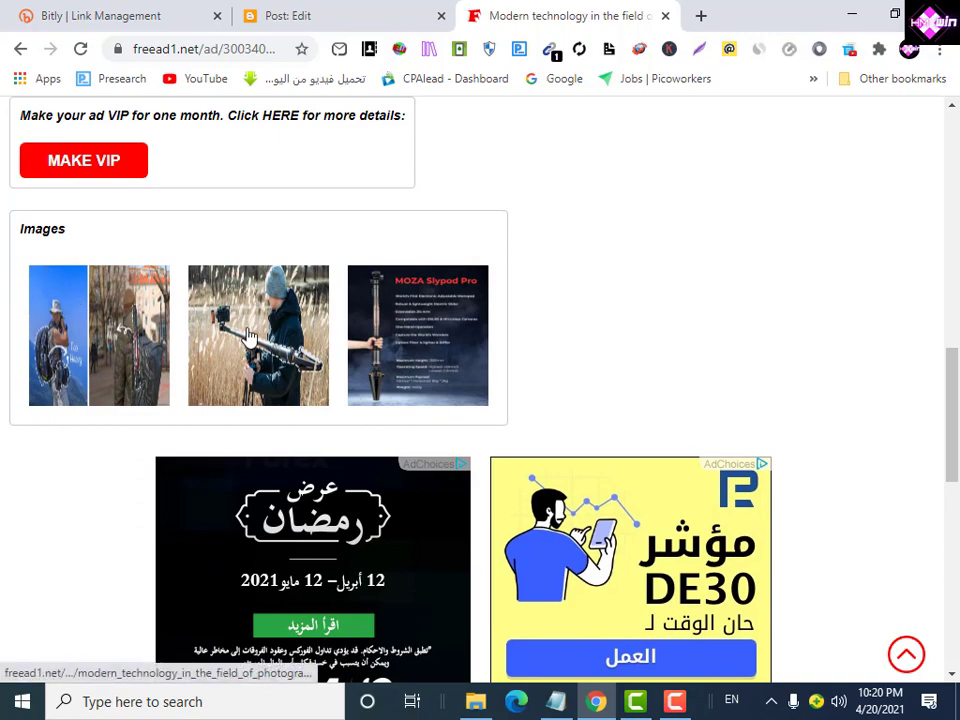
pyautogui.scroll(-3, 378, 400)
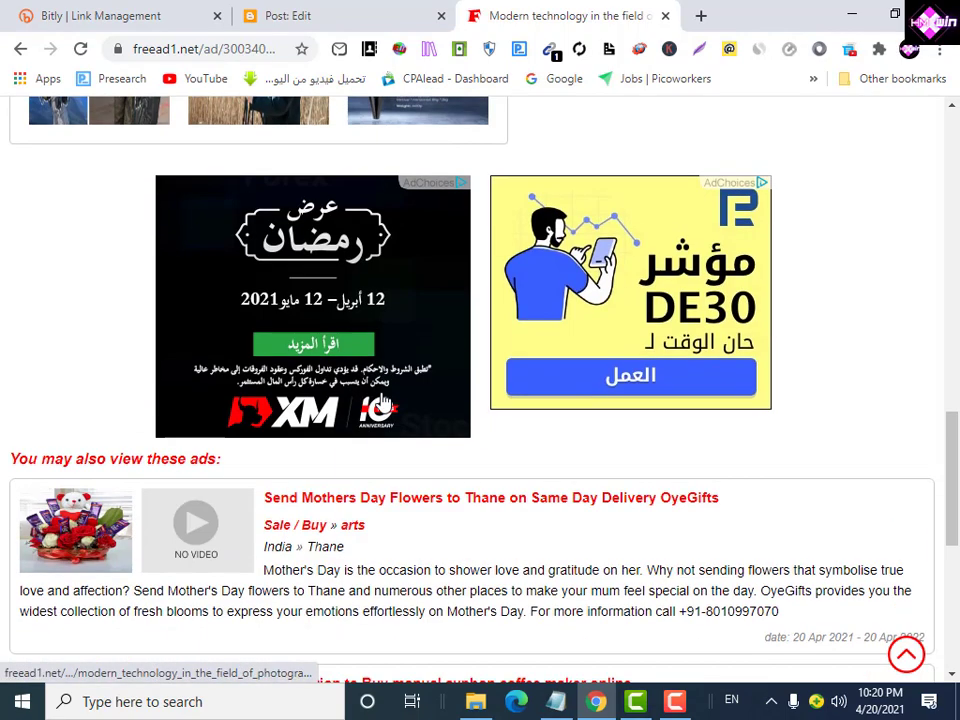
pyautogui.scroll(-3, 380, 402)
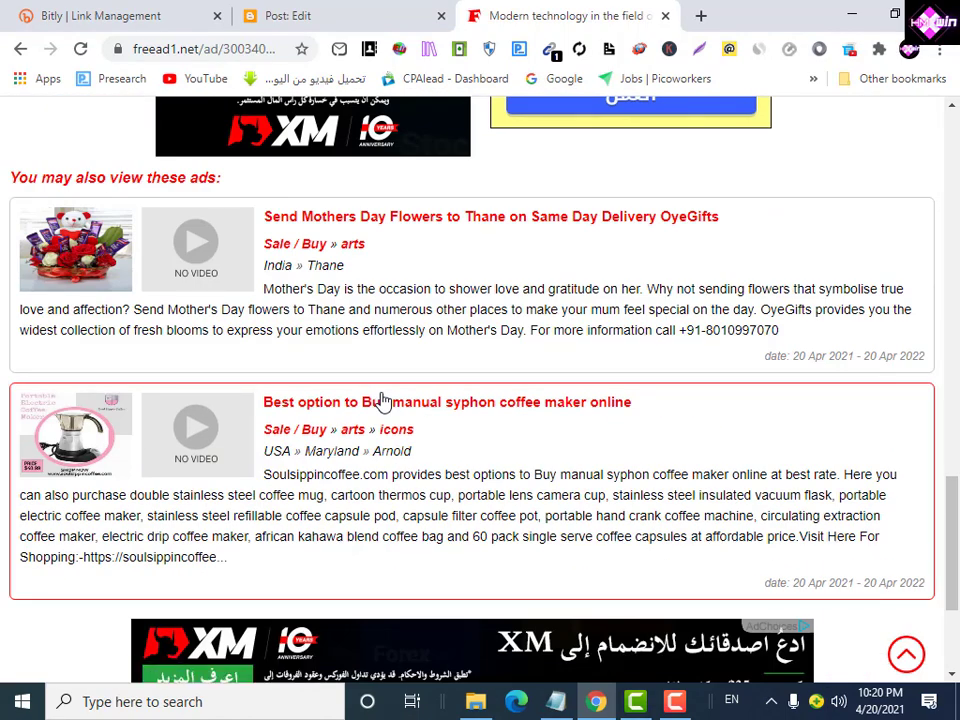
pyautogui.scroll(-1, 370, 458)
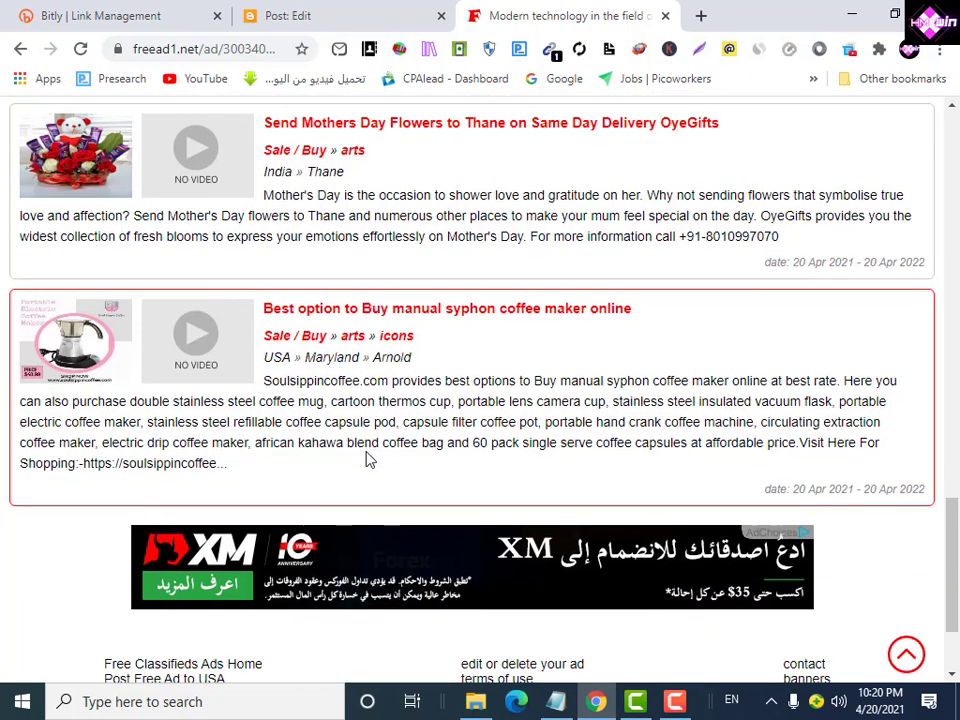
pyautogui.scroll(1, 366, 458)
pyautogui.scroll(-2, 377, 439)
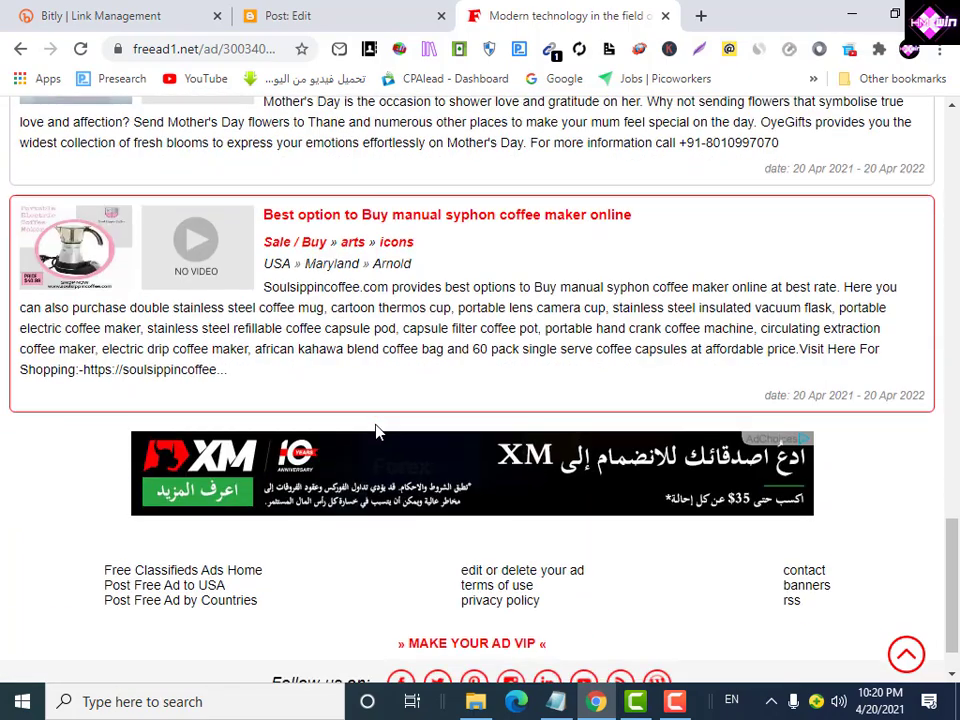
pyautogui.scroll(-1, 376, 436)
pyautogui.scroll(1, 444, 277)
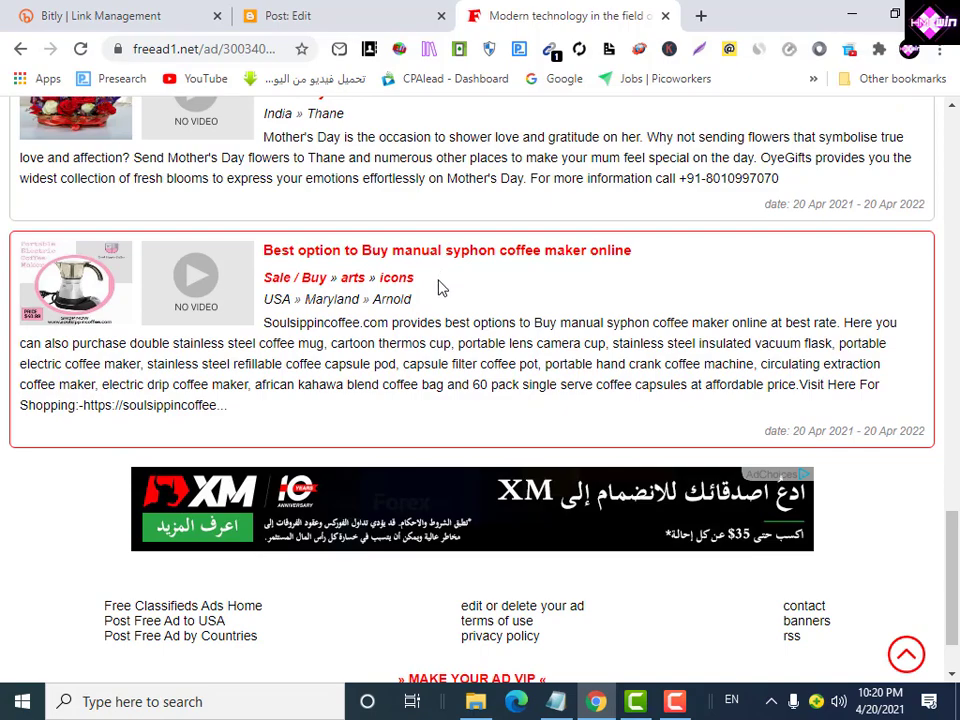
pyautogui.scroll(12, 440, 300)
pyautogui.scroll(3, 426, 313)
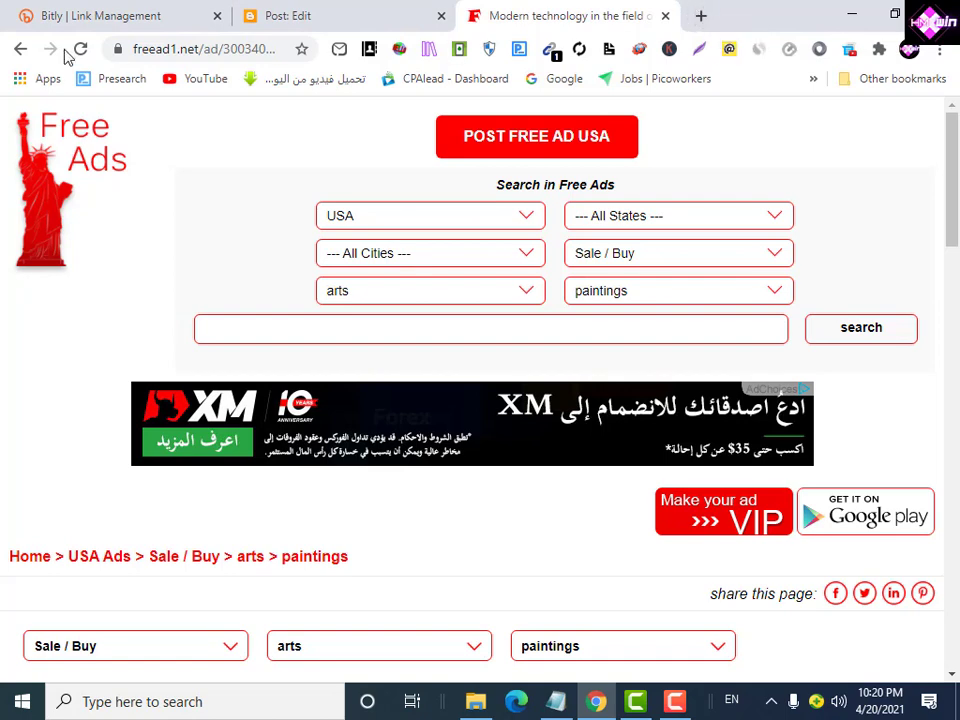
# Copy usaonlineclassifieds.com from the Blogger post's site list and paste-and-go it in a new tab
pyautogui.click(289, 17)
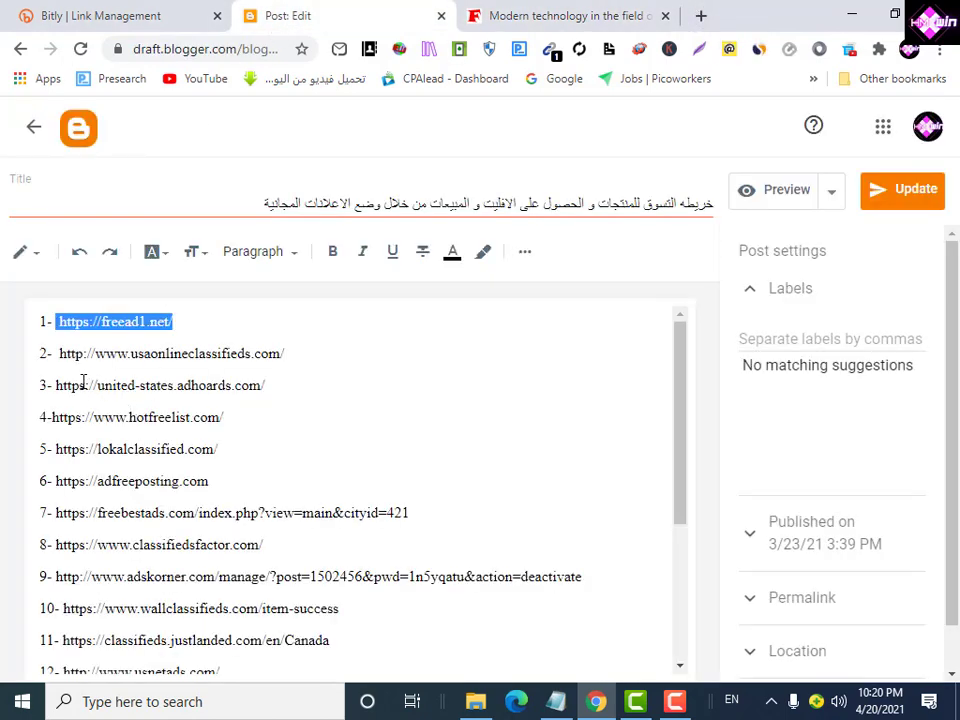
pyautogui.moveTo(59, 353); pyautogui.dragTo(290, 349)
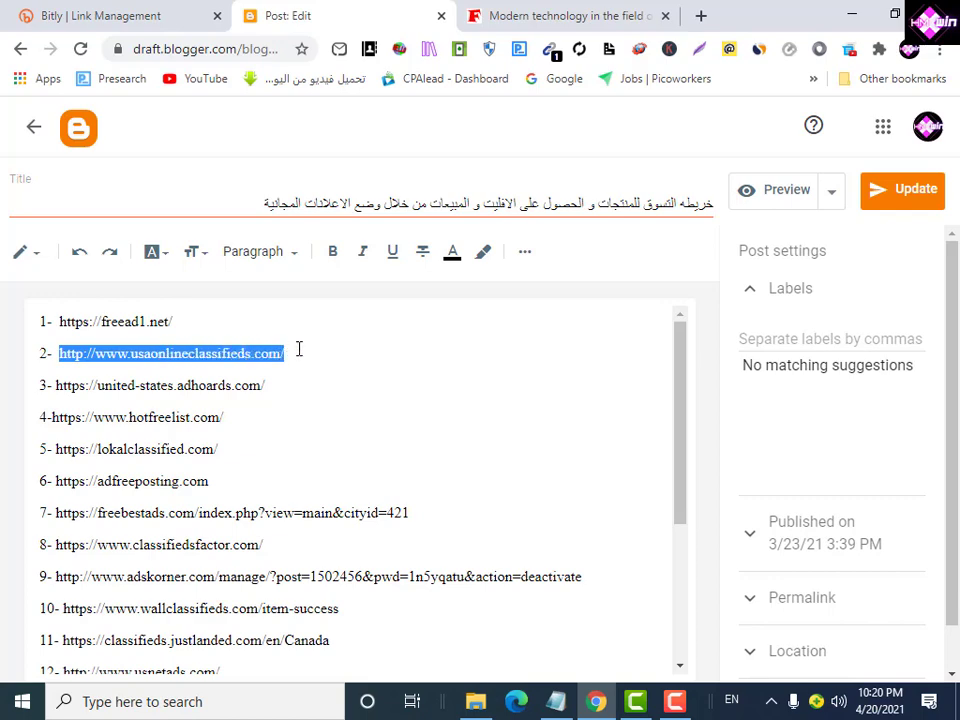
pyautogui.rightClick(242, 360)
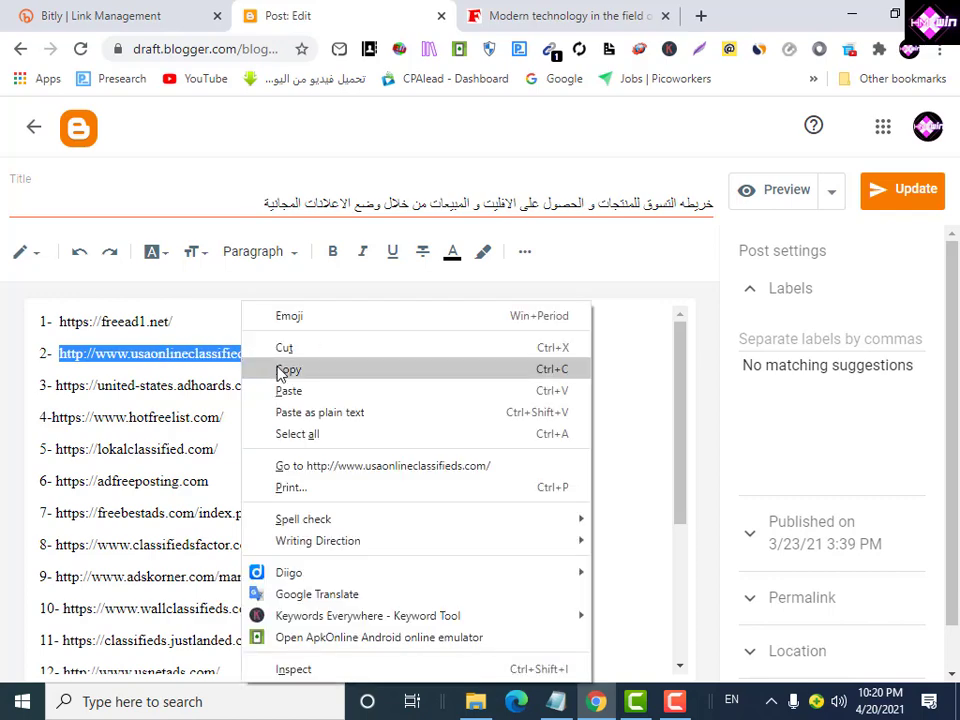
pyautogui.click(327, 370)
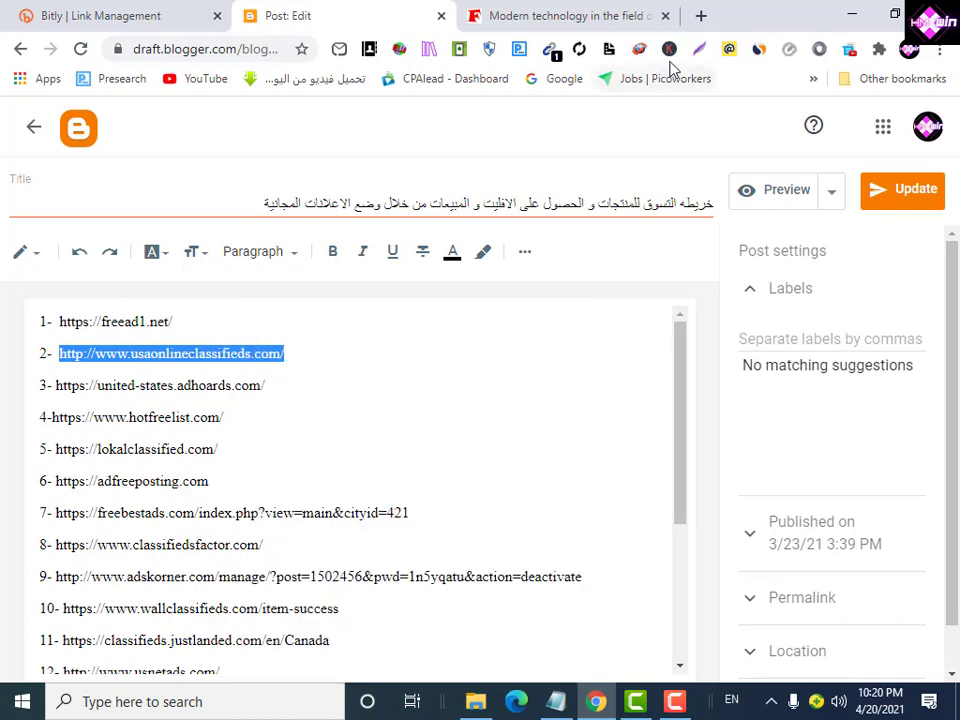
pyautogui.click(699, 16)
pyautogui.rightClick(236, 43)
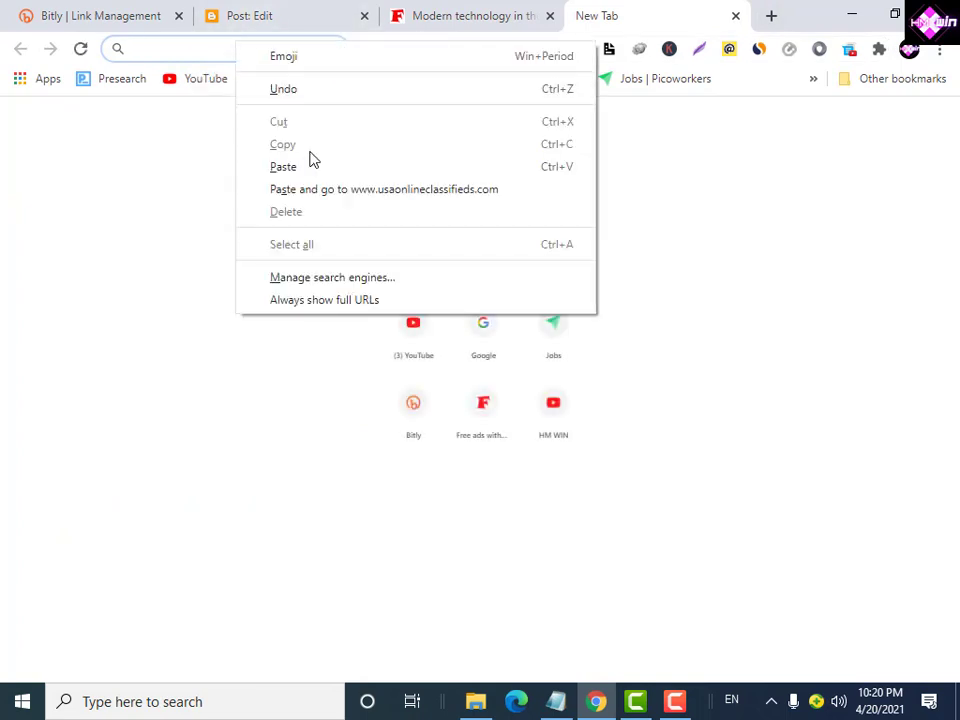
pyautogui.click(324, 189)
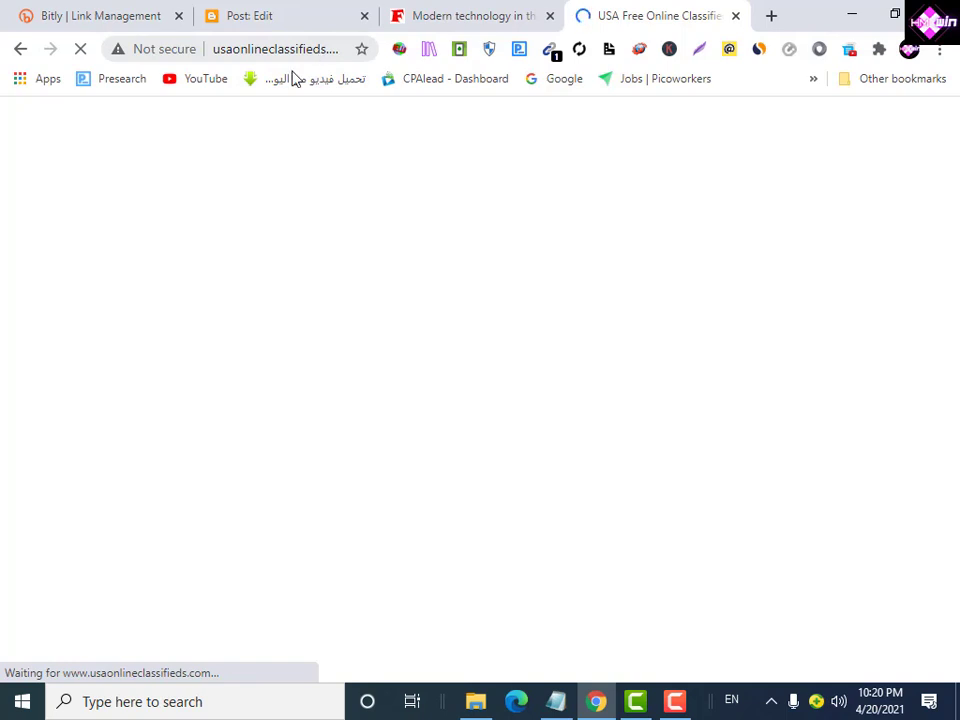
# Close the old photography ad tab and follow 'Click Here to Post Ads' to the Post New Ad form
pyautogui.click(549, 16)
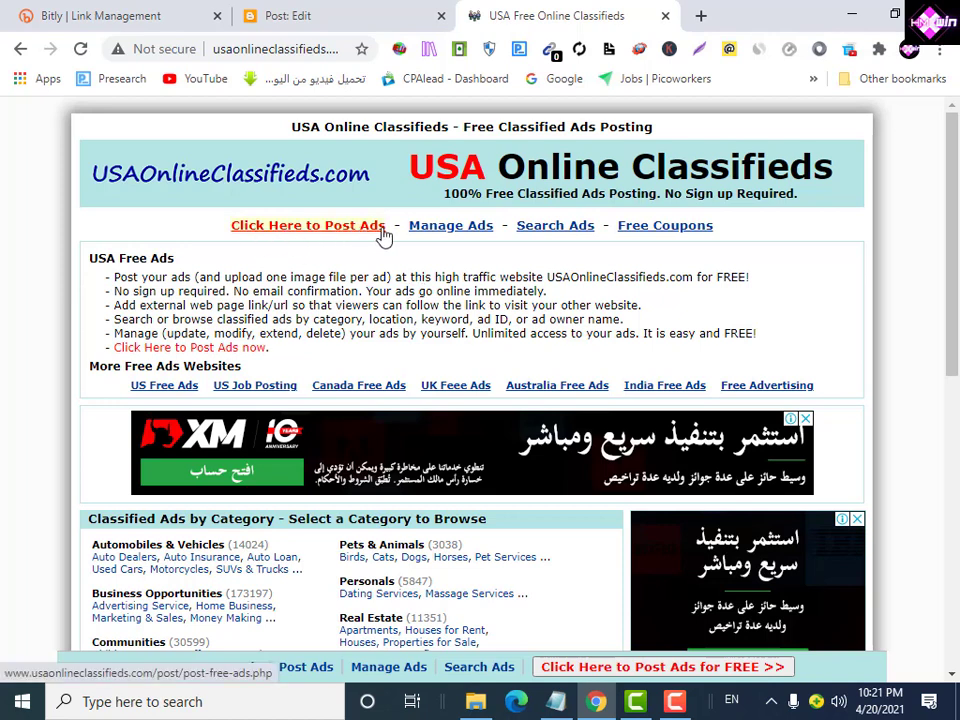
pyautogui.click(318, 232)
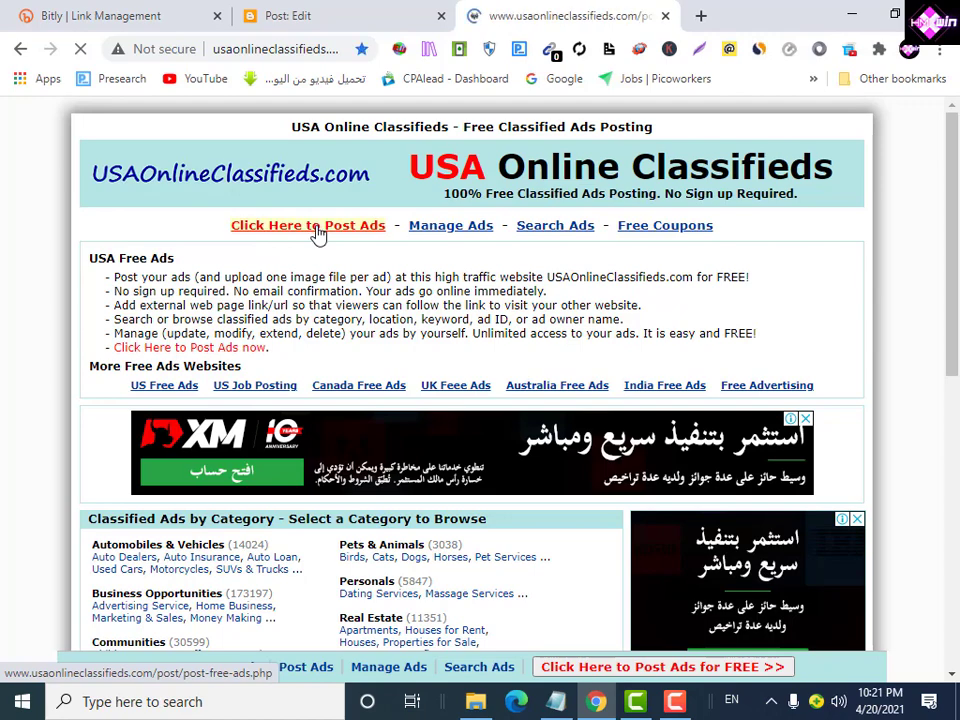
pyautogui.scroll(-3, 656, 392)
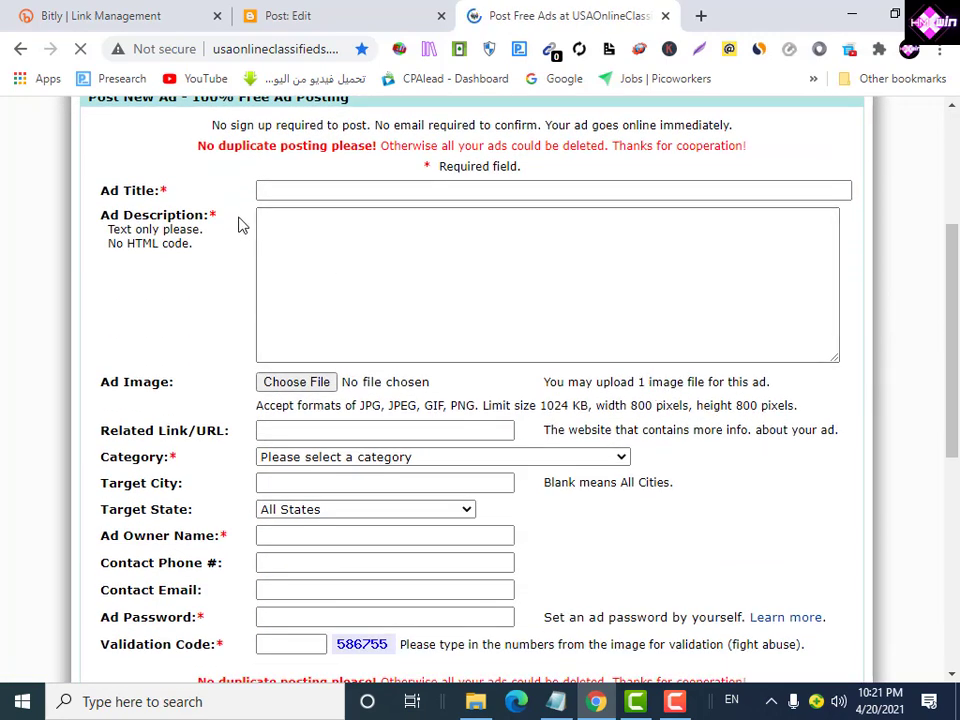
# Copy the three-line headline ending 'VIDEOGRAPHERS?' from Notepad into the Ad Title field
pyautogui.click(331, 190)
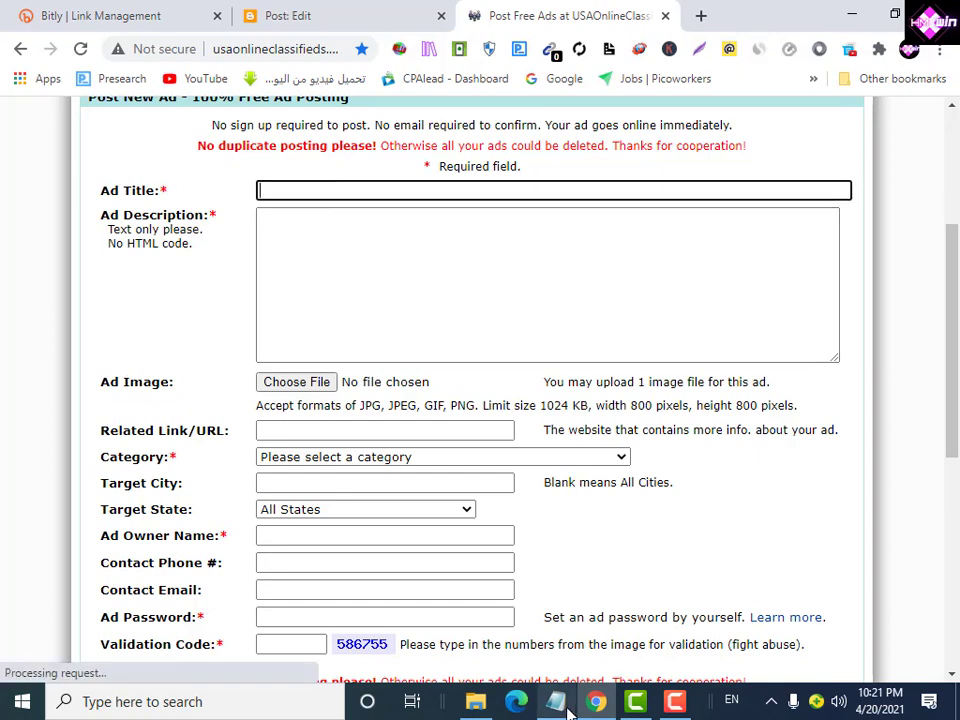
pyautogui.click(556, 701)
pyautogui.click(210, 223)
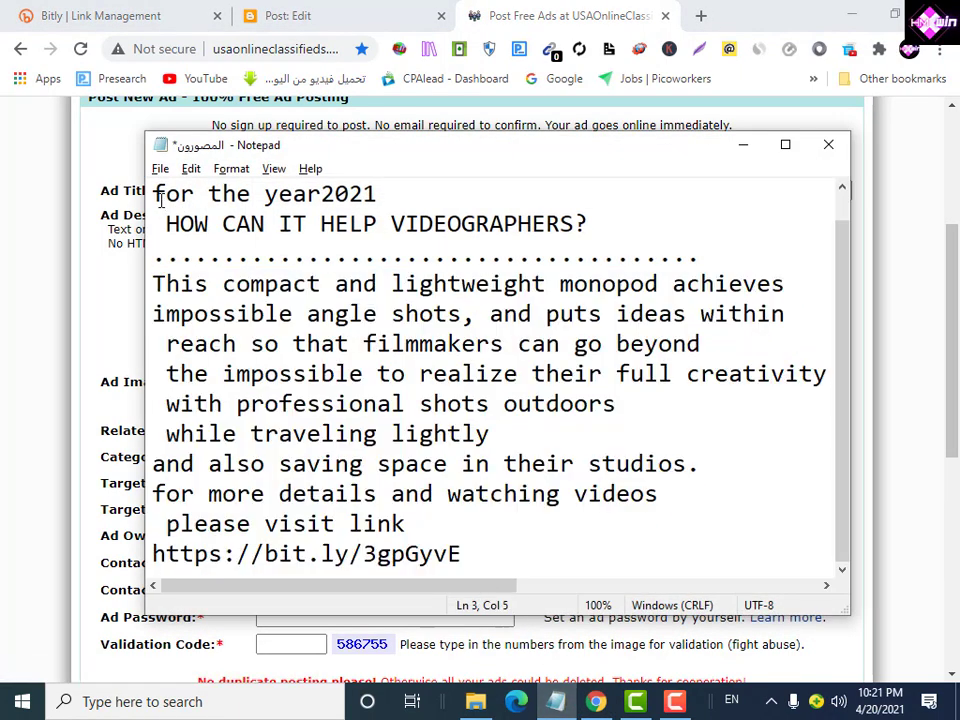
pyautogui.hotkey('shift', 'Right')
pyautogui.hotkey('shift', 'Right')
pyautogui.hotkey('shift', 'Right')
pyautogui.hotkey('shift', 'Right')
pyautogui.hotkey('shift', 'Right')
pyautogui.hotkey('shift', 'Right')
pyautogui.hotkey('shift', 'Right')
pyautogui.scroll(1, 285, 230)
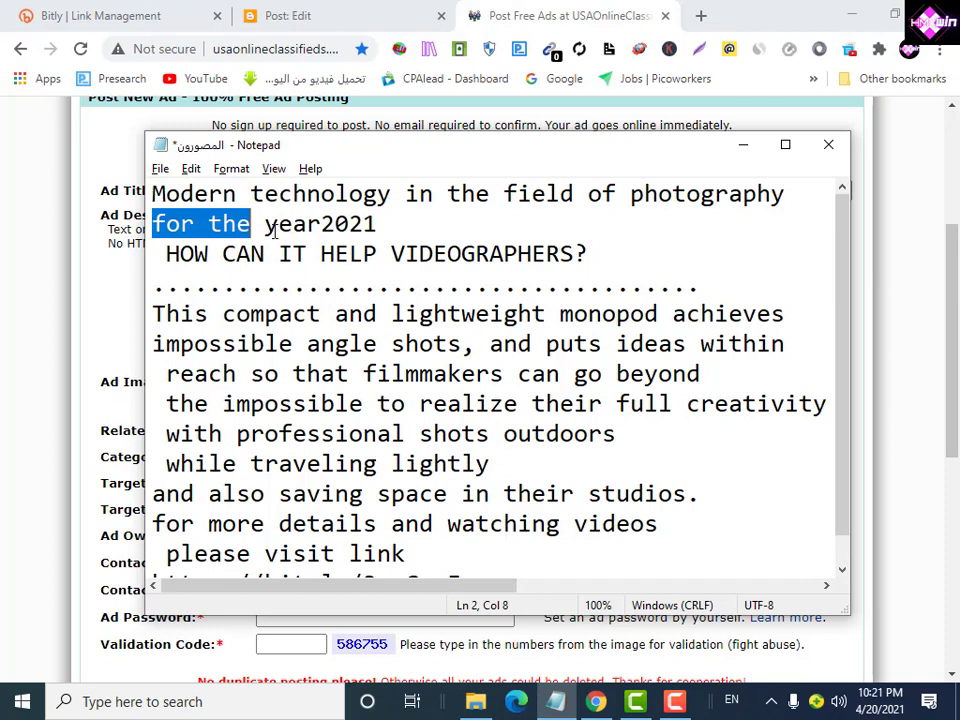
pyautogui.moveTo(158, 193); pyautogui.dragTo(594, 256)
pyautogui.rightClick(318, 157)
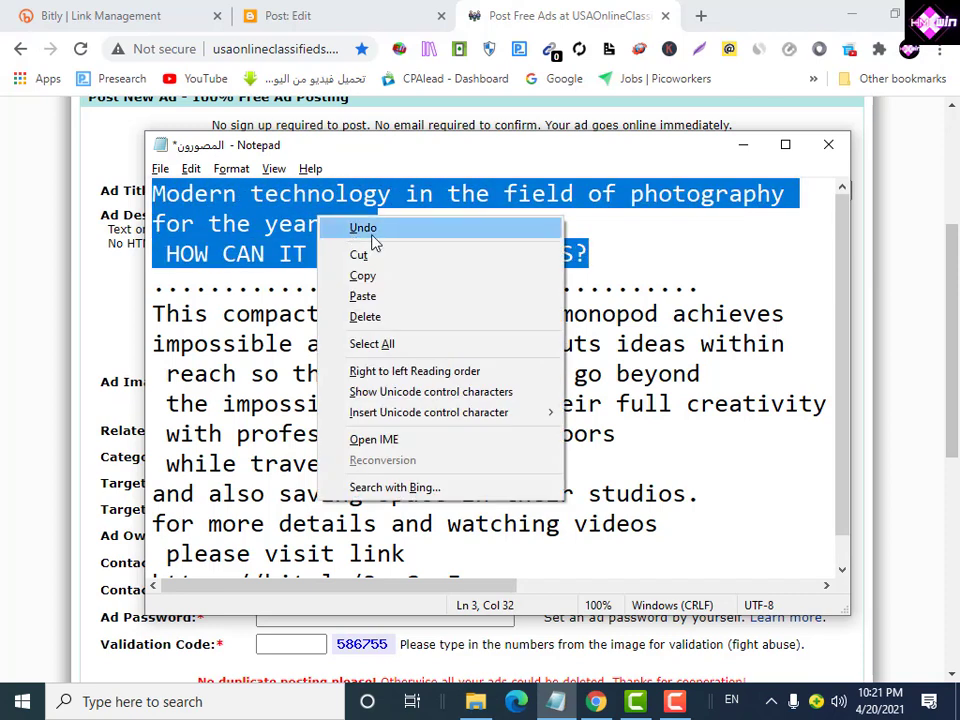
pyautogui.click(375, 272)
pyautogui.click(757, 147)
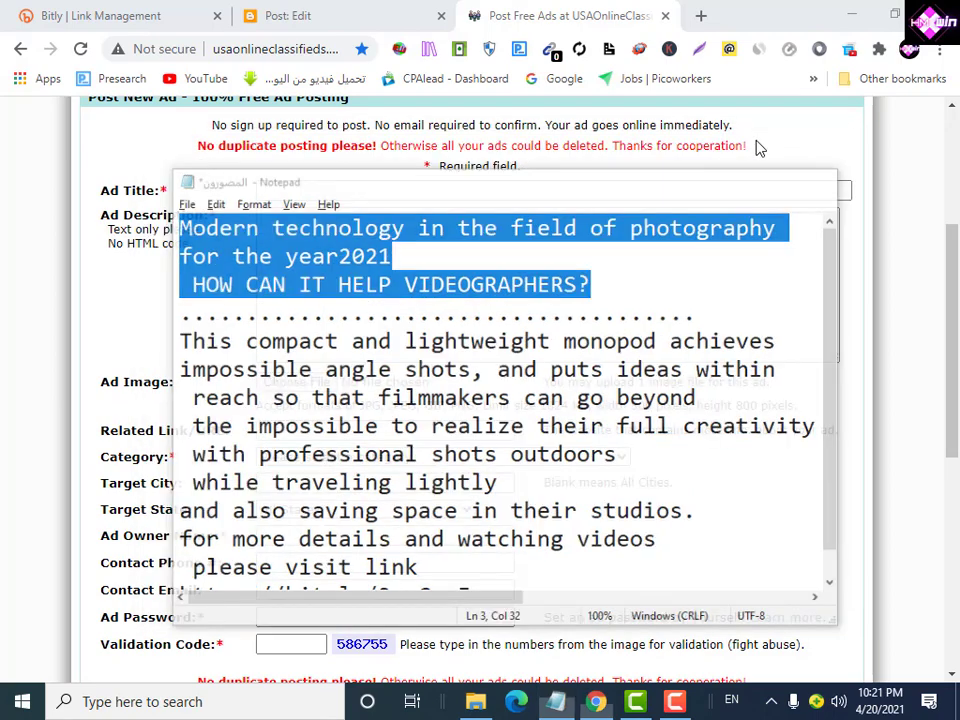
pyautogui.rightClick(313, 193)
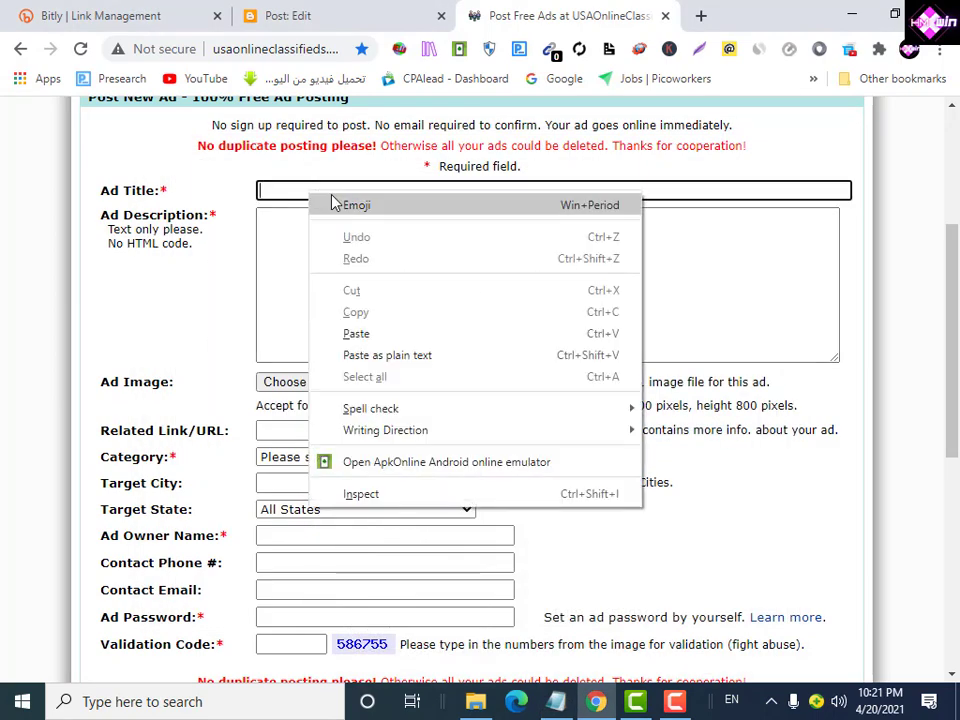
pyautogui.click(411, 332)
pyautogui.moveTo(700, 193); pyautogui.dragTo(47, 186)
# Paste the monopod ad body from Notepad into Ad Description, with a line break before the bit.ly link
pyautogui.click(305, 254)
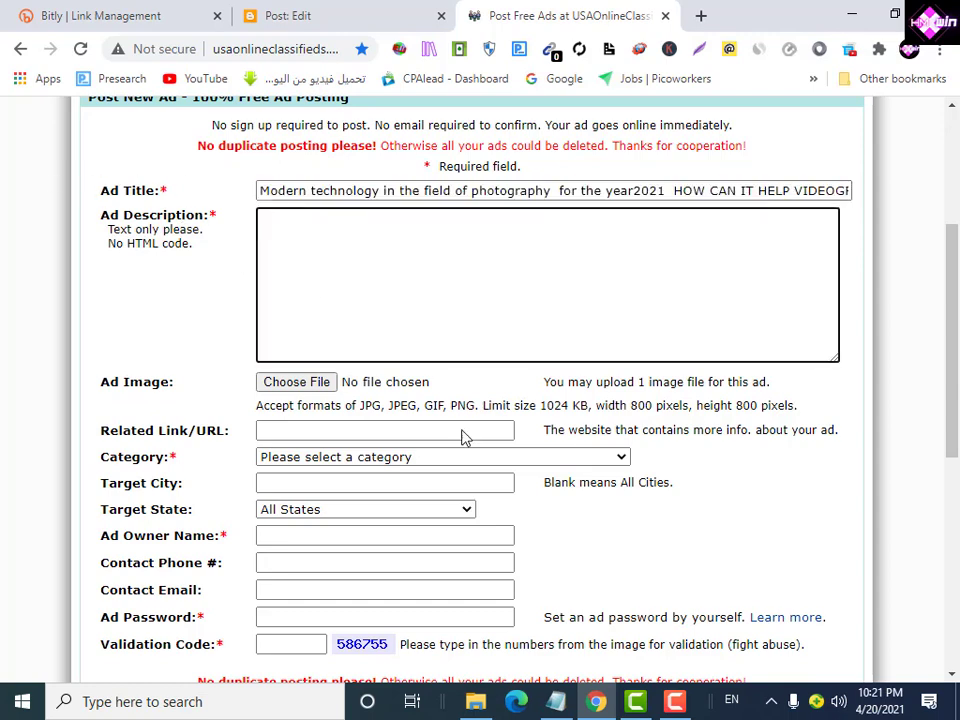
pyautogui.click(556, 701)
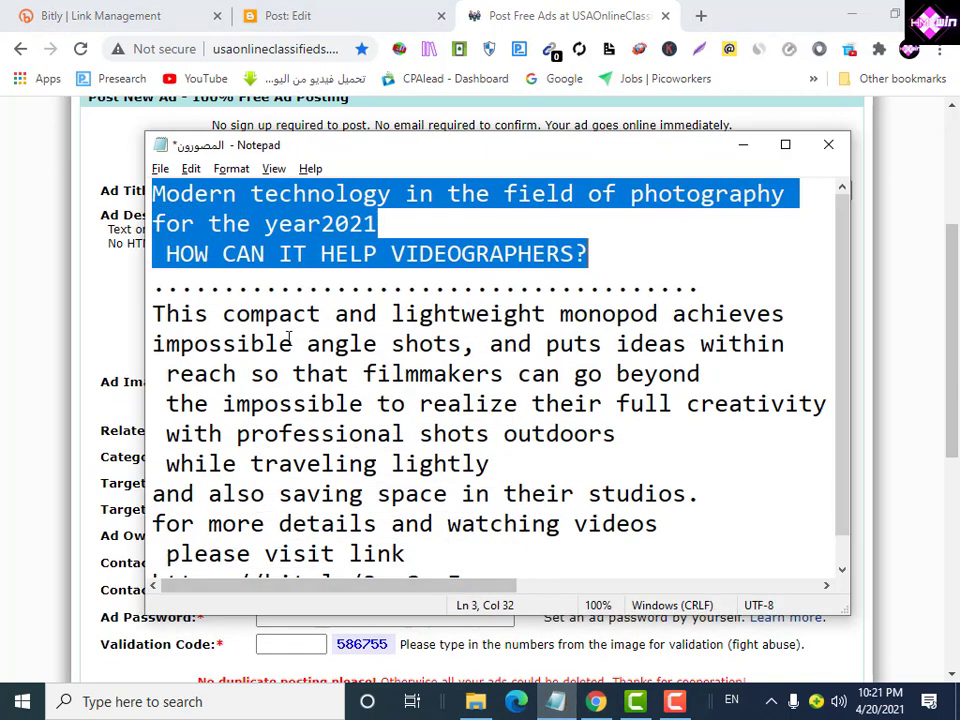
pyautogui.moveTo(156, 313); pyautogui.dragTo(534, 570)
pyautogui.rightClick(381, 368)
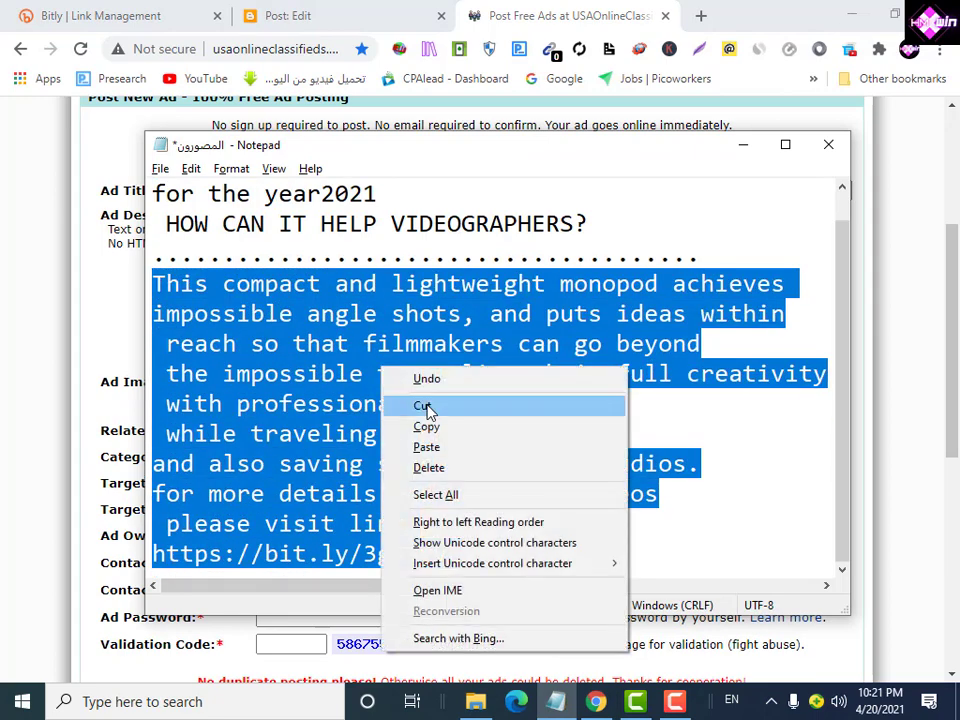
pyautogui.click(426, 426)
pyautogui.click(743, 145)
pyautogui.click(332, 347)
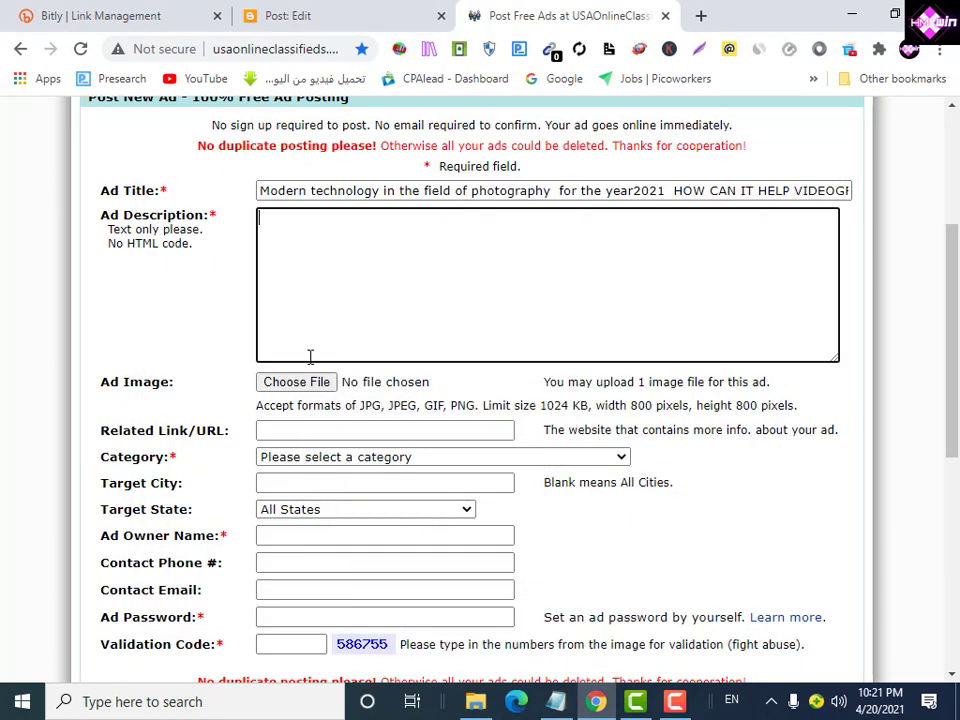
pyautogui.rightClick(273, 241)
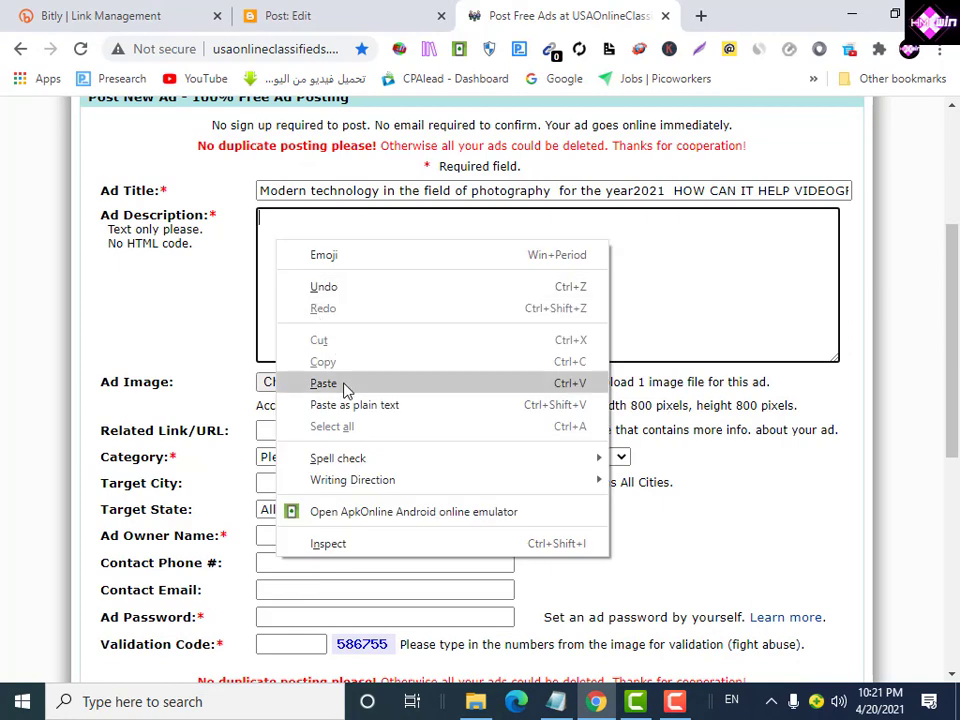
pyautogui.click(346, 386)
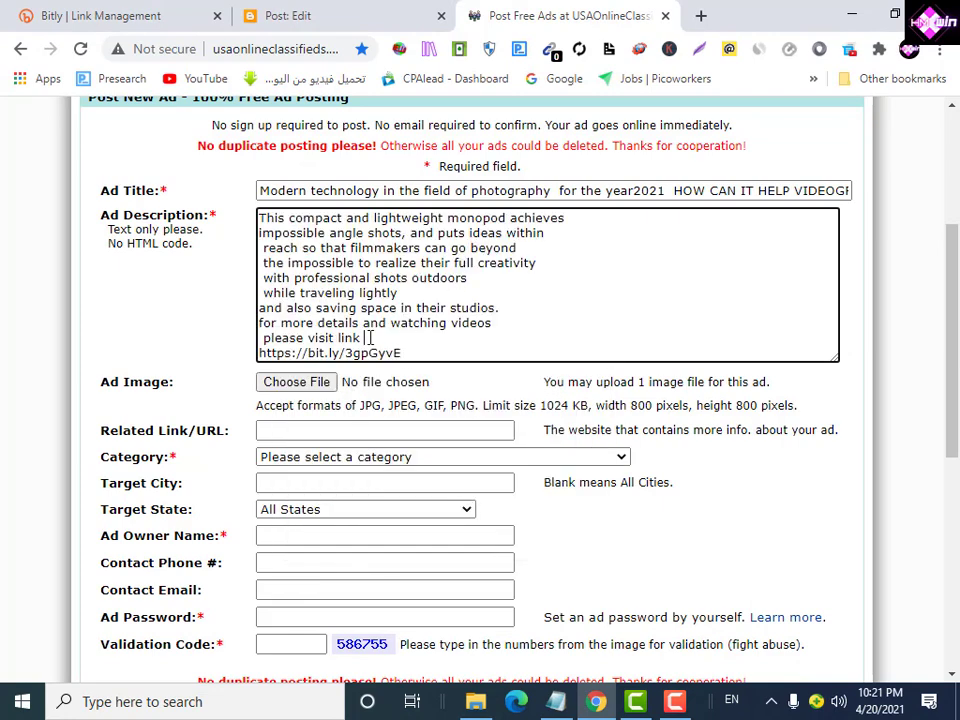
pyautogui.press('Return')
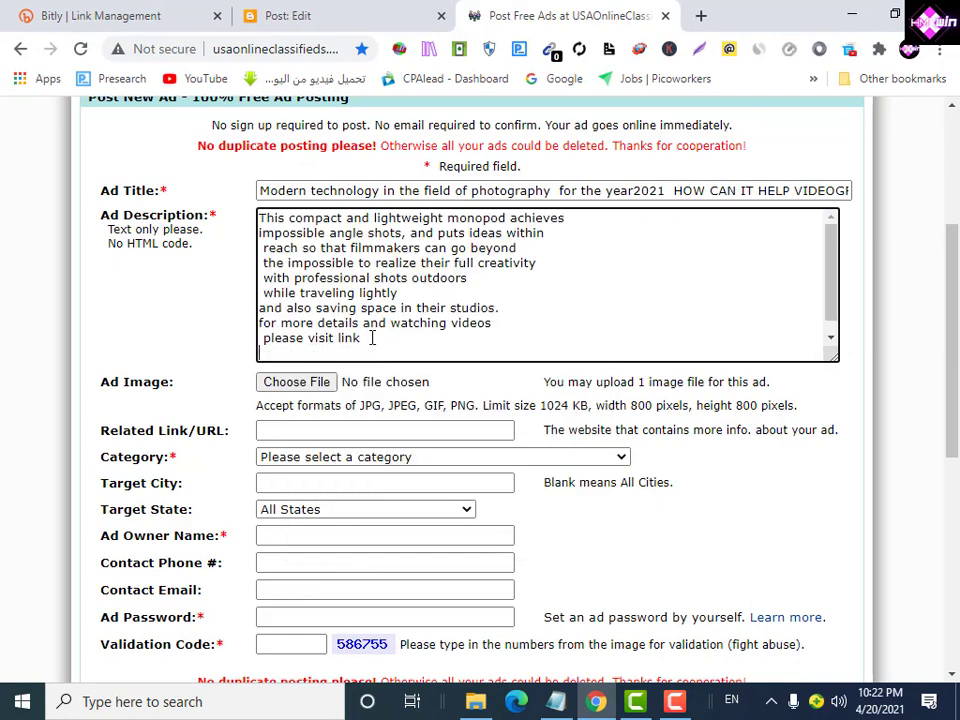
pyautogui.hotkey('ctrl', 'v')
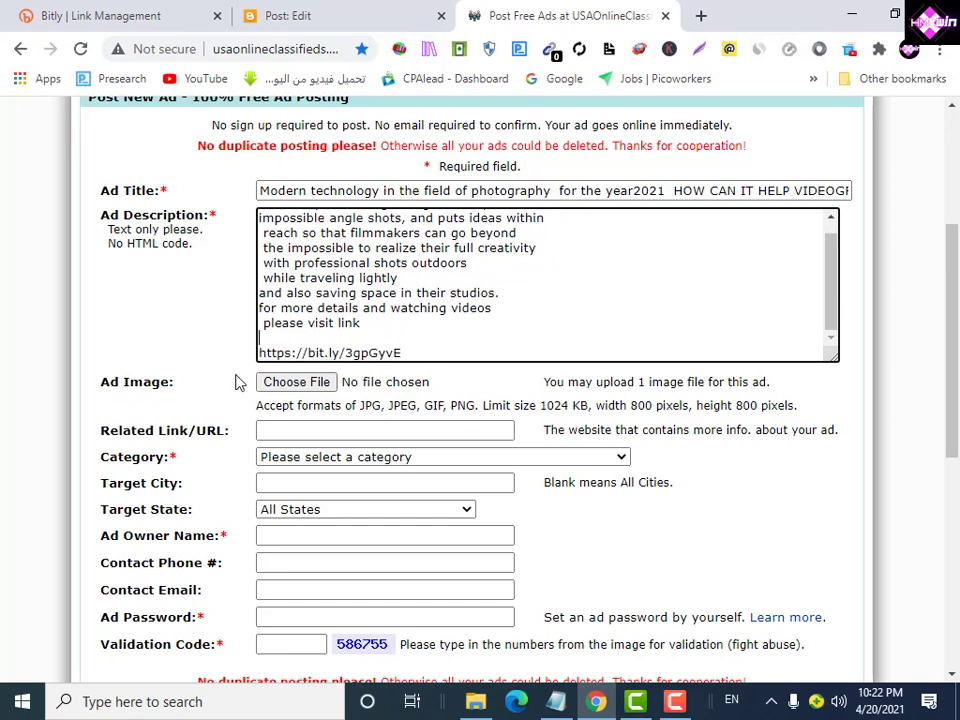
# Attach 2.jpg as the ad image
pyautogui.click(293, 381)
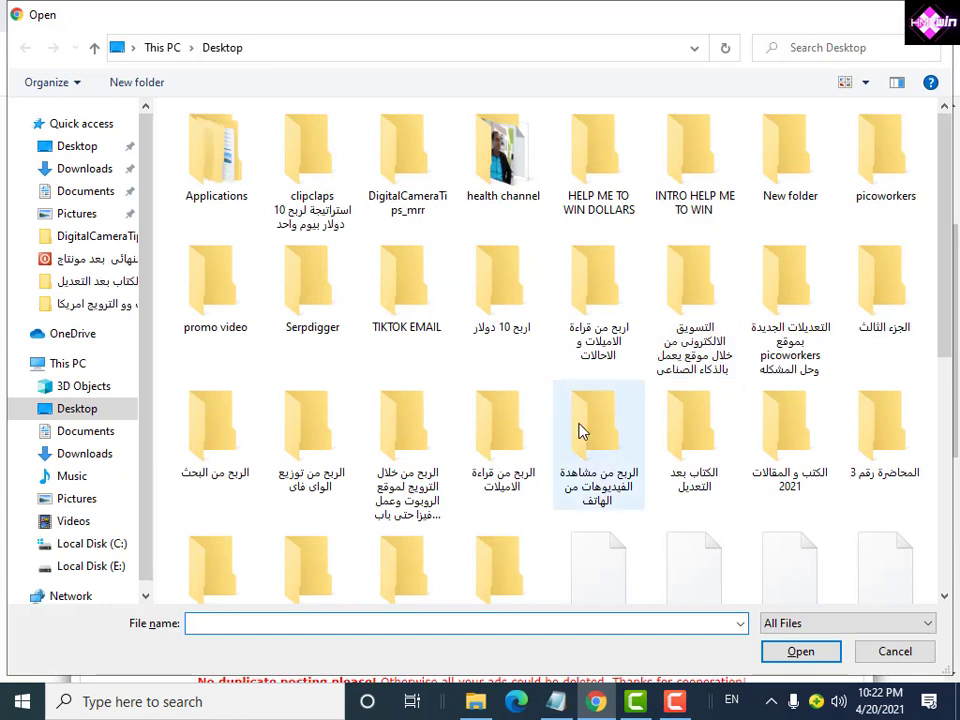
pyautogui.scroll(-3, 583, 499)
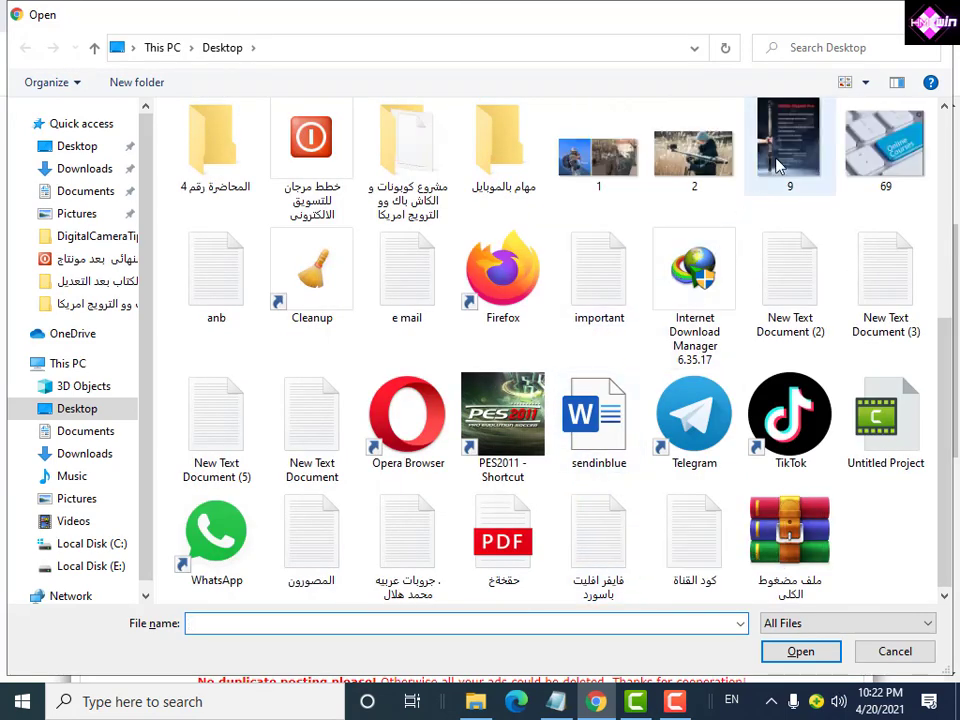
pyautogui.click(715, 160)
pyautogui.doubleClick(715, 160)
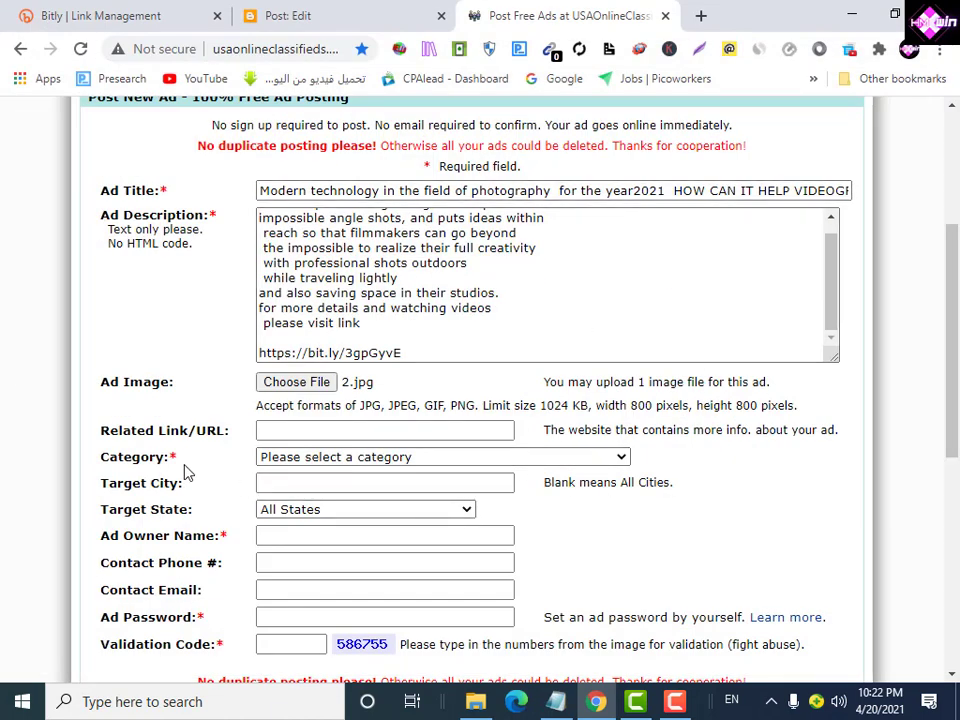
# Copy the bit.ly link from the description into the Related Link/URL field
pyautogui.moveTo(405, 354); pyautogui.dragTo(225, 357)
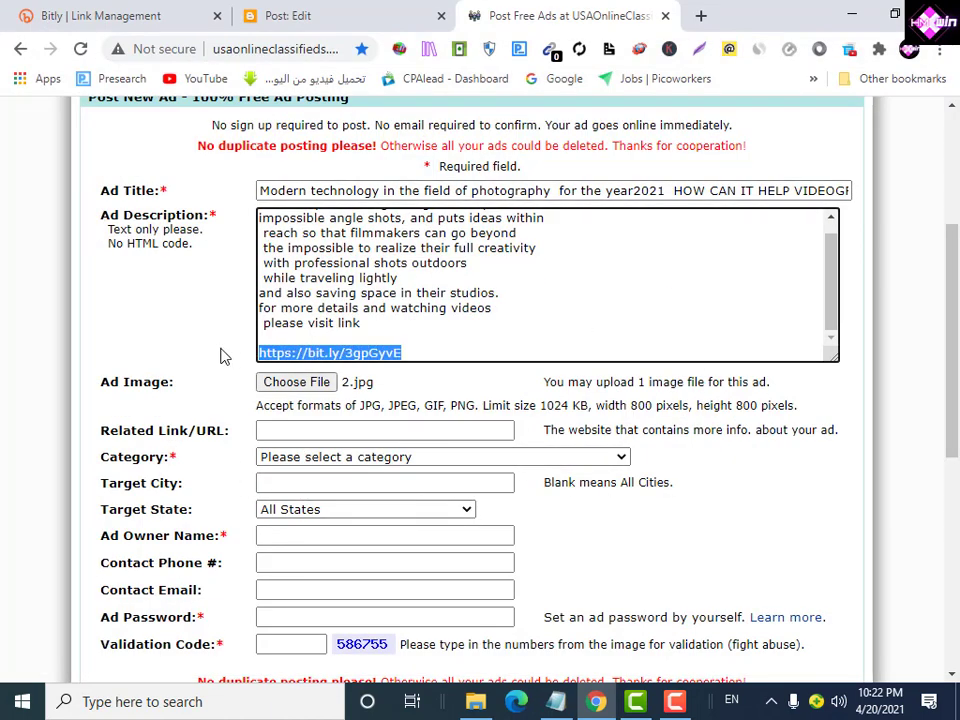
pyautogui.rightClick(316, 348)
pyautogui.click(395, 370)
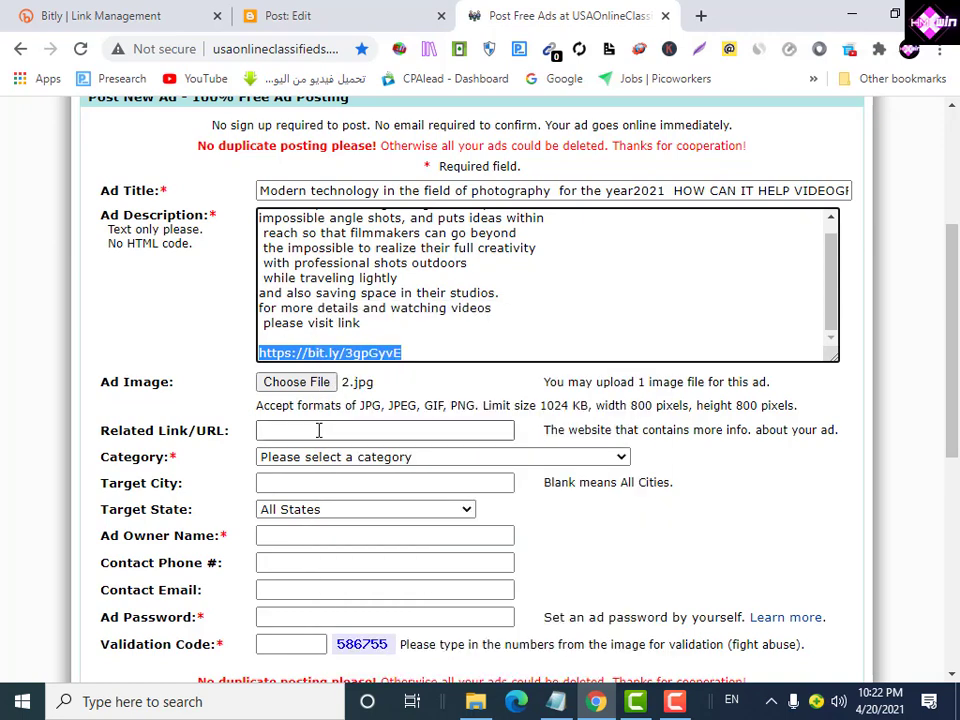
pyautogui.click(317, 429)
pyautogui.rightClick(318, 429)
pyautogui.click(366, 256)
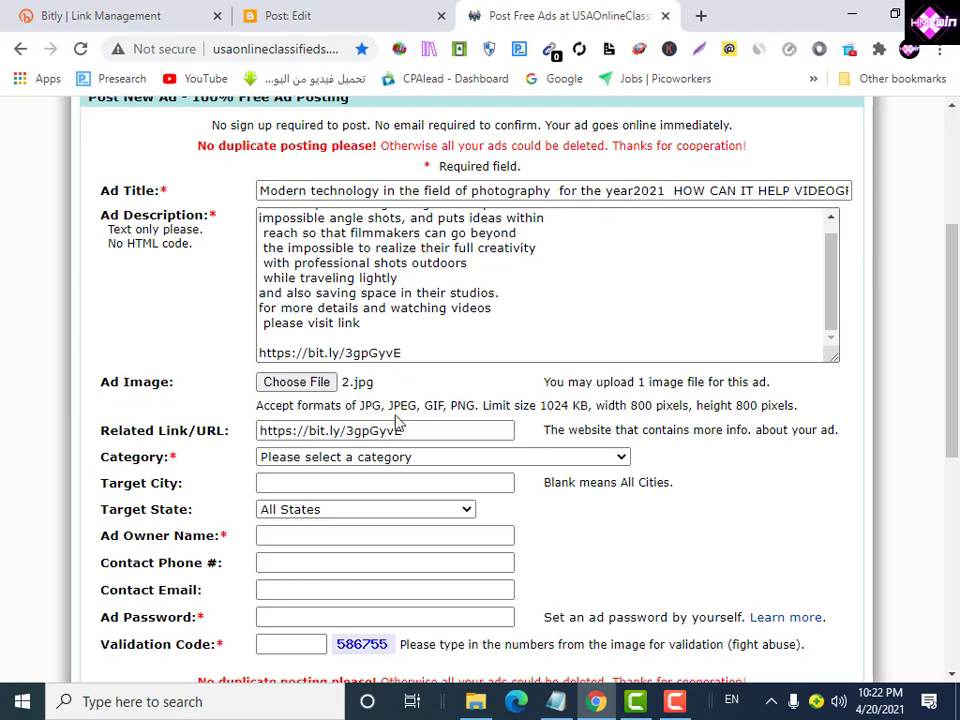
# Choose Business Opportunities - Marketing & Sales, leave Target City blank, and type the displayed validation code
pyautogui.click(425, 457)
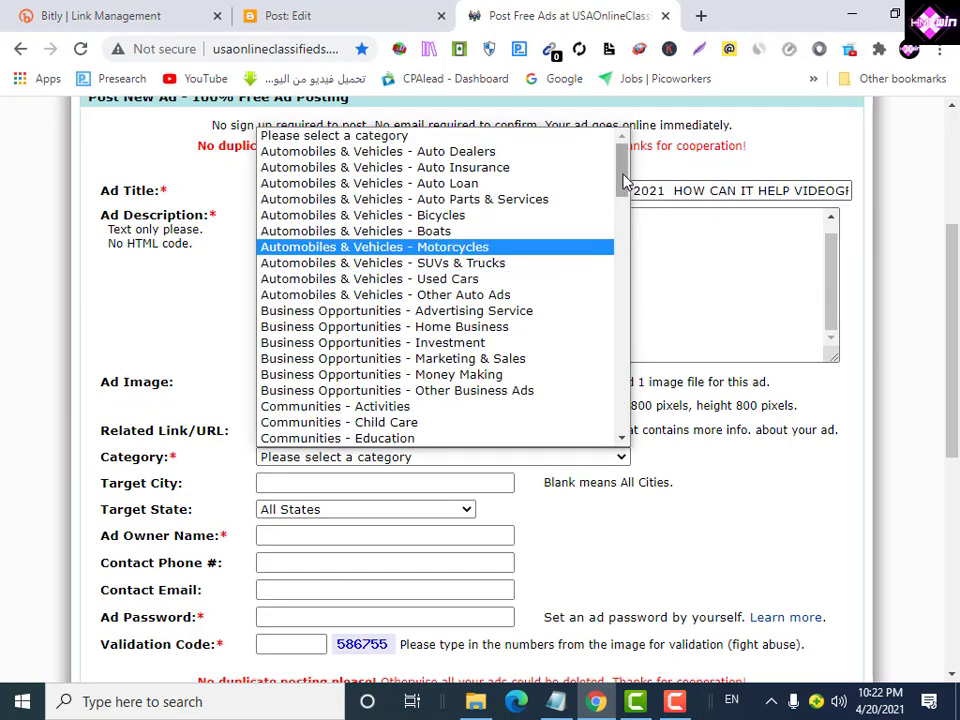
pyautogui.click(527, 359)
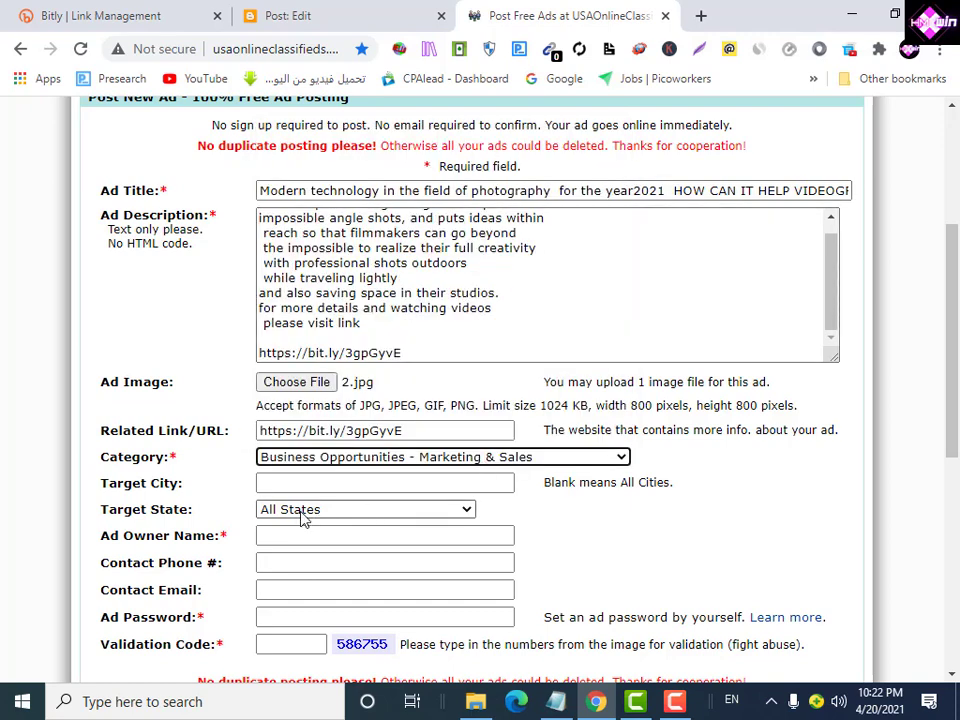
pyautogui.click(322, 482)
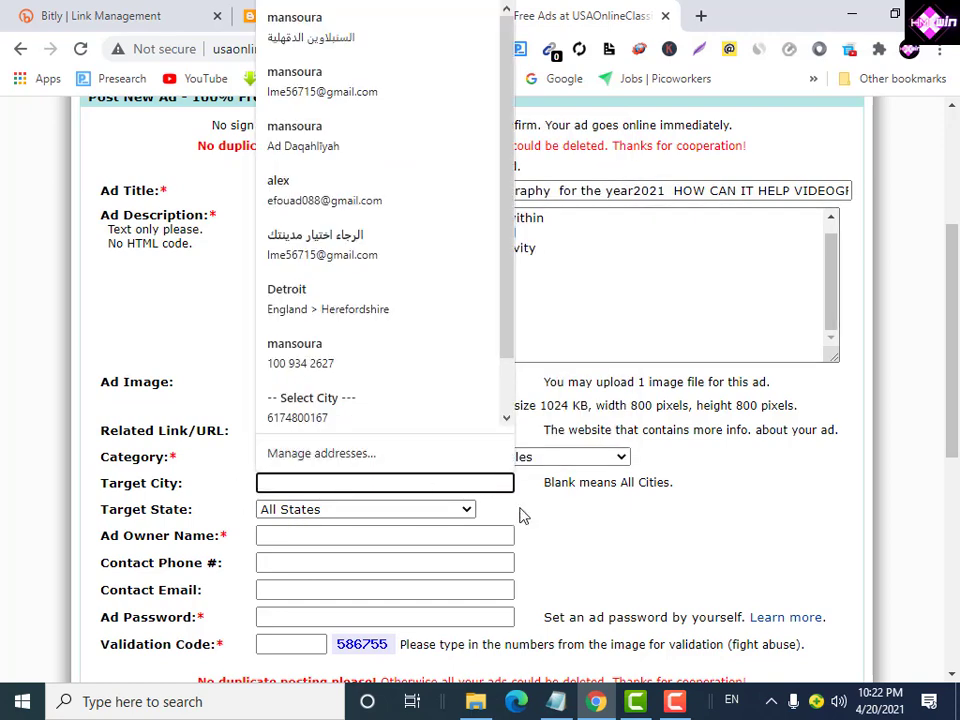
pyautogui.click(508, 506)
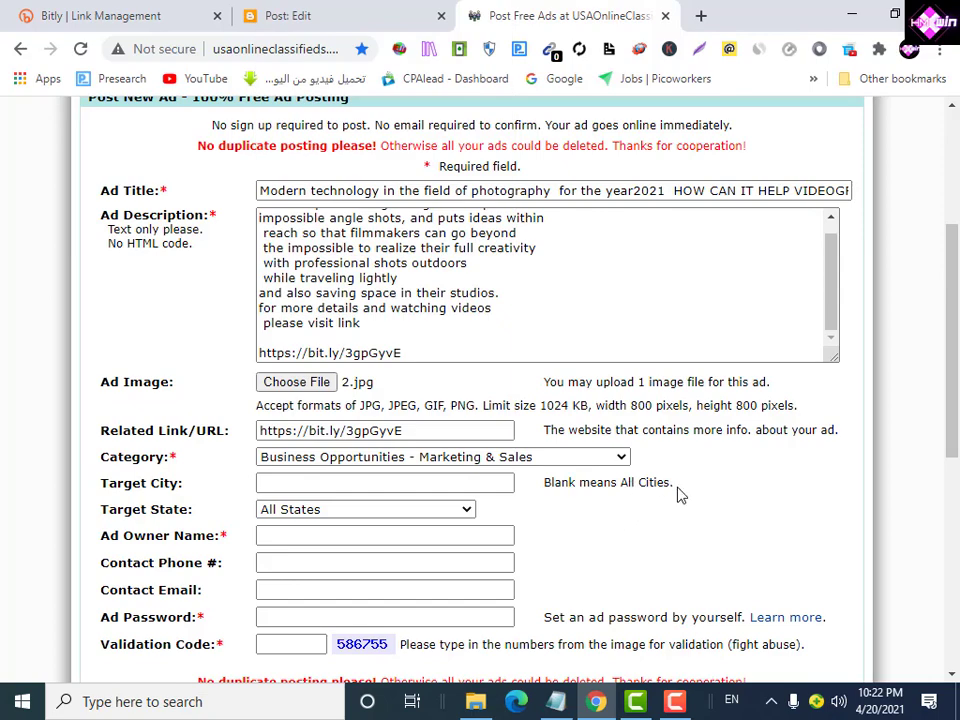
pyautogui.scroll(-2, 611, 516)
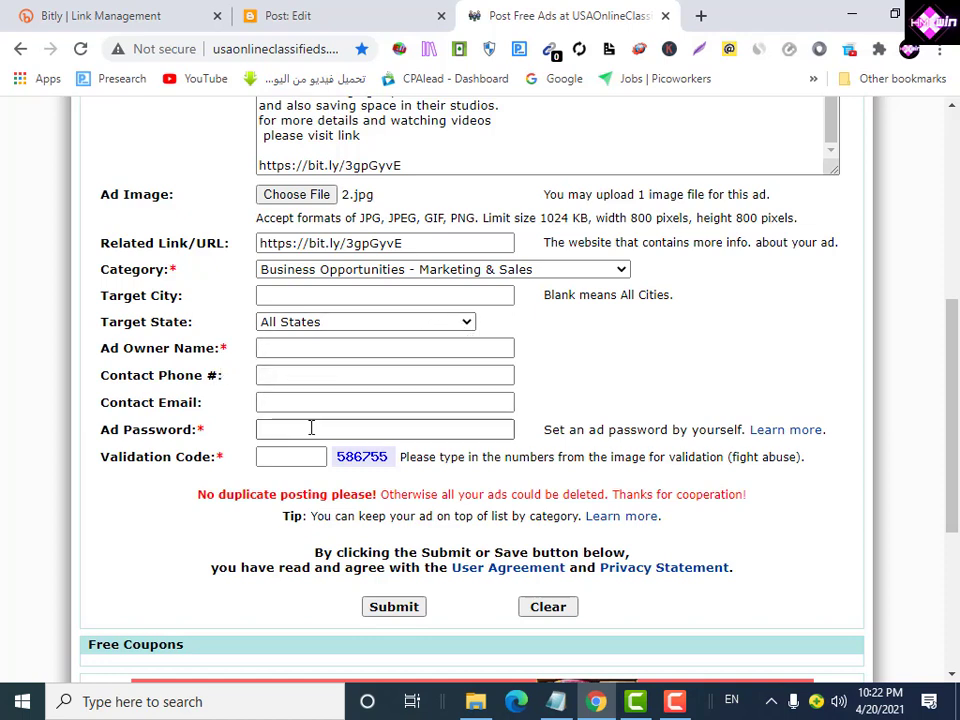
pyautogui.click(293, 456)
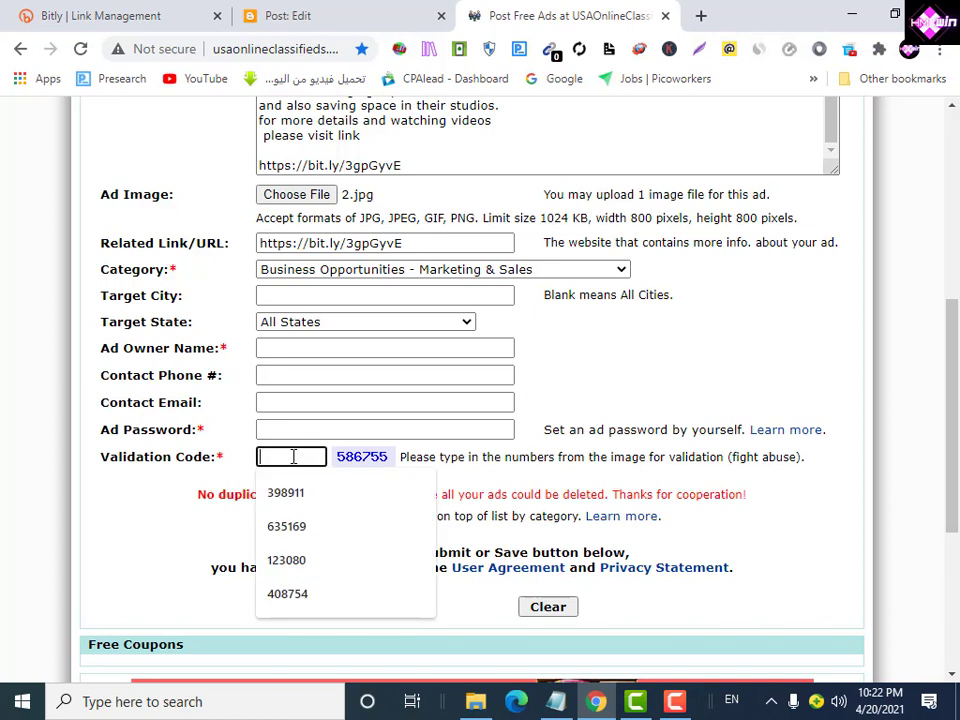
pyautogui.write('53')
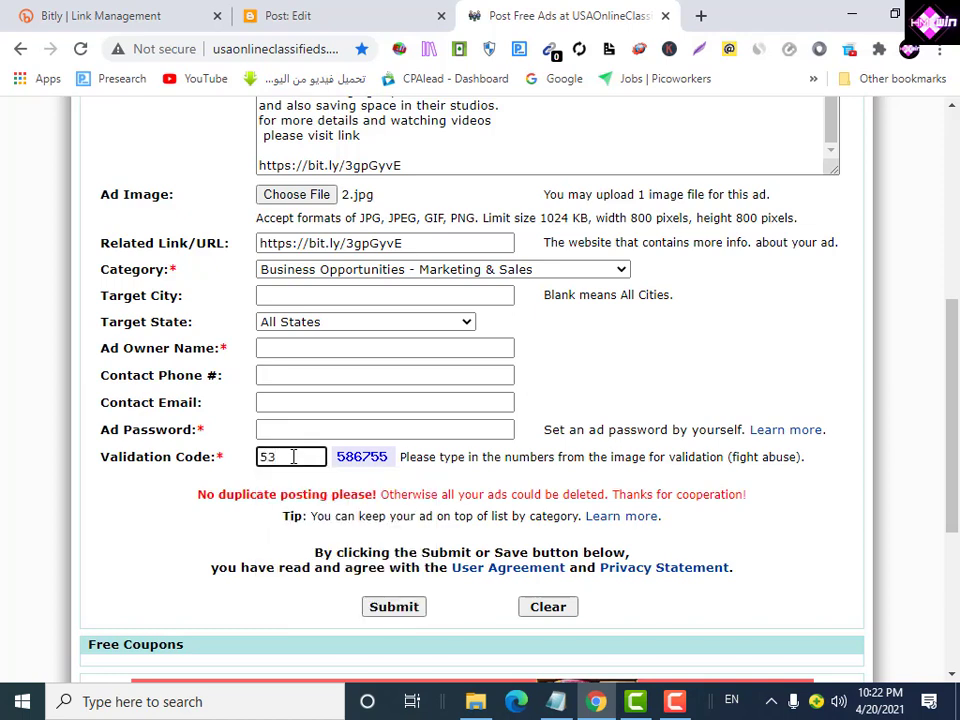
pyautogui.write('86')
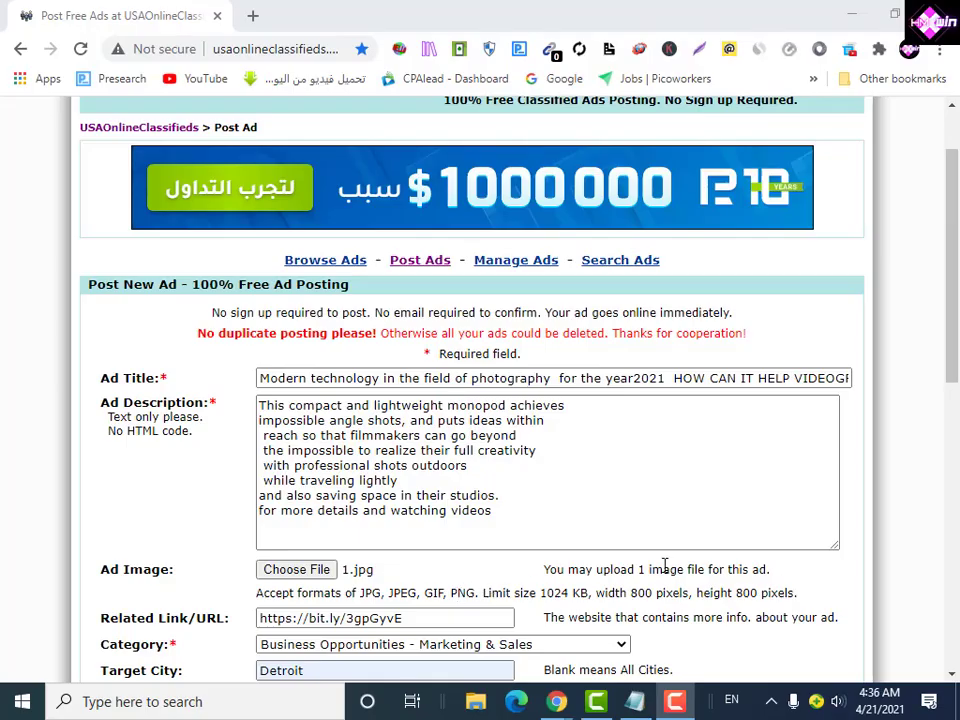
# Review the contact and validation fields at the bottom of the form and submit the ad
pyautogui.scroll(-2, 622, 585)
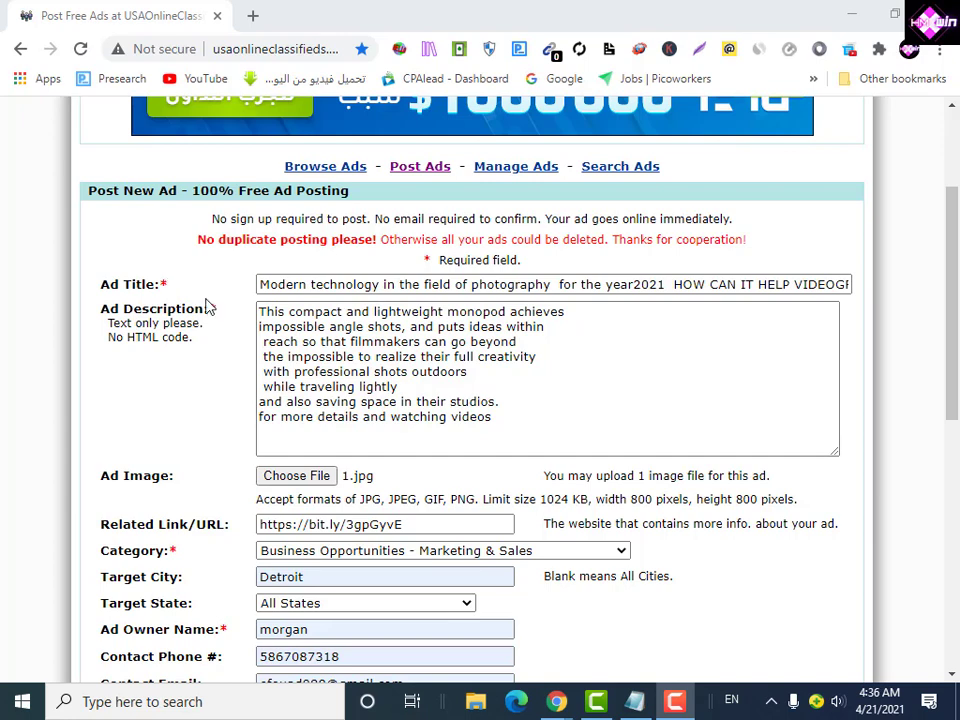
pyautogui.scroll(-3, 207, 335)
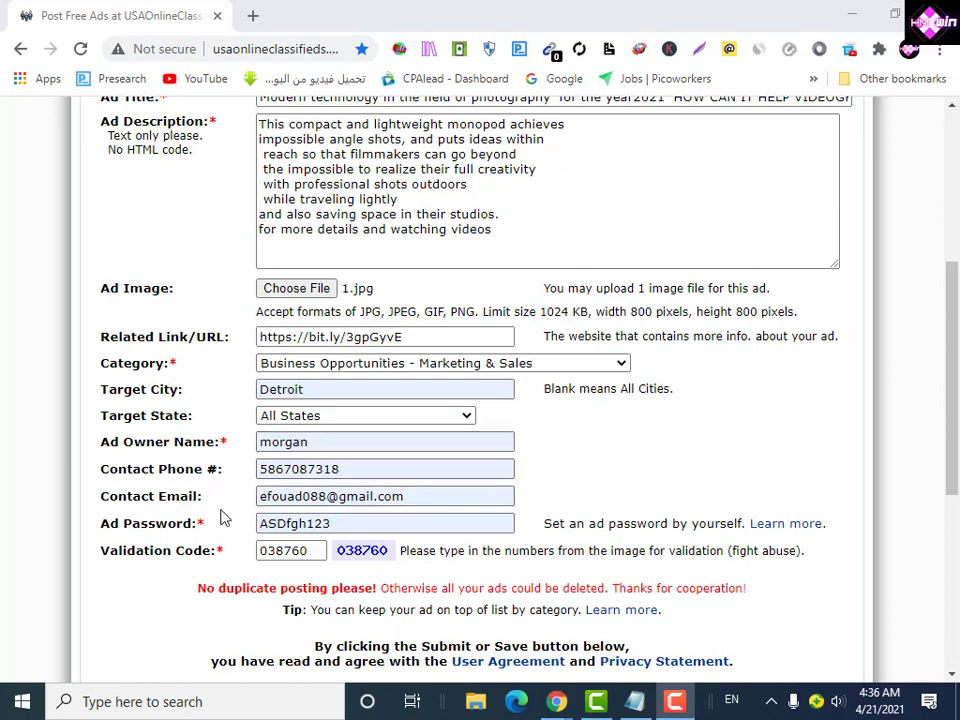
pyautogui.scroll(-2, 386, 568)
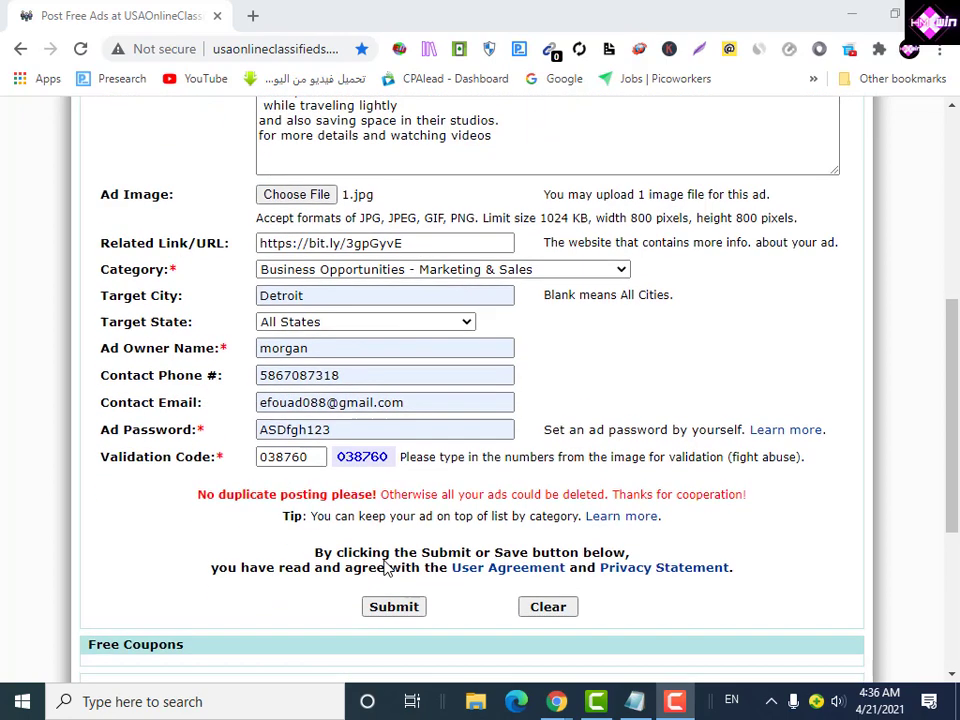
pyautogui.scroll(-4, 396, 495)
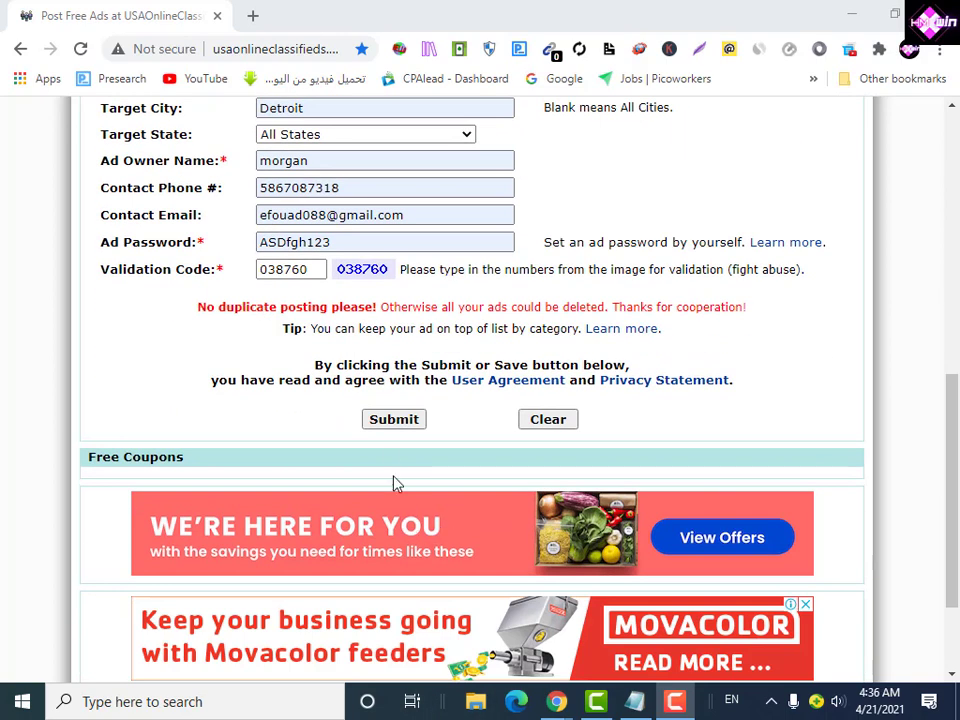
pyautogui.click(393, 422)
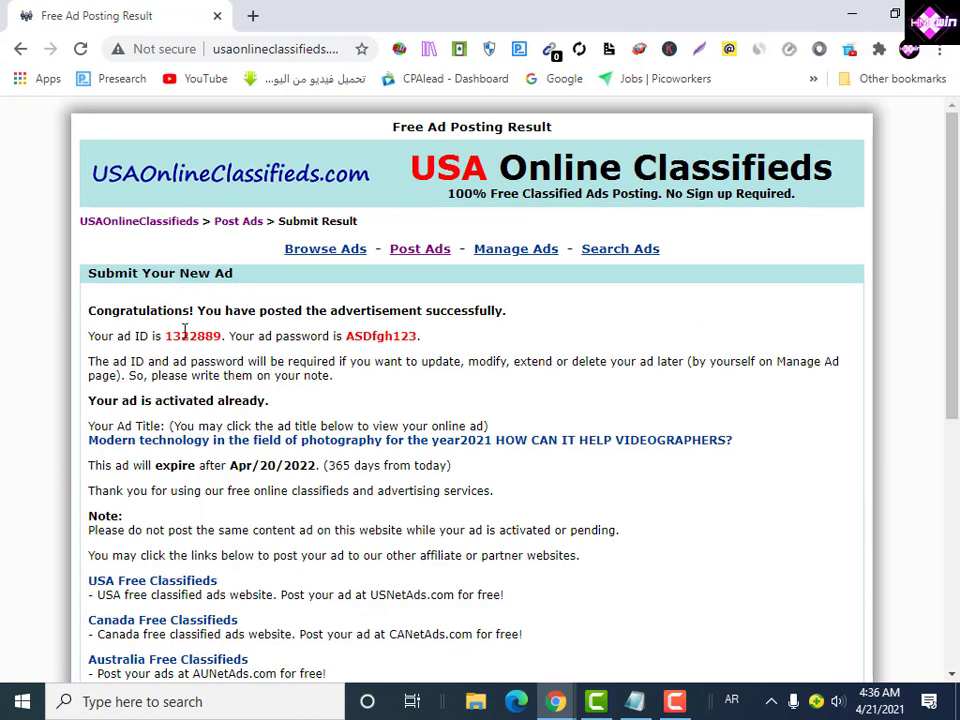
# Review the posting success page, then switch to the Adhoards United States region page
pyautogui.moveTo(103, 312); pyautogui.dragTo(254, 312)
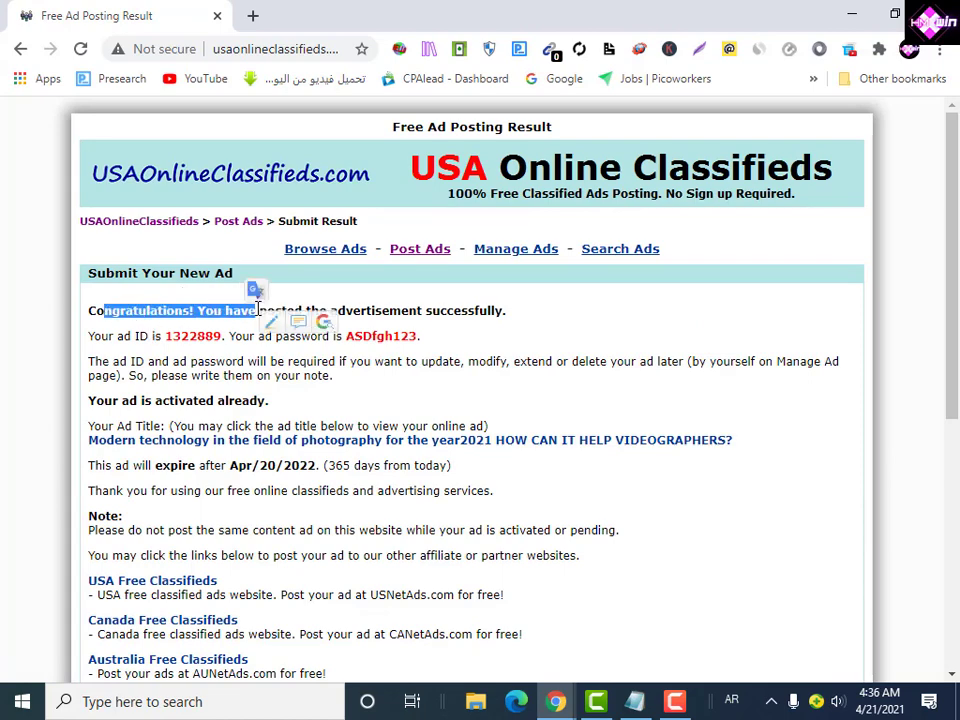
pyautogui.click(484, 316)
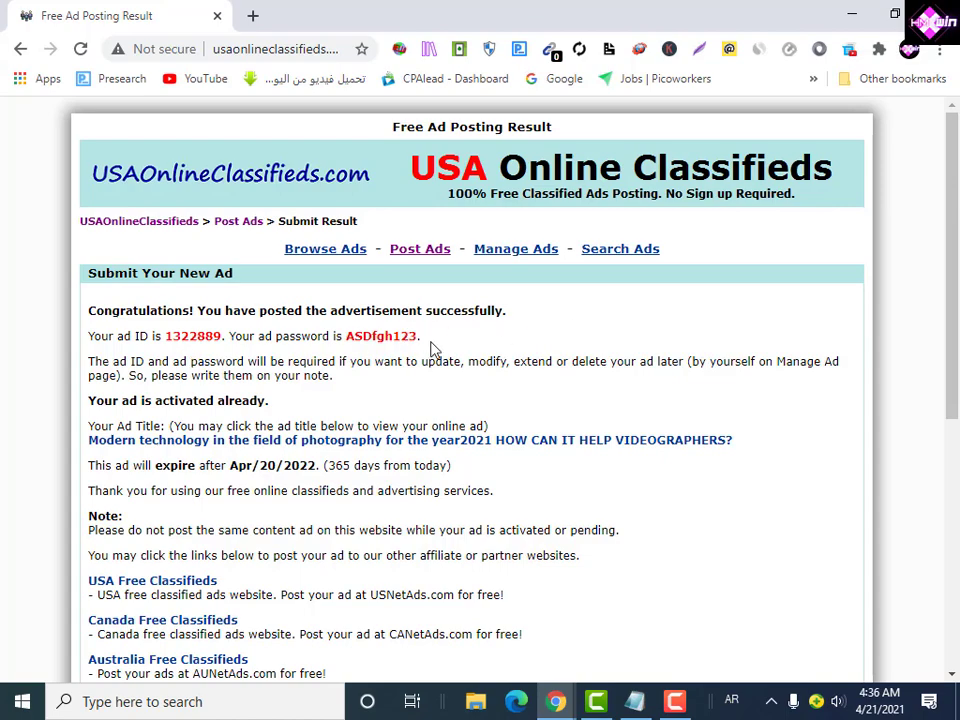
pyautogui.scroll(-5, 465, 444)
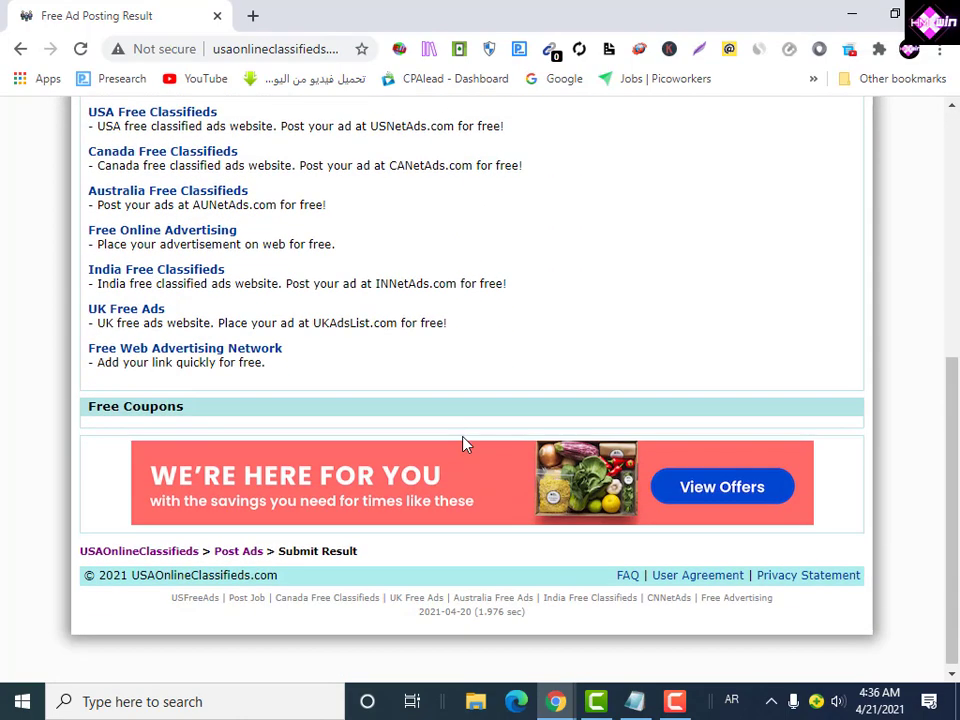
pyautogui.scroll(5, 470, 515)
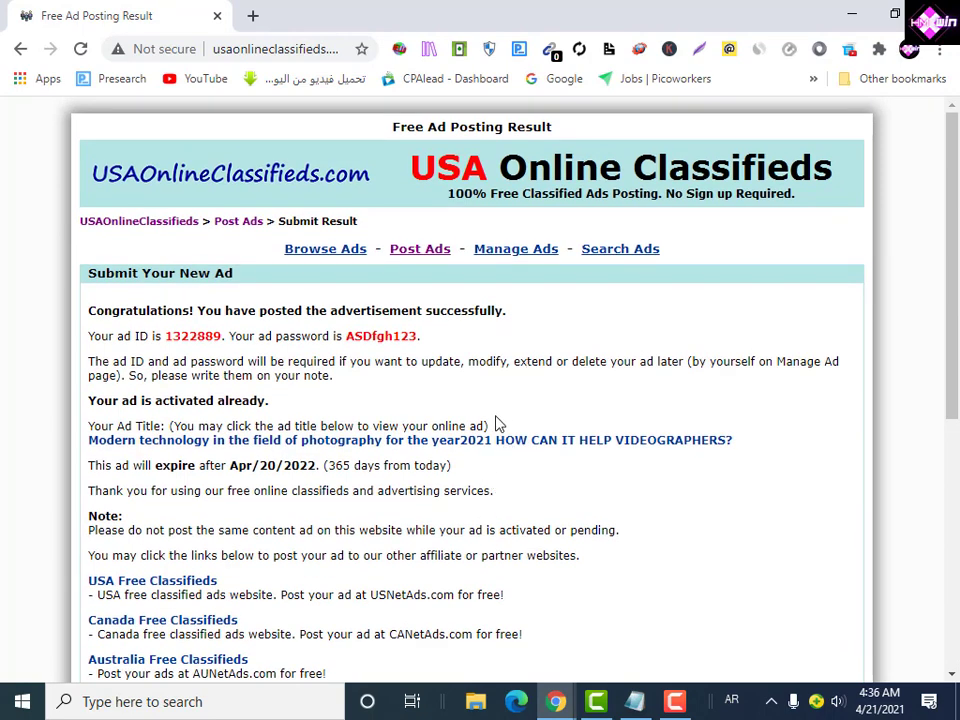
pyautogui.click(678, 707)
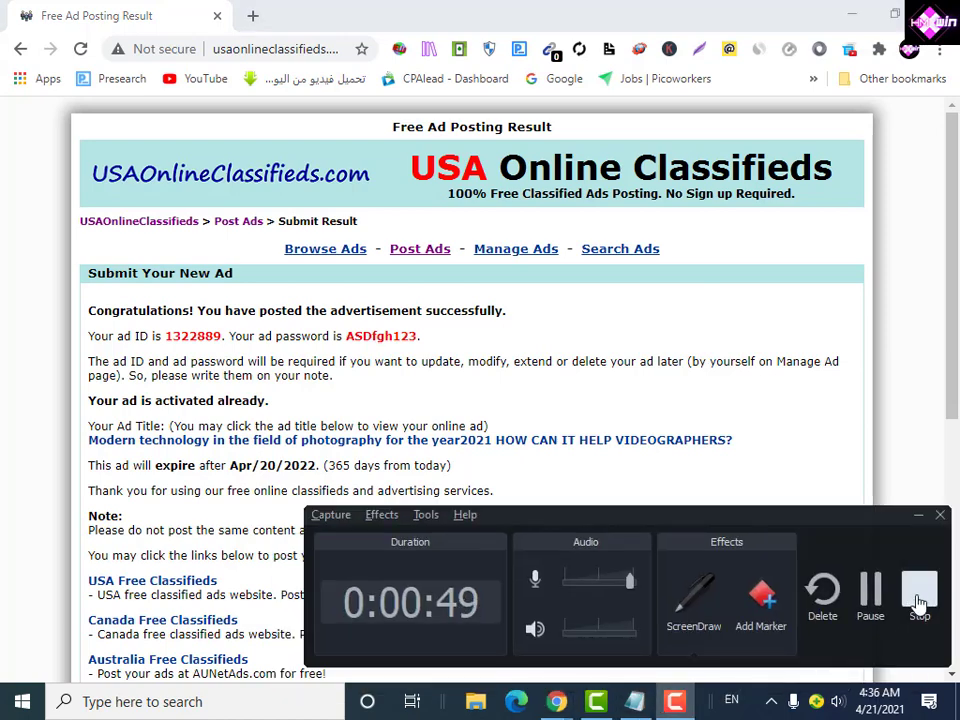
pyautogui.click(872, 596)
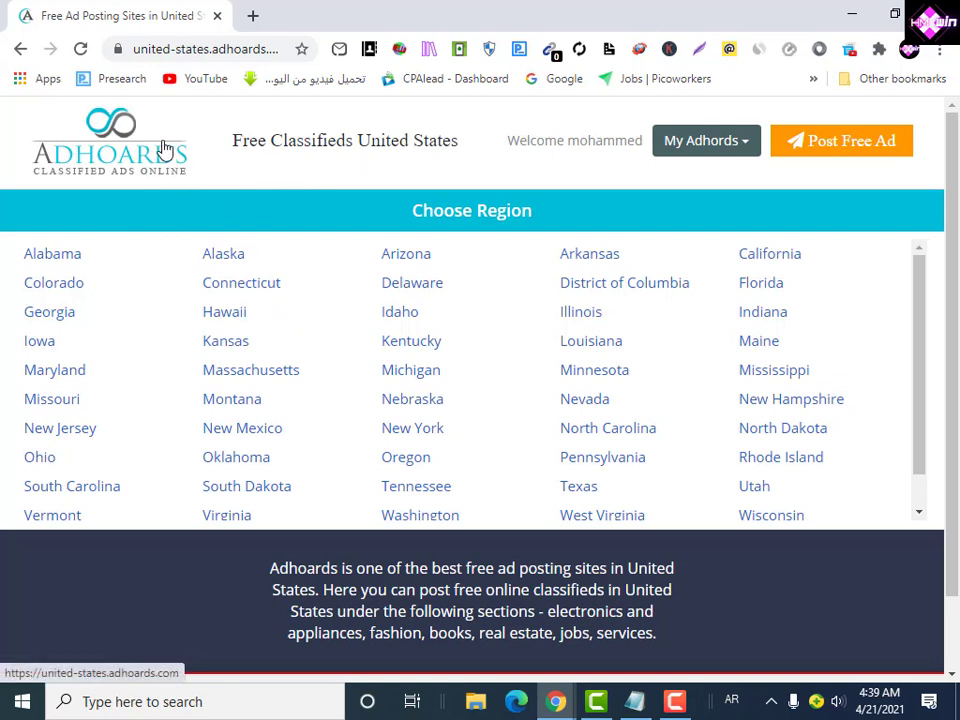
# Post a free Adhoards ad with location New Jersey, Jersey Shore
pyautogui.click(858, 150)
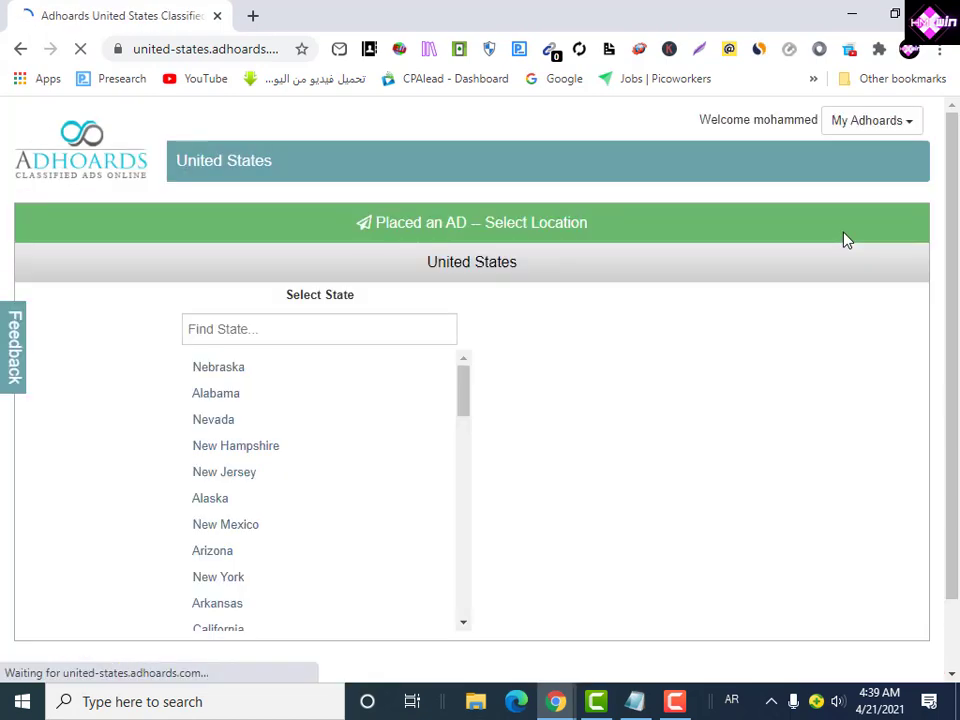
pyautogui.scroll(-1, 760, 416)
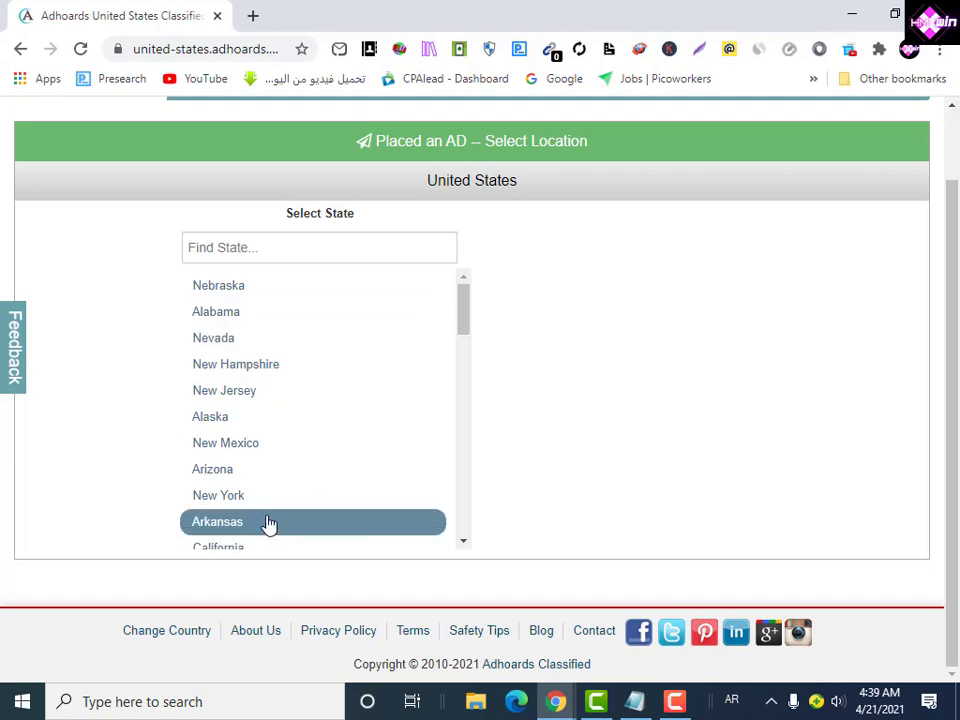
pyautogui.click(267, 398)
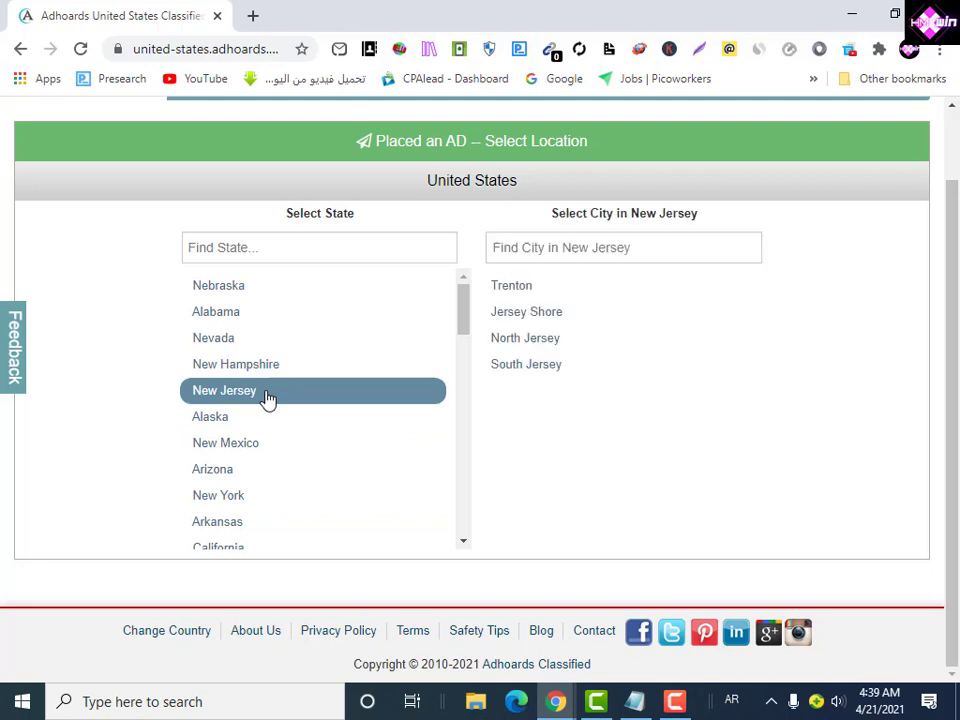
pyautogui.click(558, 326)
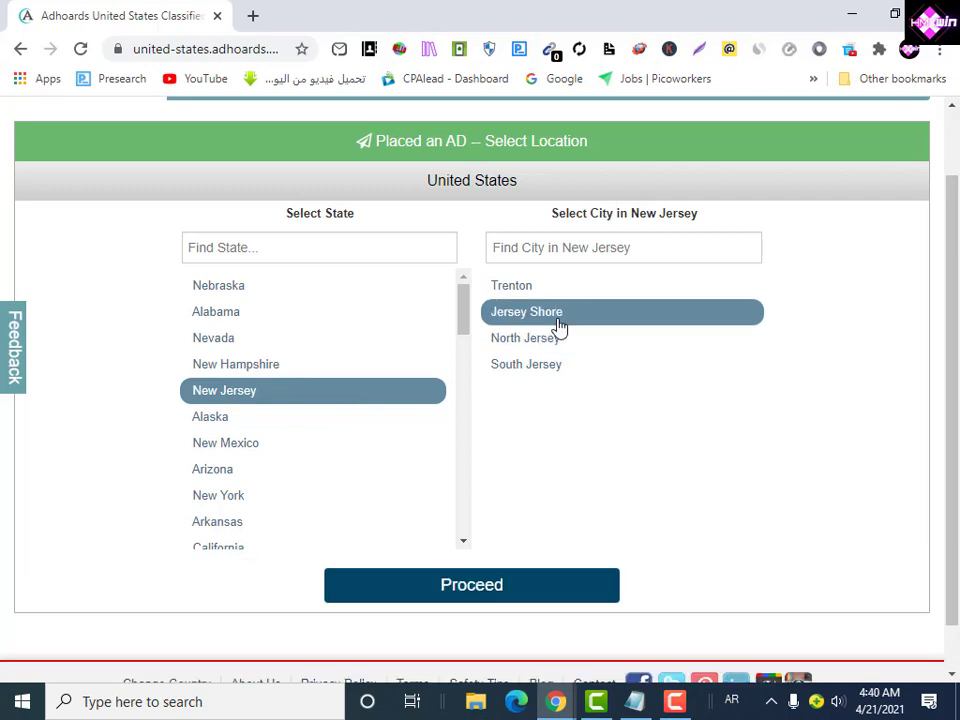
pyautogui.click(489, 590)
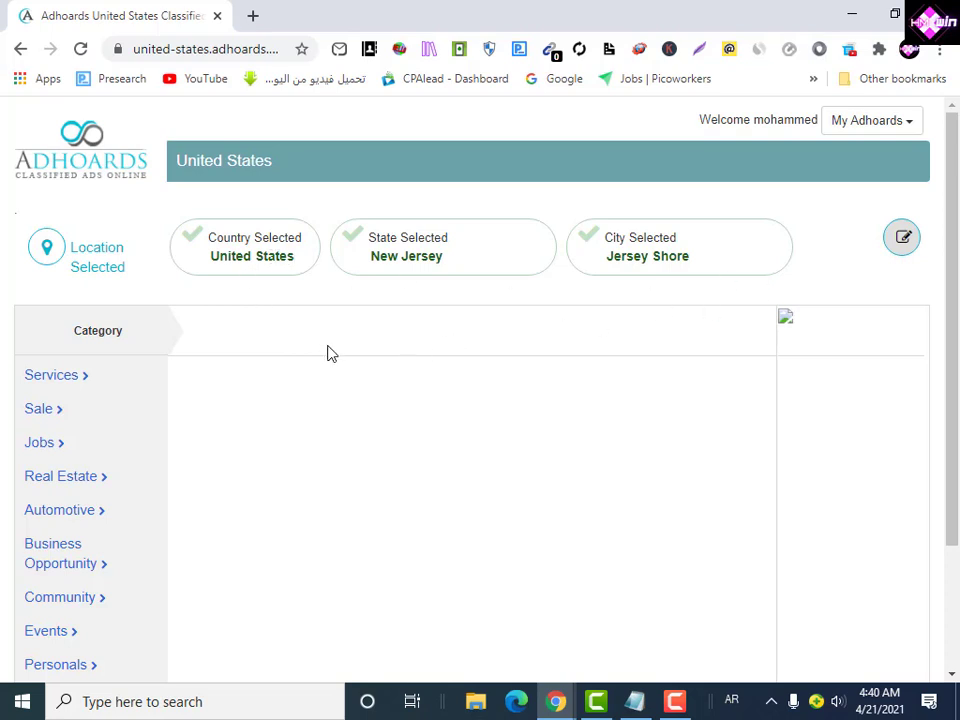
# Choose Sale > Free as the ad category and continue to the details form
pyautogui.scroll(-2, 418, 417)
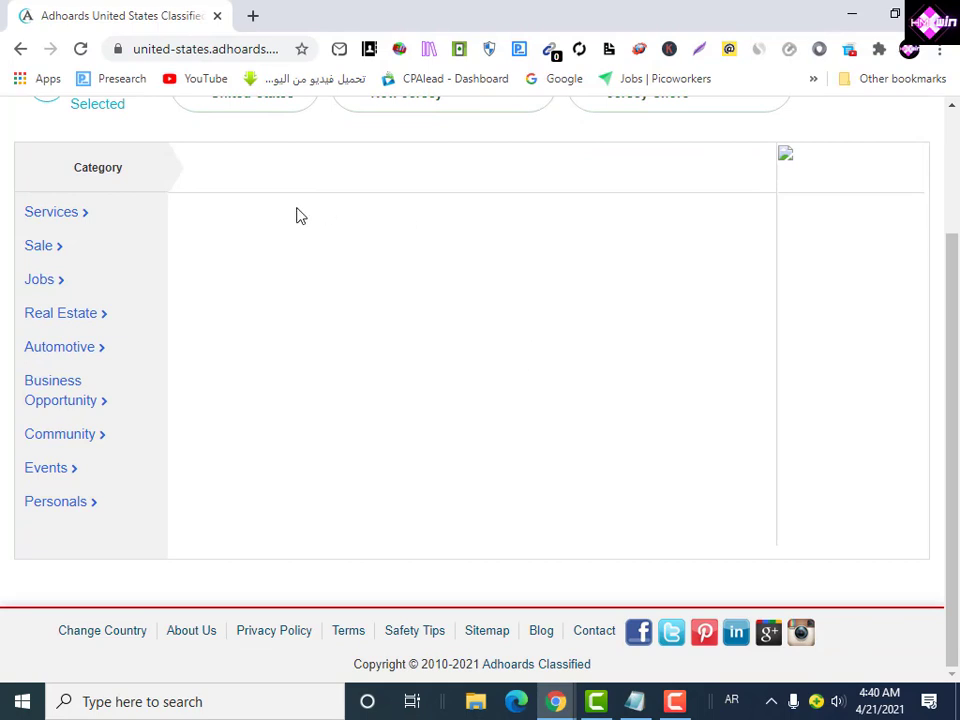
pyautogui.scroll(2, 313, 352)
pyautogui.scroll(-1, 112, 330)
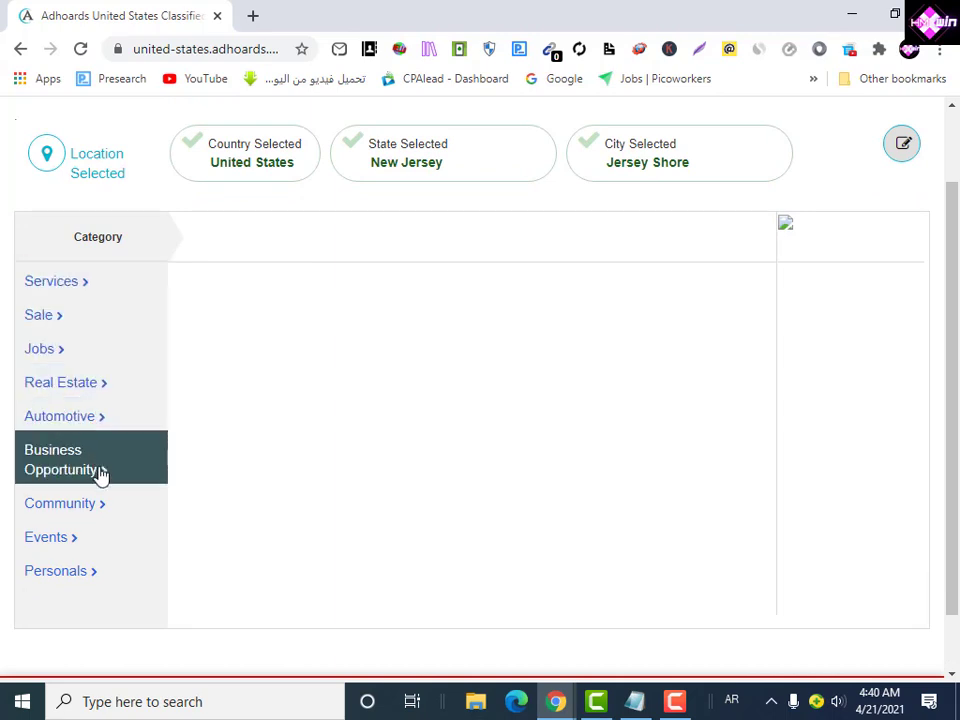
pyautogui.click(75, 325)
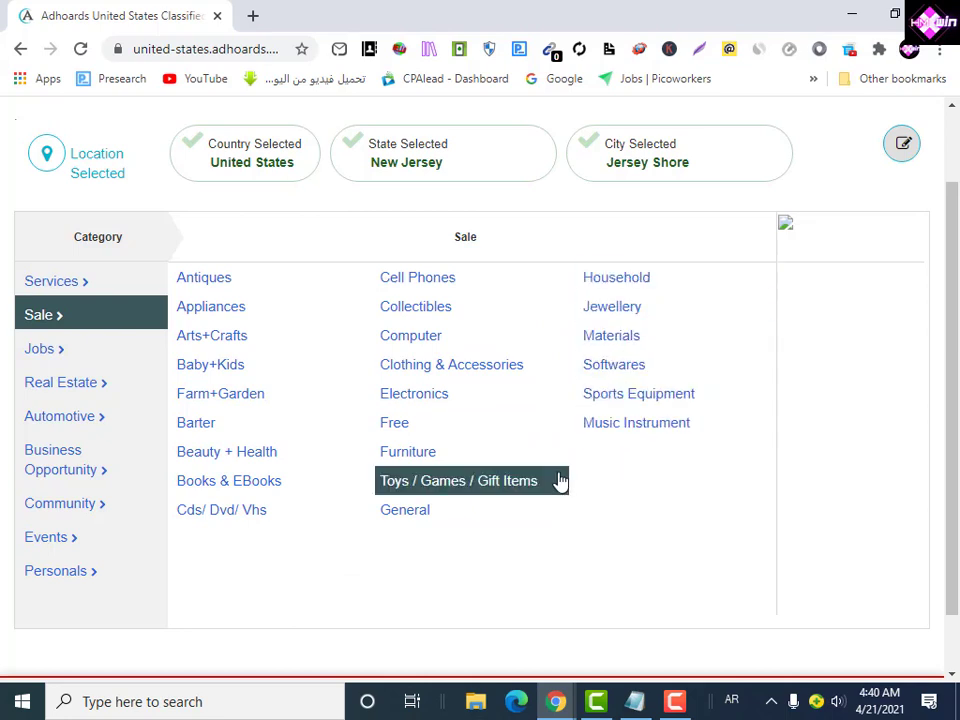
pyautogui.click(405, 430)
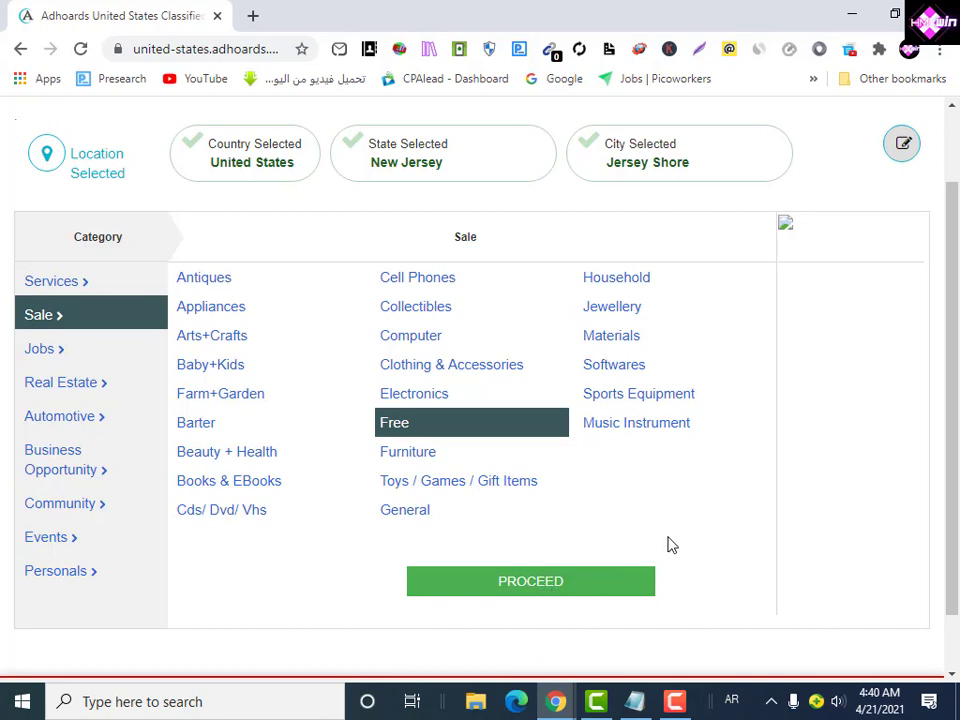
pyautogui.click(492, 594)
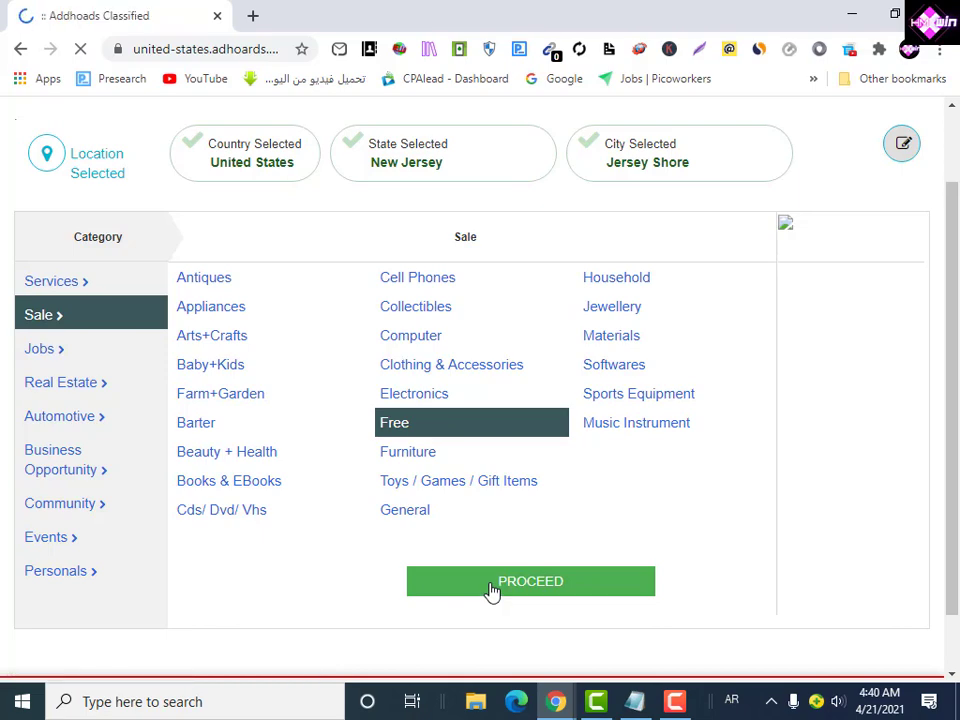
pyautogui.scroll(-2, 508, 563)
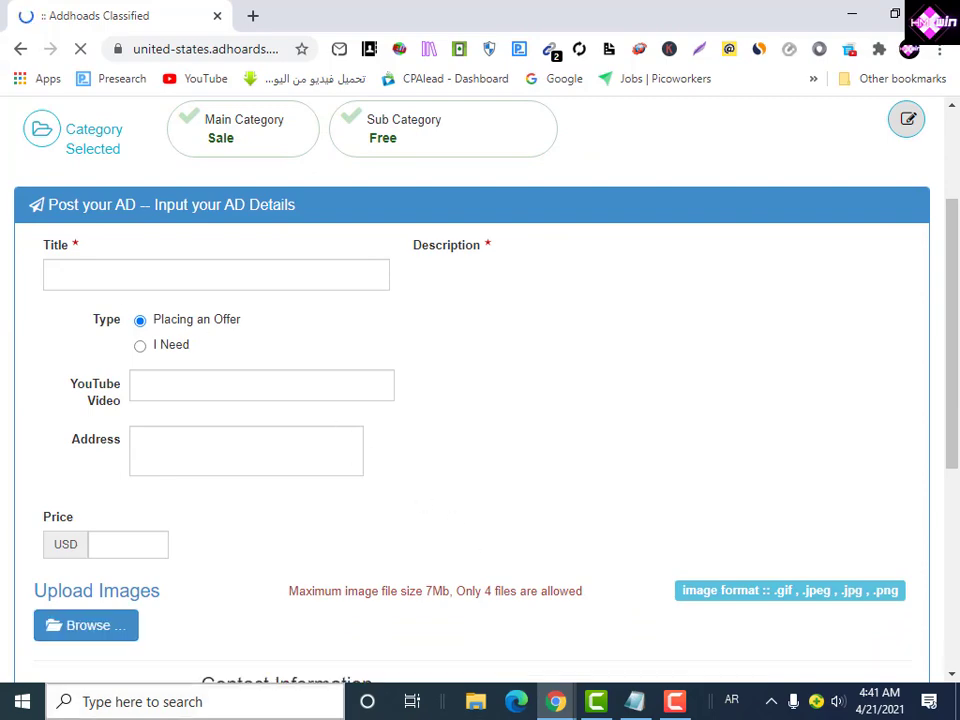
# Copy the three-line photography headline from Notepad into the Title field
pyautogui.click(635, 701)
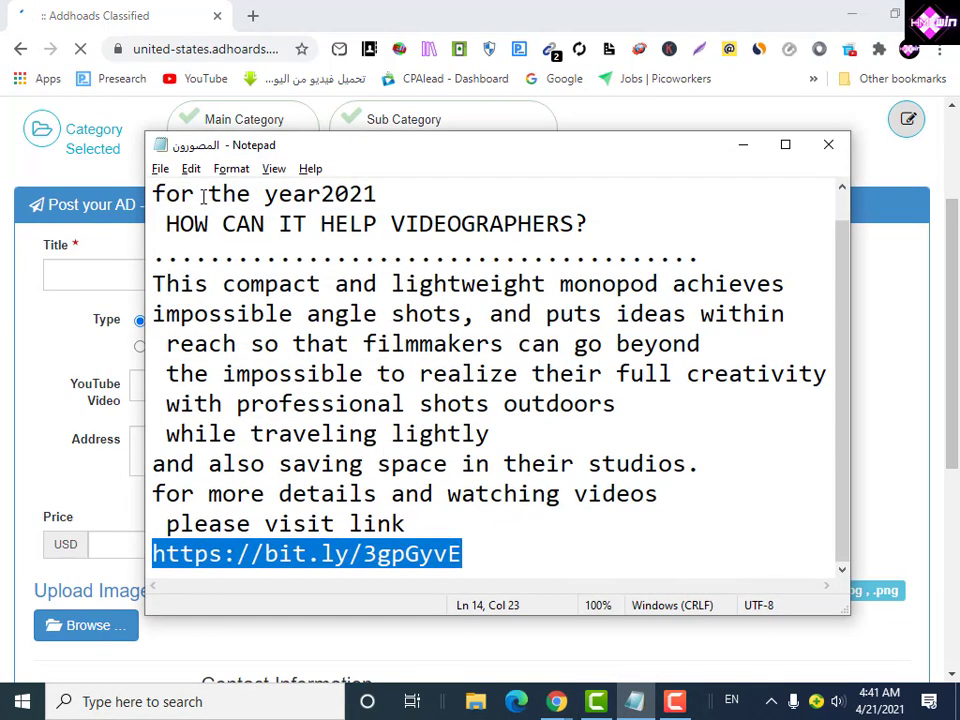
pyautogui.moveTo(156, 185); pyautogui.dragTo(603, 228)
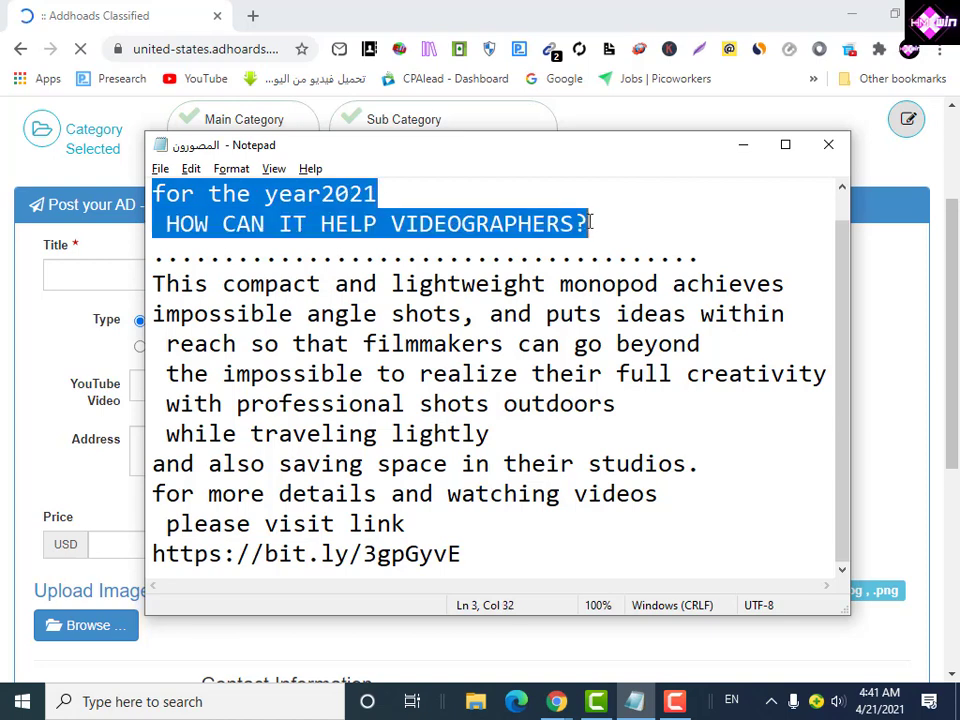
pyautogui.scroll(1, 566, 518)
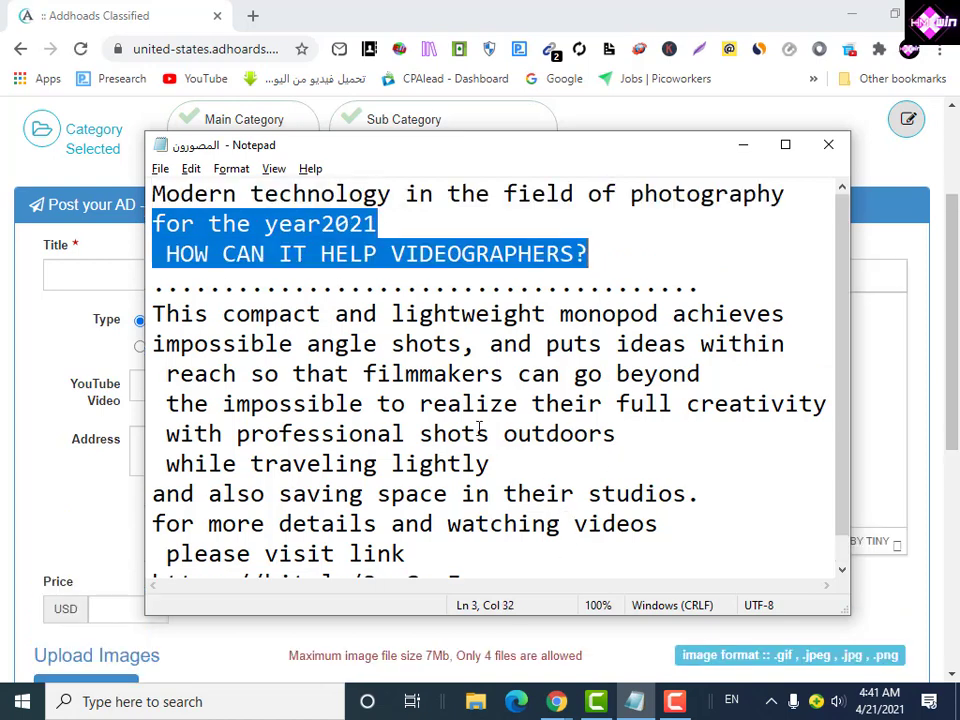
pyautogui.click(250, 194)
pyautogui.moveTo(152, 193); pyautogui.dragTo(641, 250)
pyautogui.rightClick(330, 228)
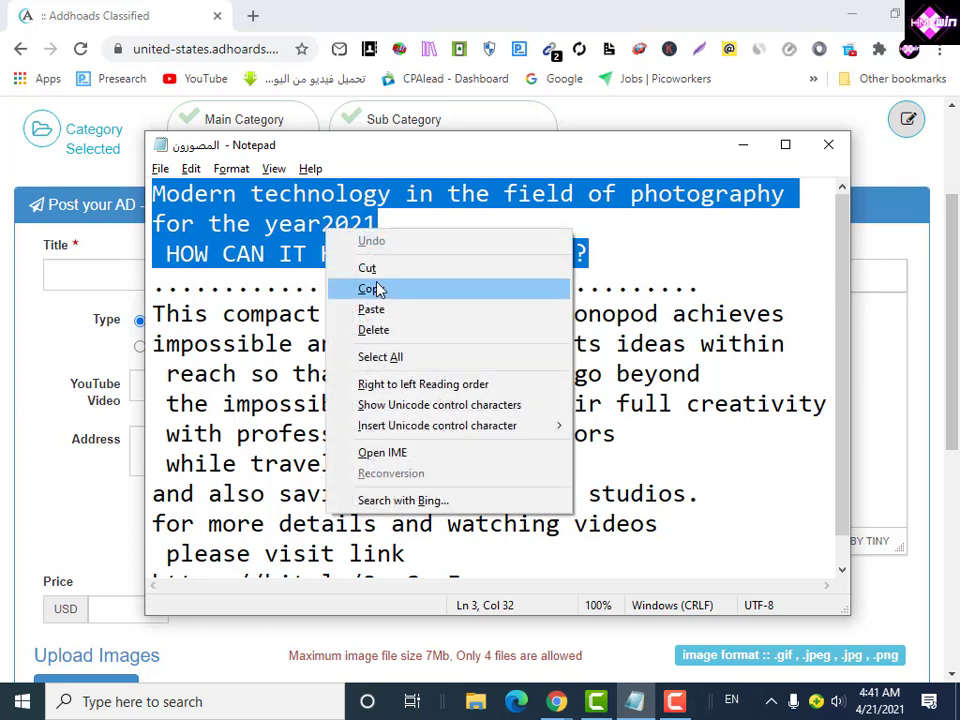
pyautogui.click(375, 286)
pyautogui.click(96, 282)
pyautogui.rightClick(96, 282)
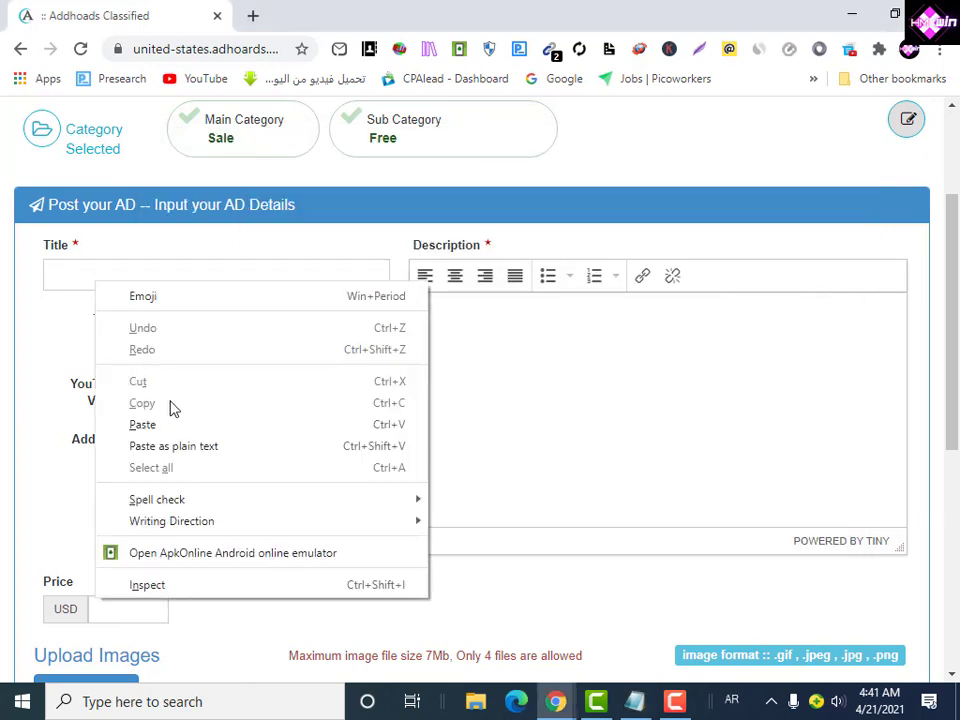
pyautogui.click(175, 422)
pyautogui.moveTo(287, 274); pyautogui.dragTo(4, 285)
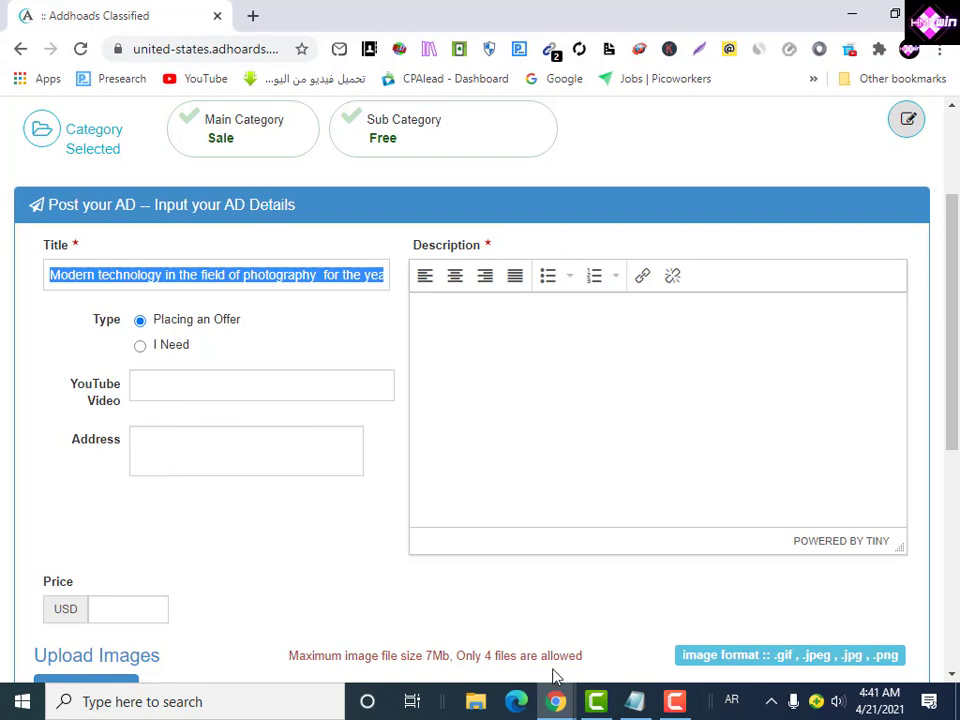
pyautogui.click(634, 701)
pyautogui.scroll(-1, 298, 460)
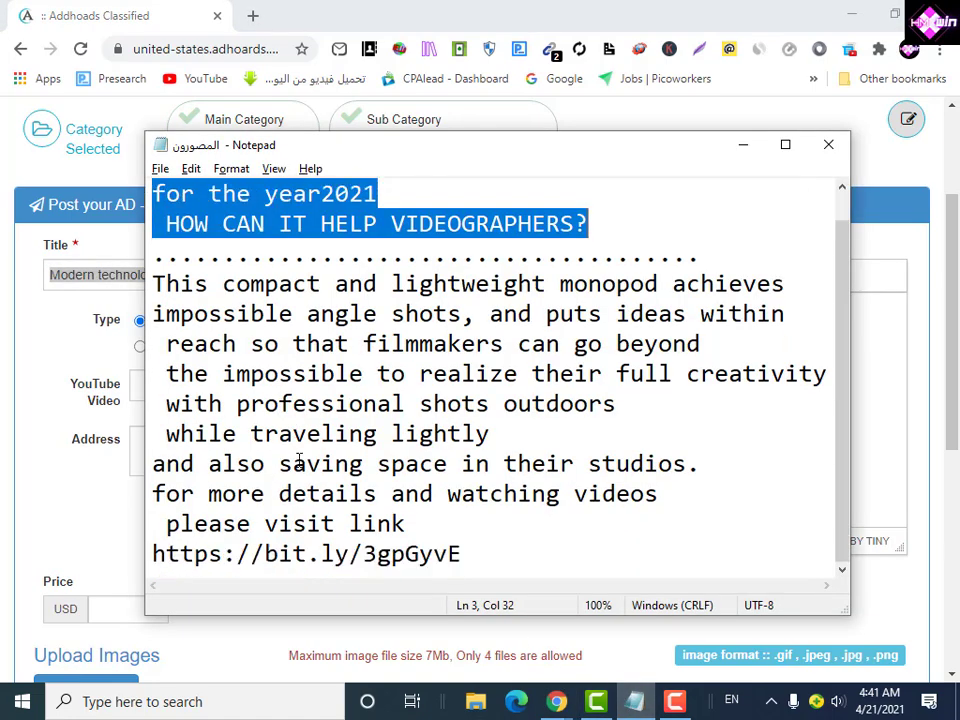
pyautogui.doubleClick(273, 566)
pyautogui.click(273, 566)
pyautogui.doubleClick(273, 566)
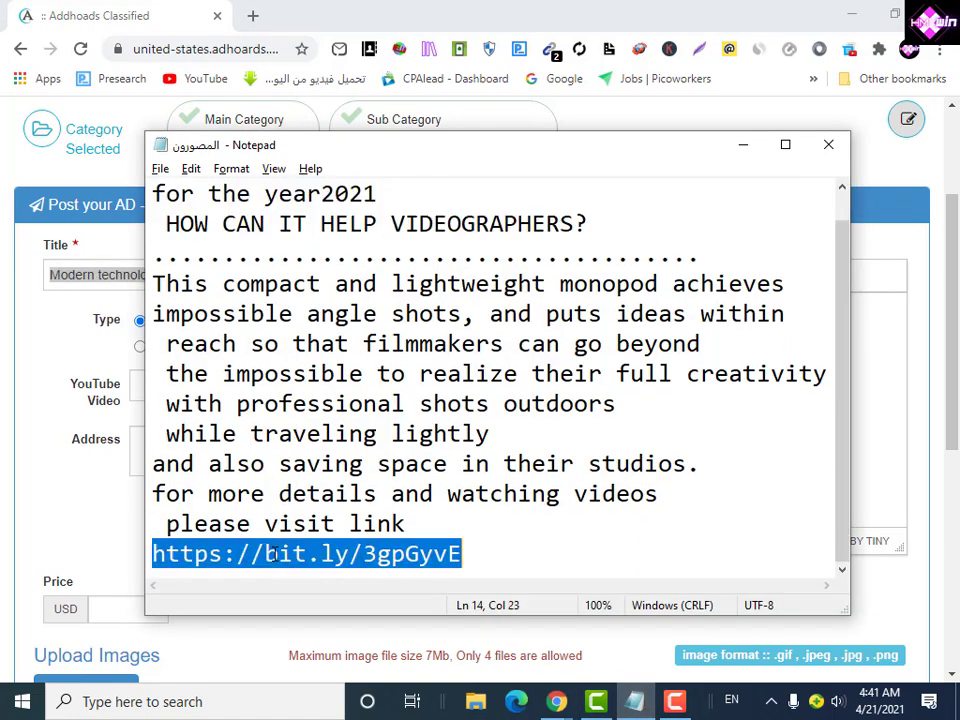
pyautogui.rightClick(299, 553)
pyautogui.click(352, 331)
pyautogui.click(161, 448)
pyautogui.rightClick(163, 446)
pyautogui.click(266, 270)
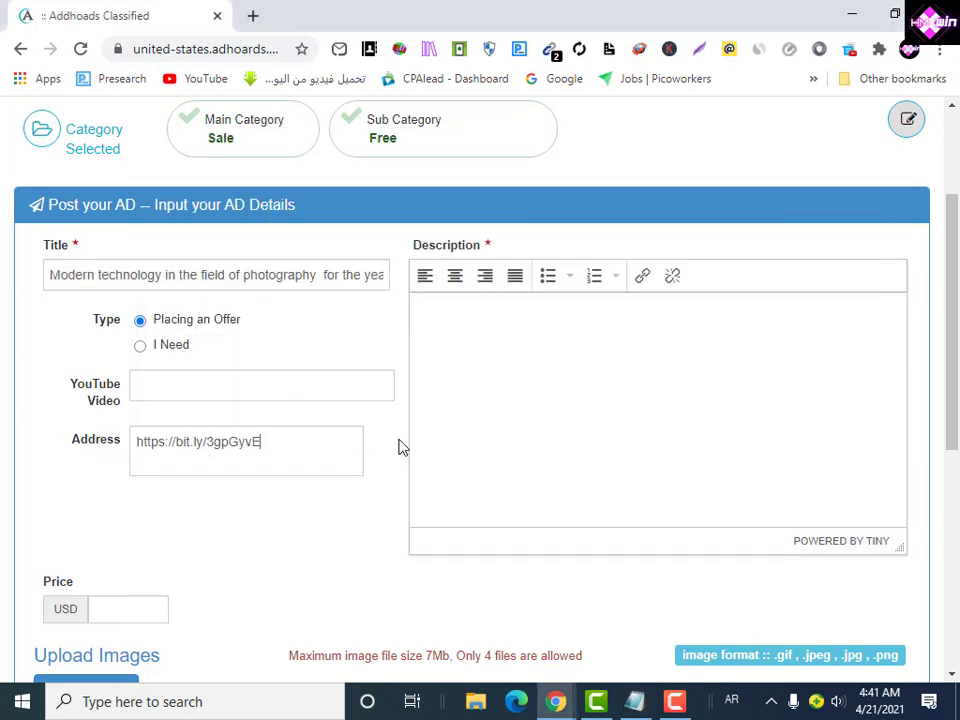
pyautogui.click(634, 700)
# Copy the monopod description sentences from Notepad into the Description editor
pyautogui.moveTo(156, 281); pyautogui.dragTo(672, 487)
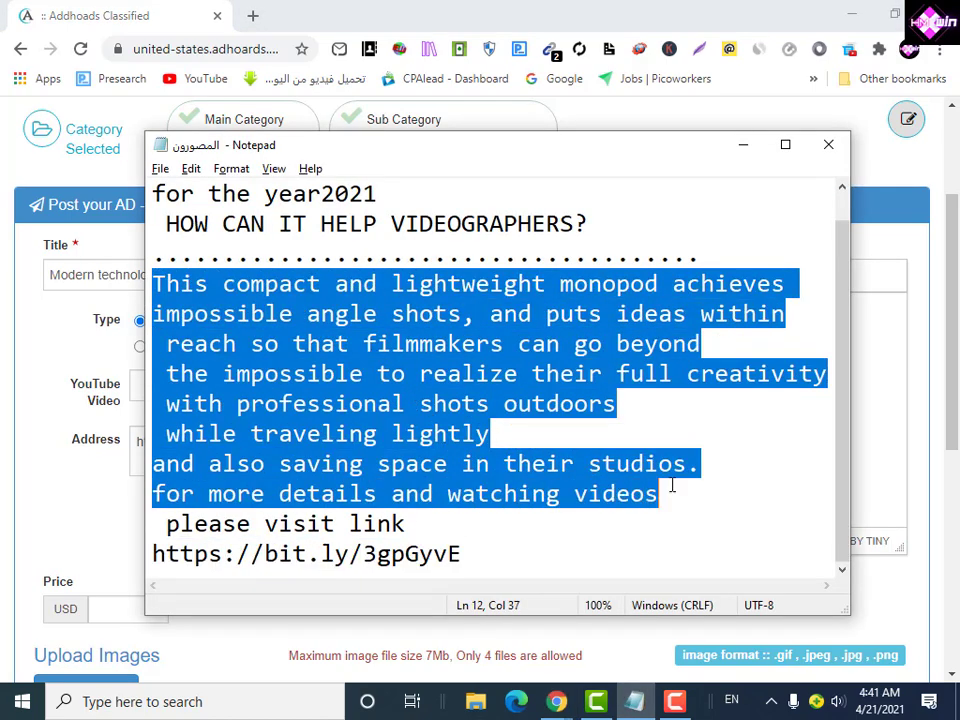
pyautogui.rightClick(412, 373)
pyautogui.click(442, 433)
pyautogui.click(742, 147)
pyautogui.rightClick(476, 358)
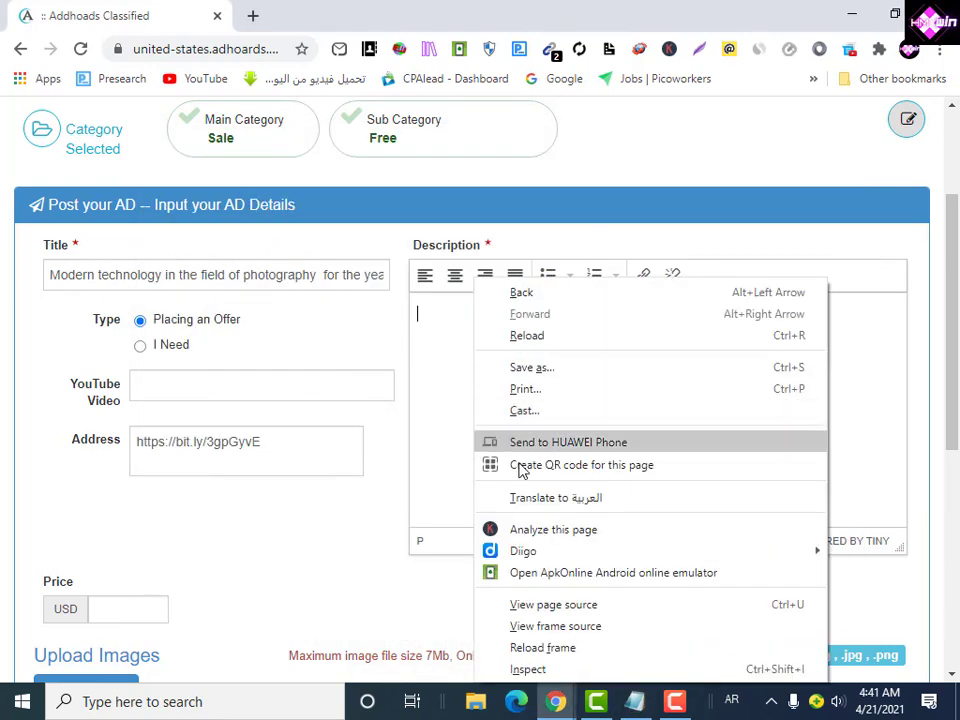
pyautogui.click(436, 332)
pyautogui.rightClick(430, 316)
pyautogui.click(476, 458)
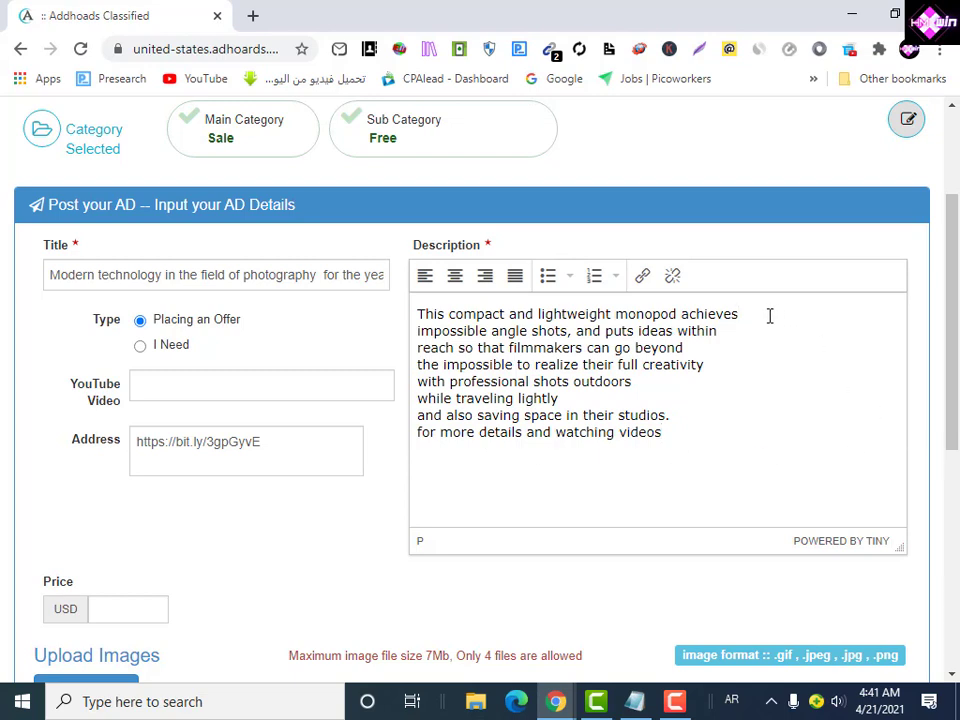
# Remove the stray line breaks so the description sentences flow continuously
pyautogui.press('Delete')
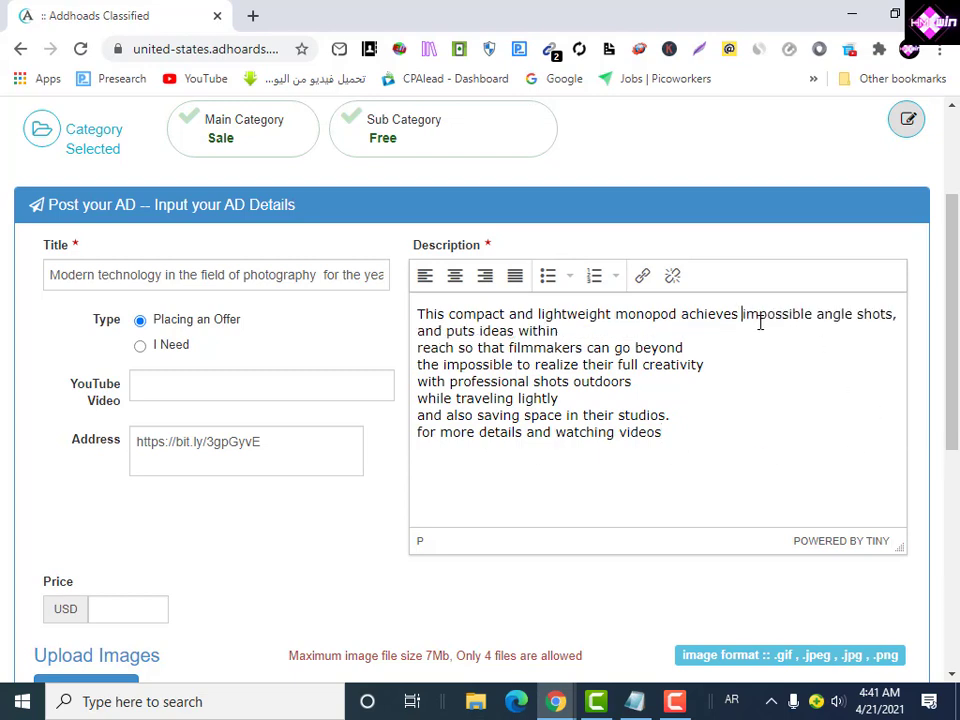
pyautogui.click(582, 336)
pyautogui.press('Delete')
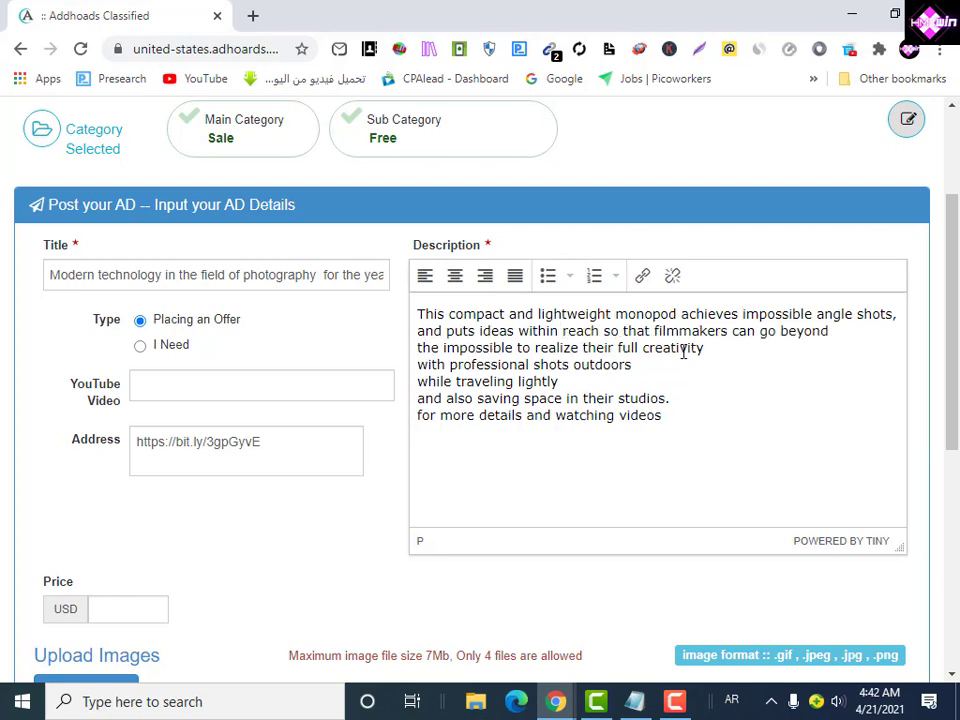
pyautogui.click(724, 350)
pyautogui.press('Delete')
pyautogui.click(500, 366)
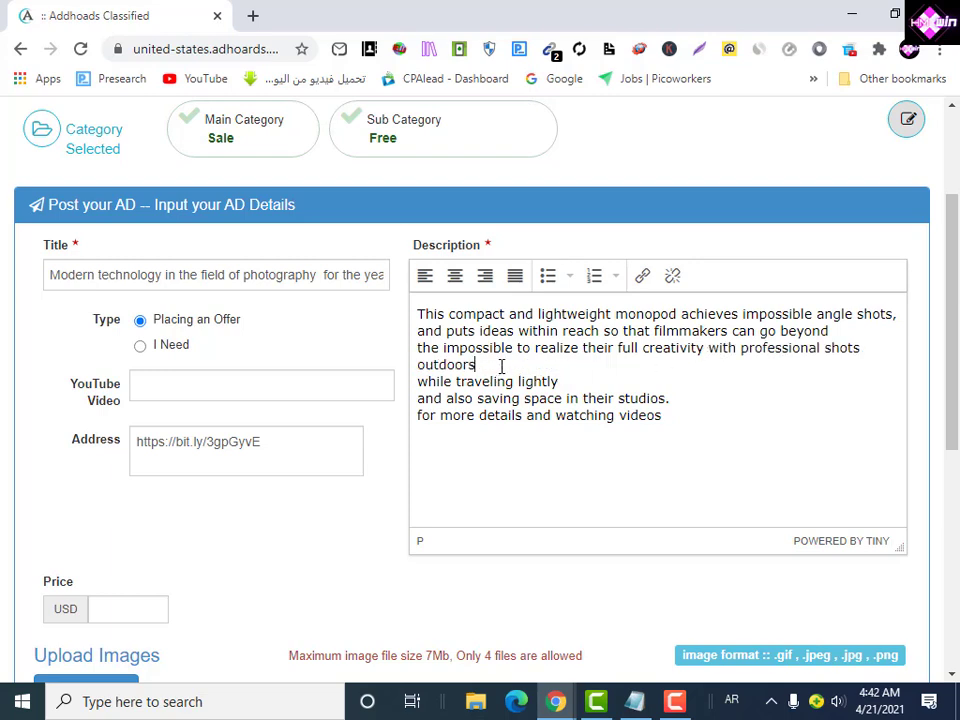
pyautogui.press('Delete')
pyautogui.click(651, 363)
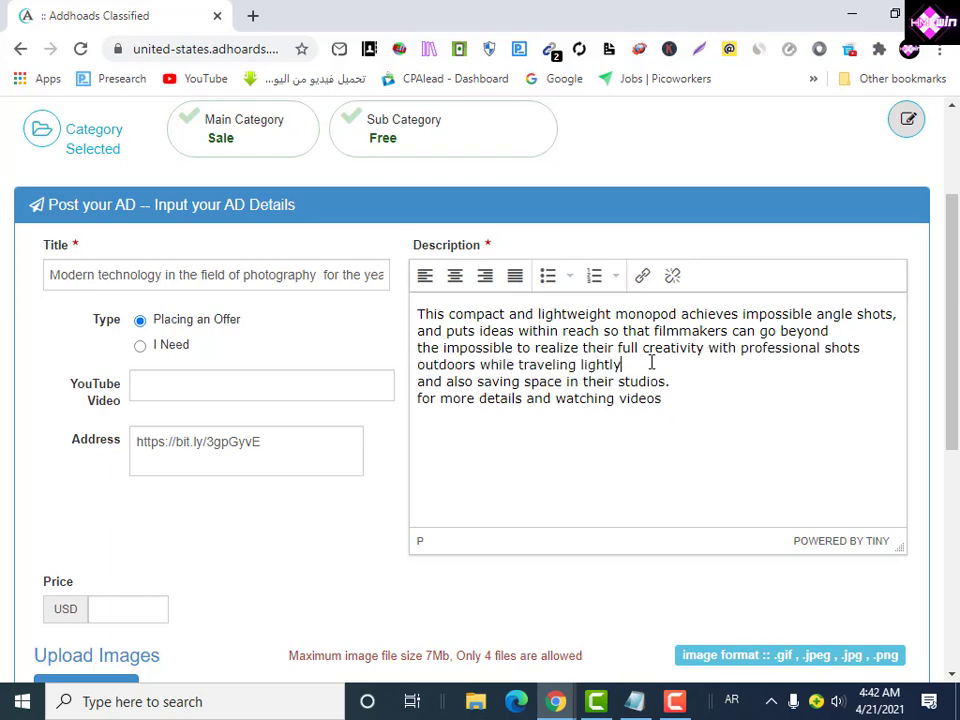
pyautogui.press('Delete')
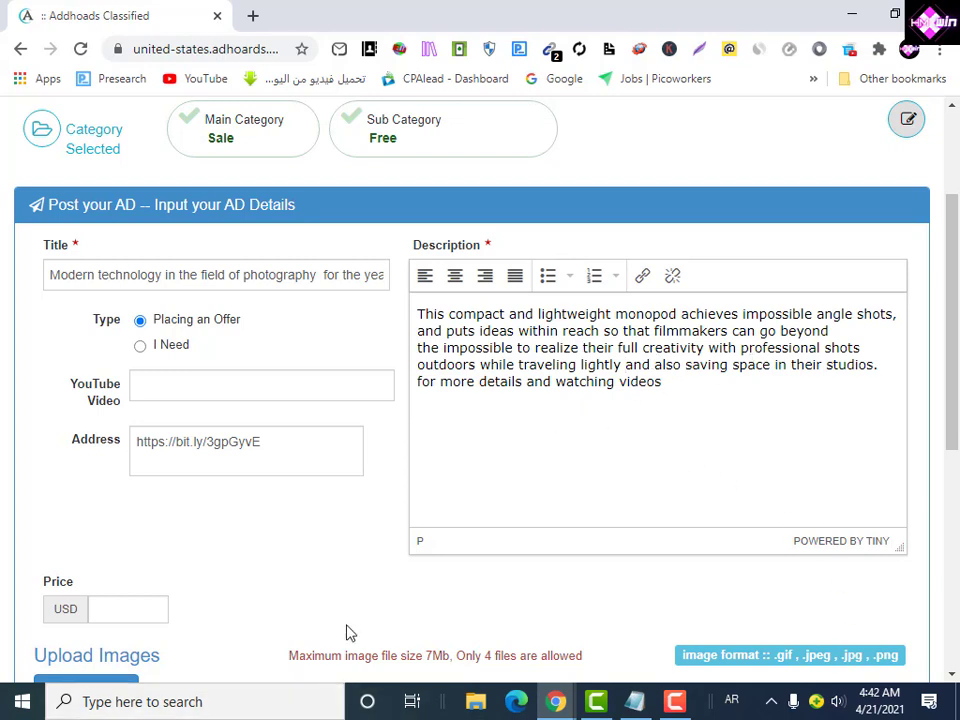
# Select the whole description text and justify it
pyautogui.tripleClick(437, 318)
pyautogui.moveTo(425, 316); pyautogui.dragTo(756, 448)
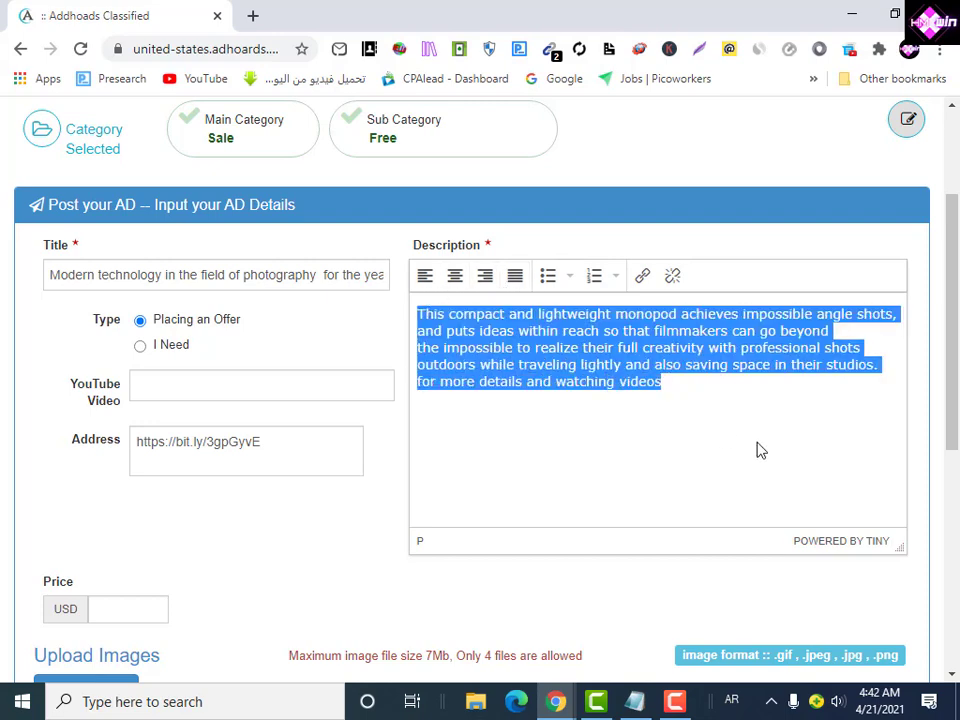
pyautogui.click(484, 284)
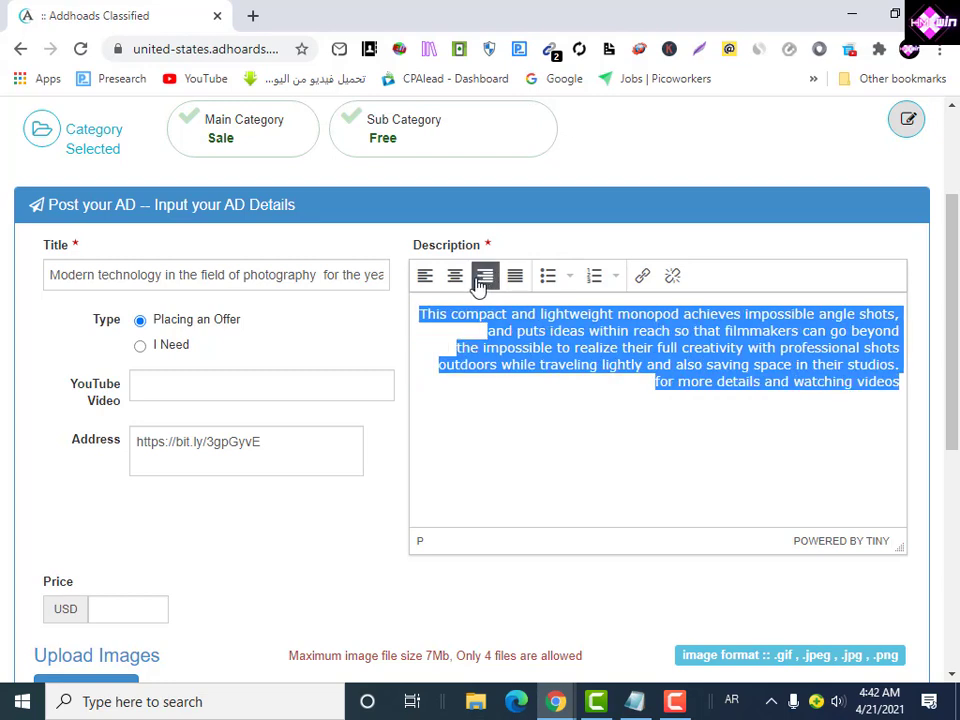
pyautogui.click(458, 280)
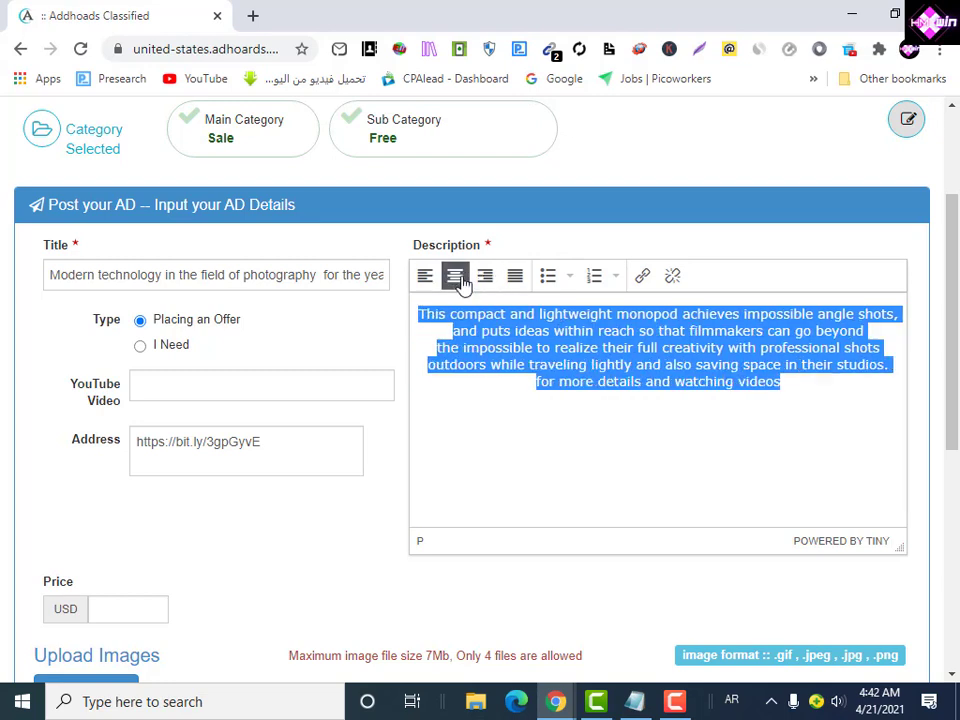
pyautogui.click(515, 276)
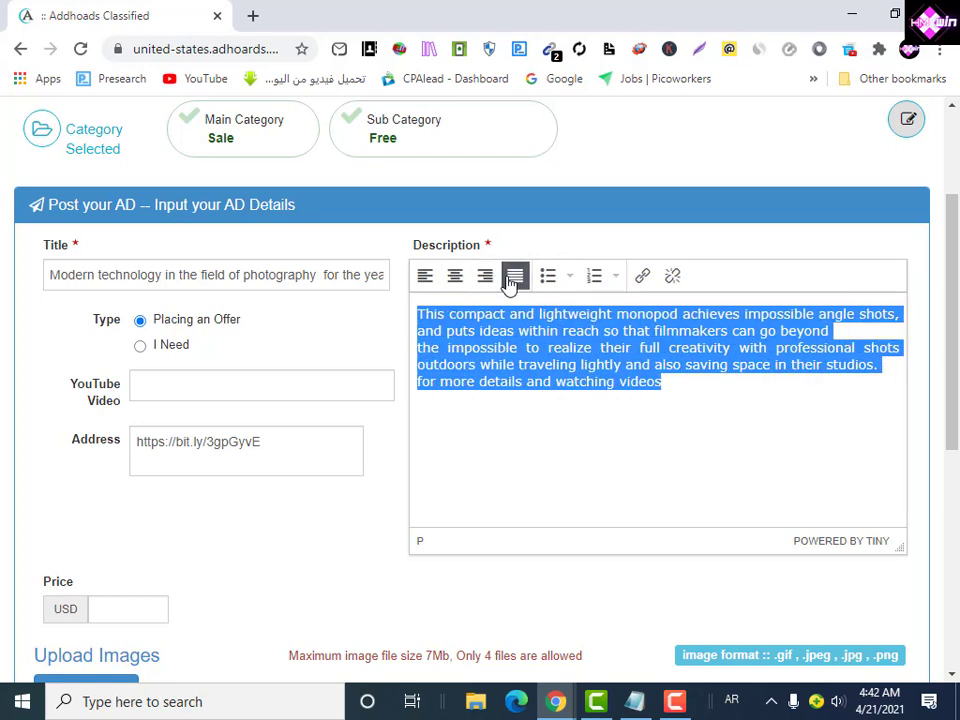
pyautogui.click(731, 456)
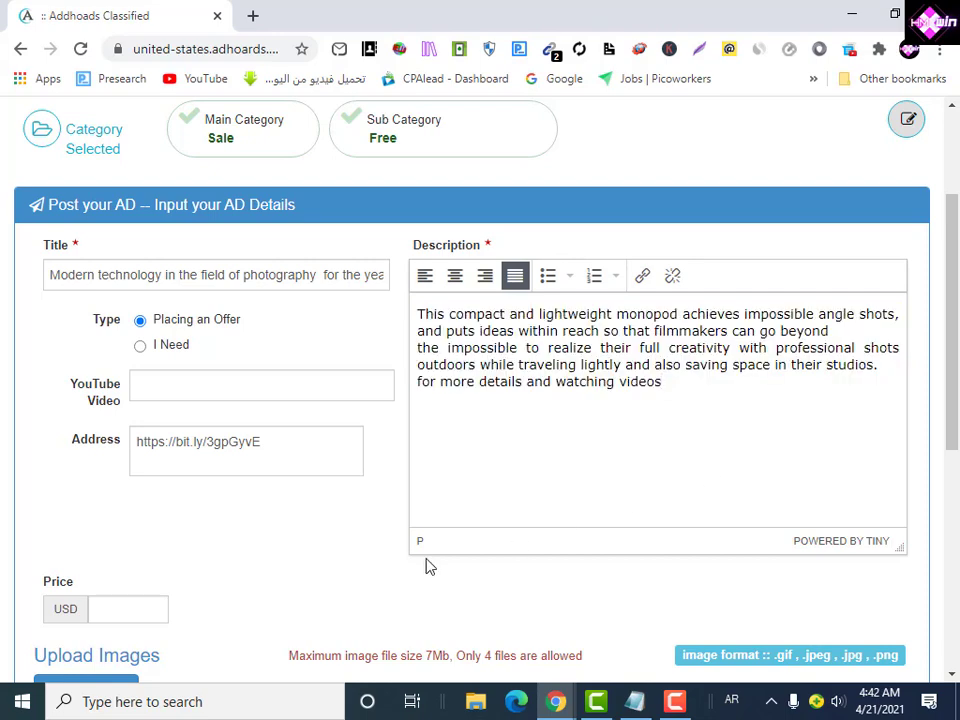
pyautogui.scroll(-2, 598, 474)
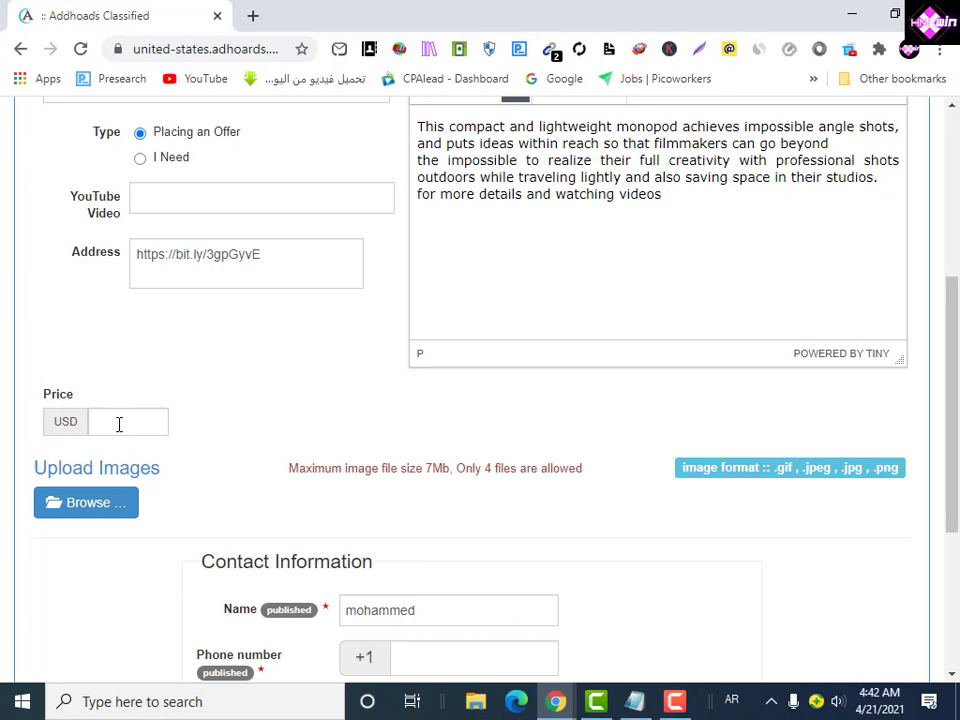
# Upload image 1.jpg to the ad
pyautogui.click(119, 424)
pyautogui.click(127, 508)
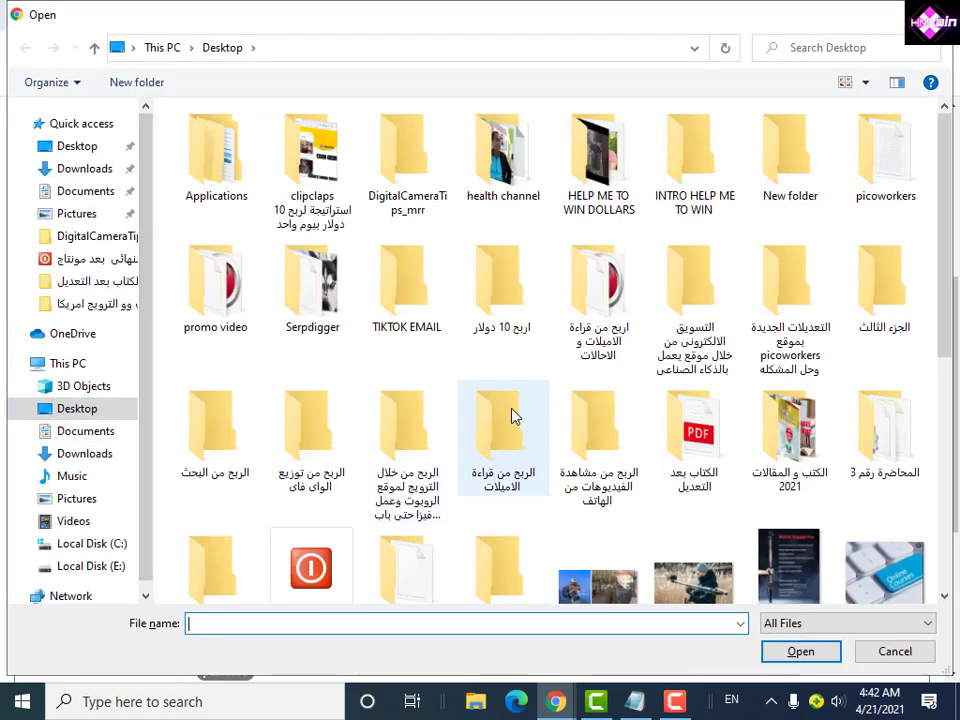
pyautogui.scroll(-5, 510, 415)
pyautogui.doubleClick(585, 150)
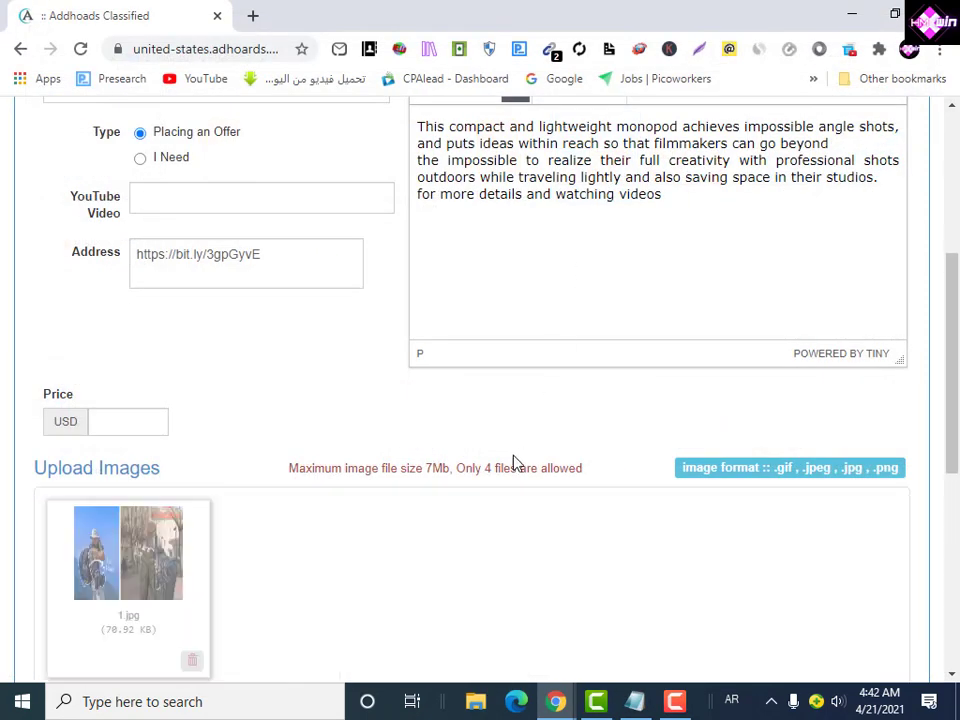
pyautogui.scroll(-2, 493, 474)
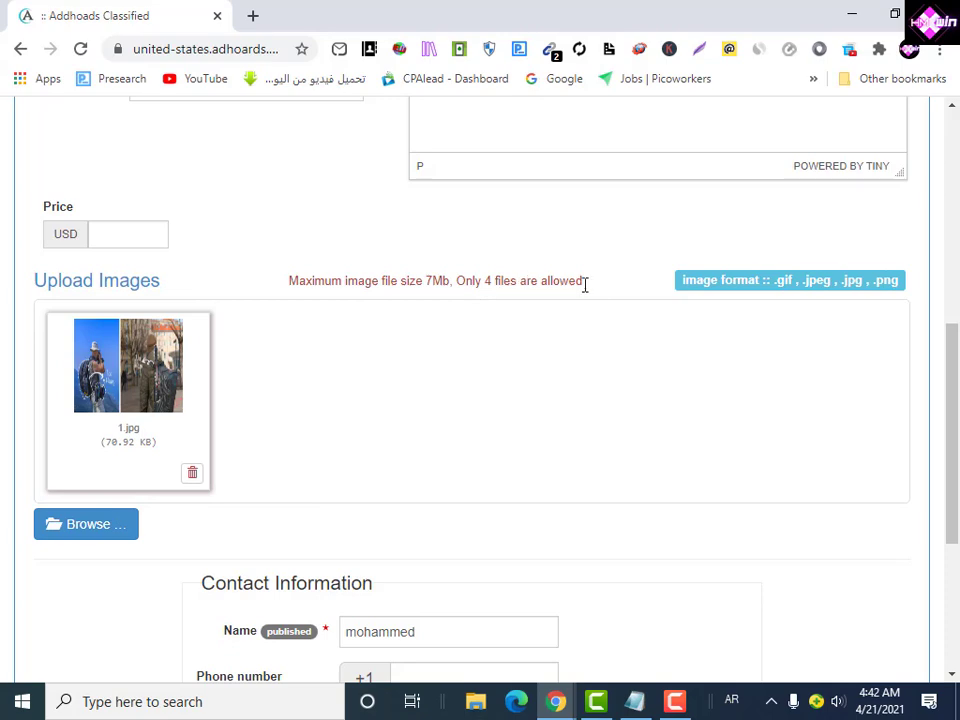
# Try uploading 2.jpg, then cancel and remove the failed upload
pyautogui.click(129, 527)
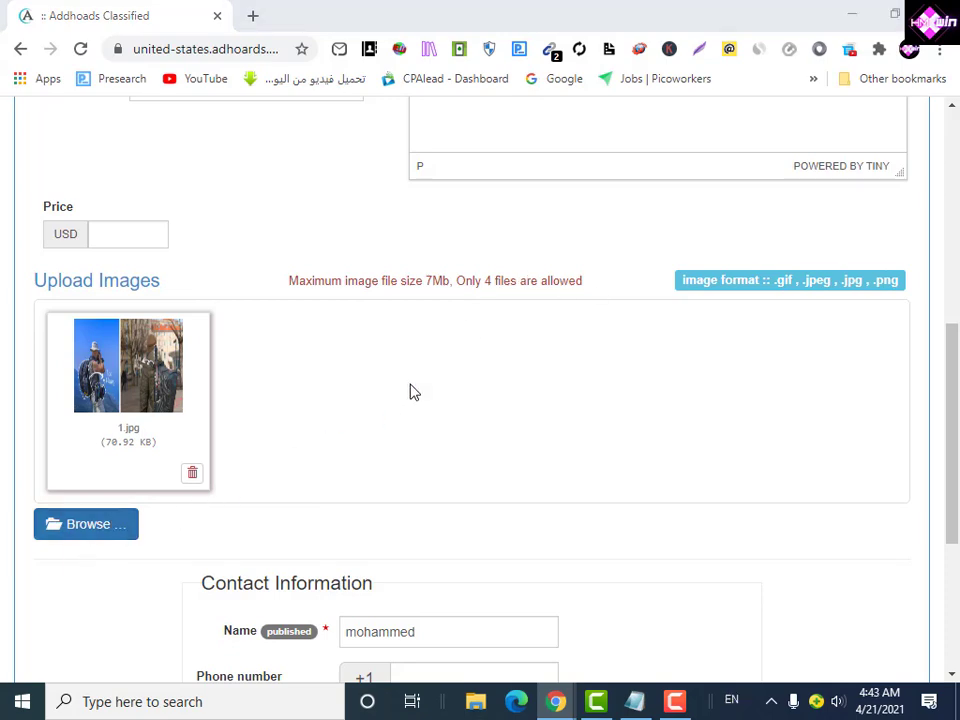
pyautogui.scroll(-2, 549, 506)
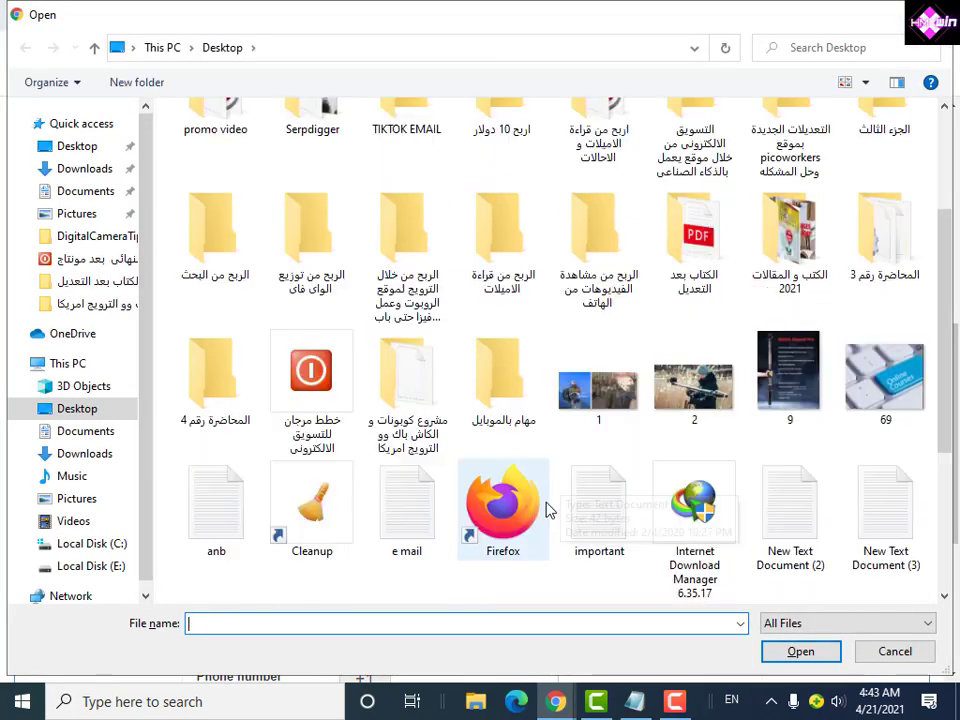
pyautogui.doubleClick(690, 395)
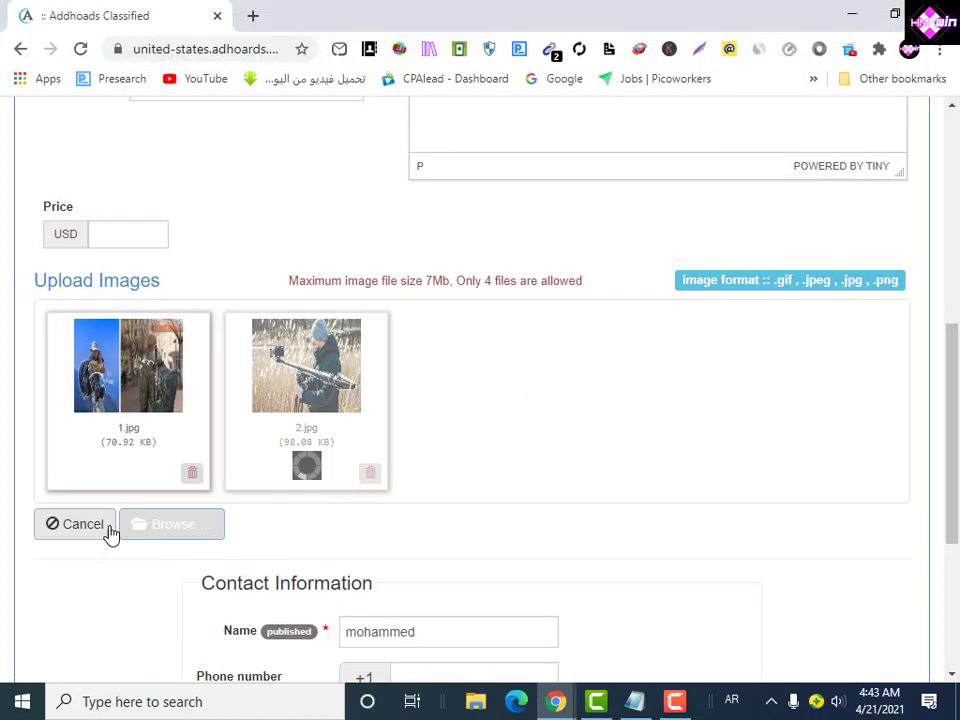
pyautogui.click(88, 530)
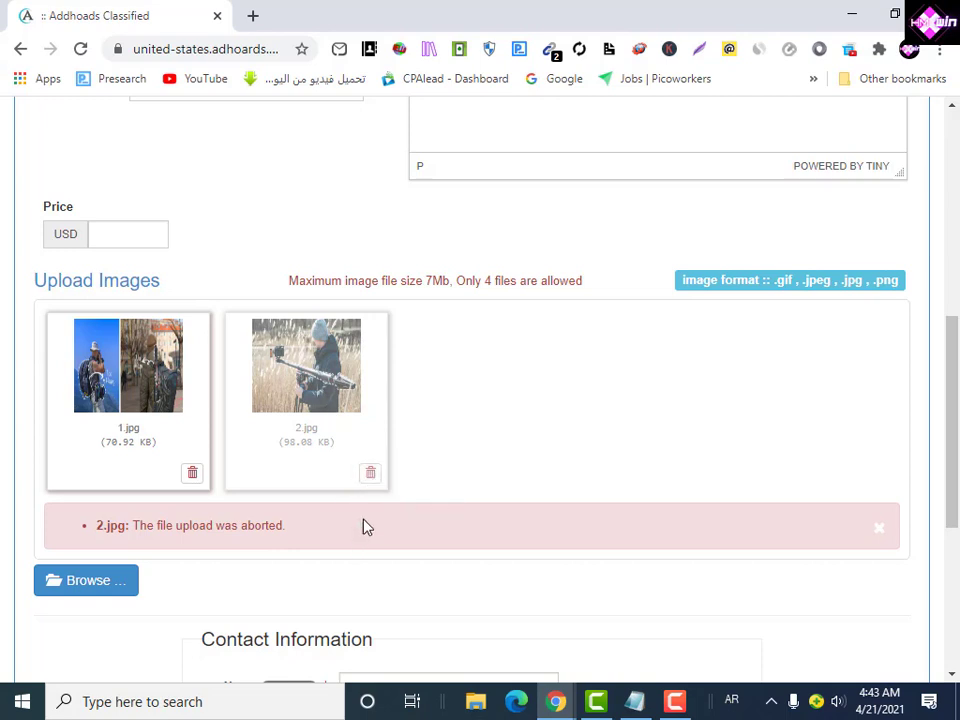
pyautogui.click(370, 474)
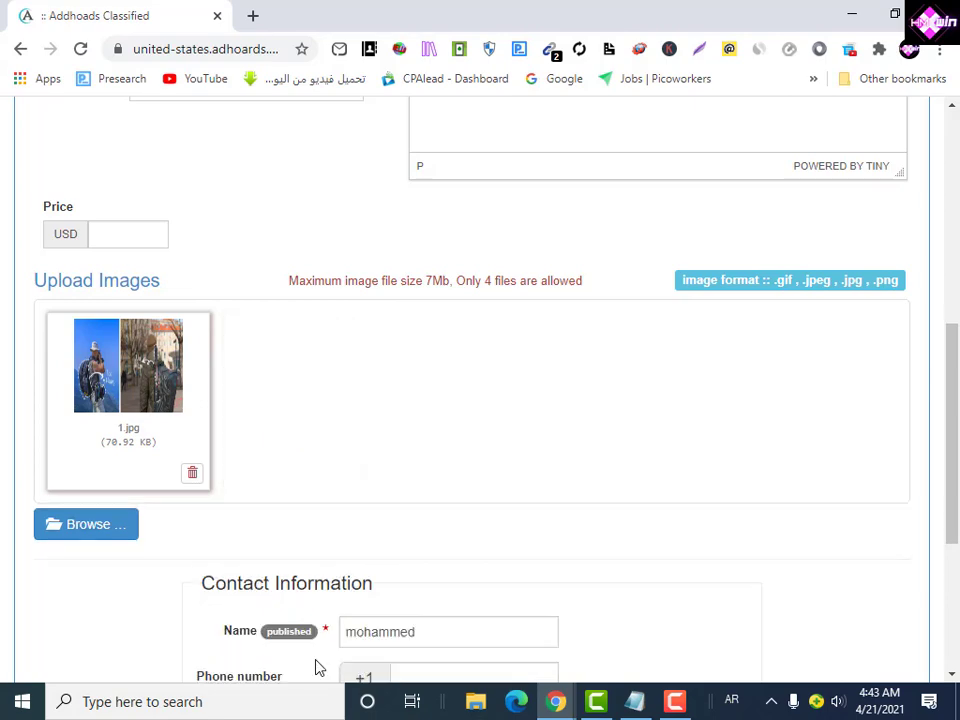
# Upload the monopod image 9.jpg alongside 1.jpg
pyautogui.click(93, 533)
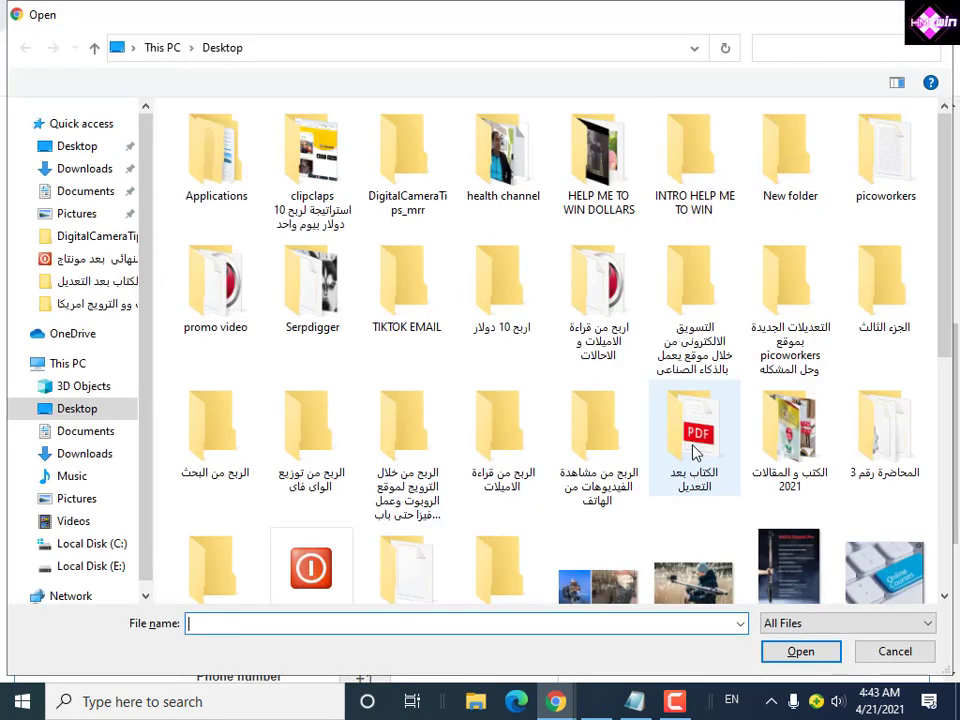
pyautogui.click(786, 568)
pyautogui.doubleClick(786, 568)
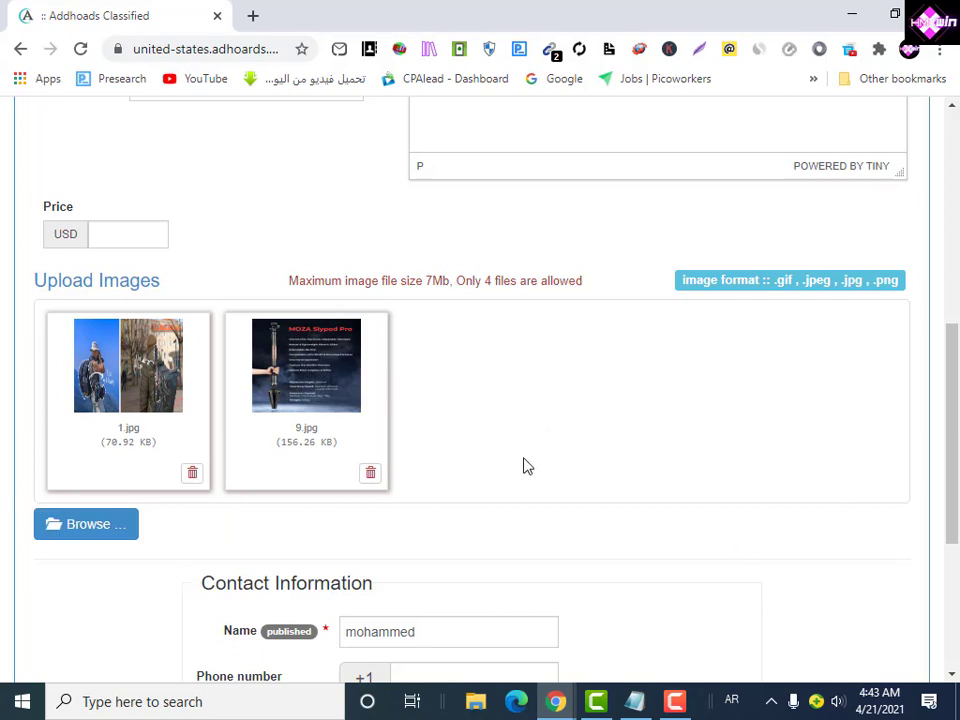
pyautogui.scroll(2, 522, 463)
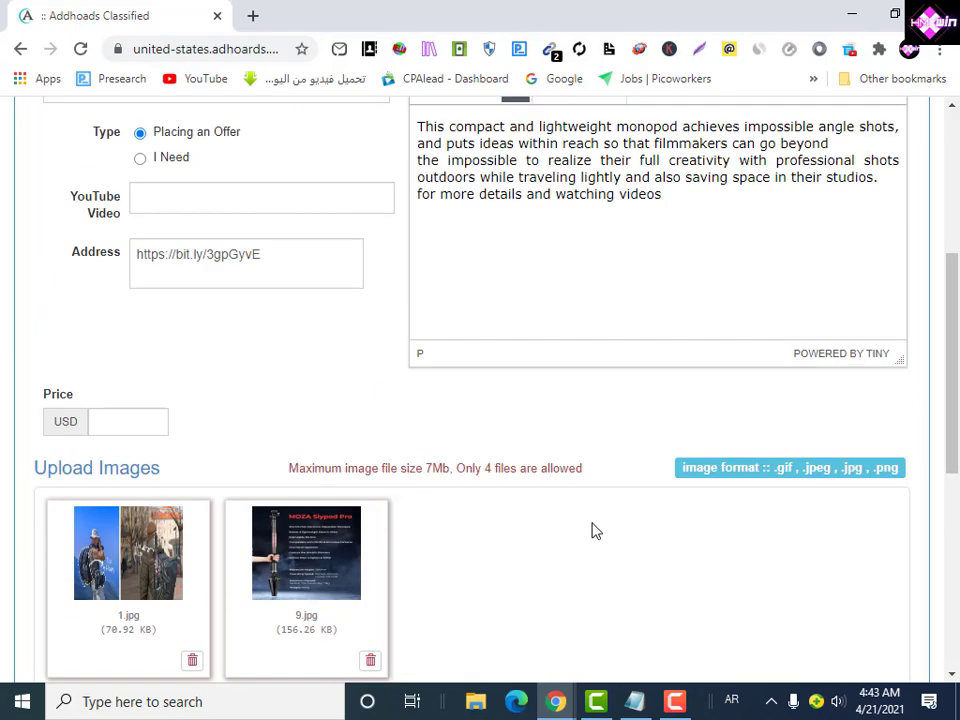
pyautogui.scroll(-2, 596, 531)
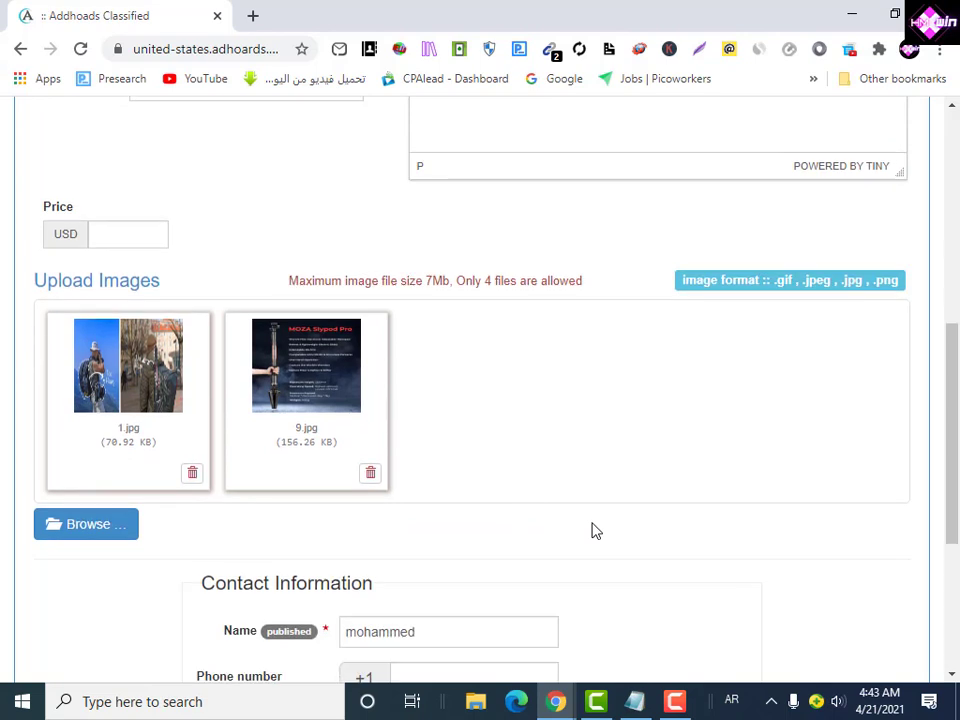
pyautogui.scroll(-2, 596, 531)
# Fill the contact name and phone number from a saved autofill entry
pyautogui.click(400, 488)
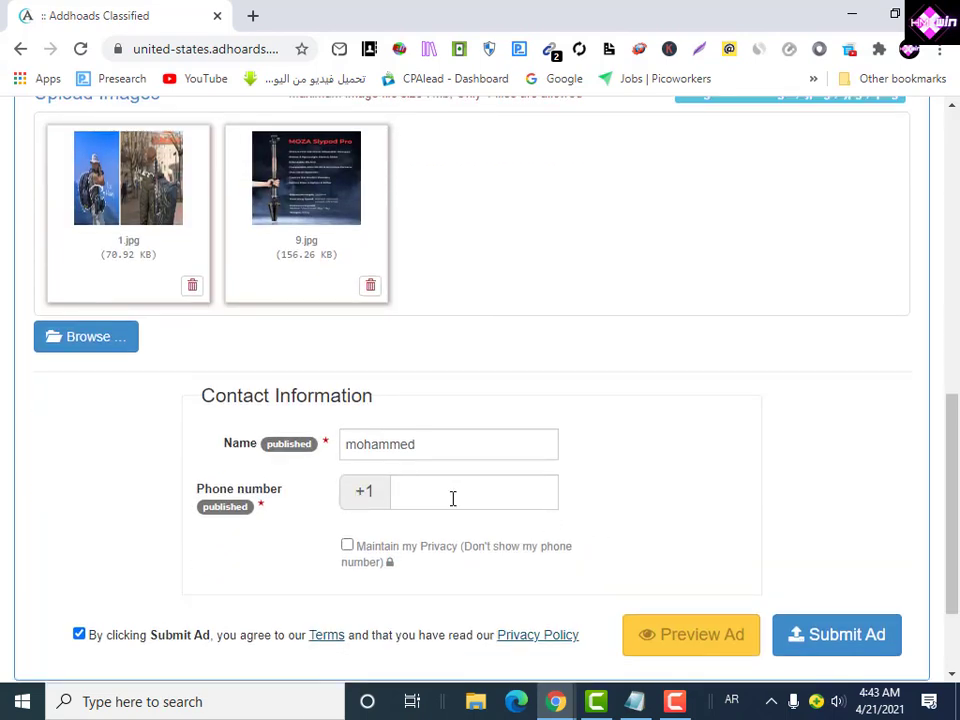
pyautogui.click(454, 493)
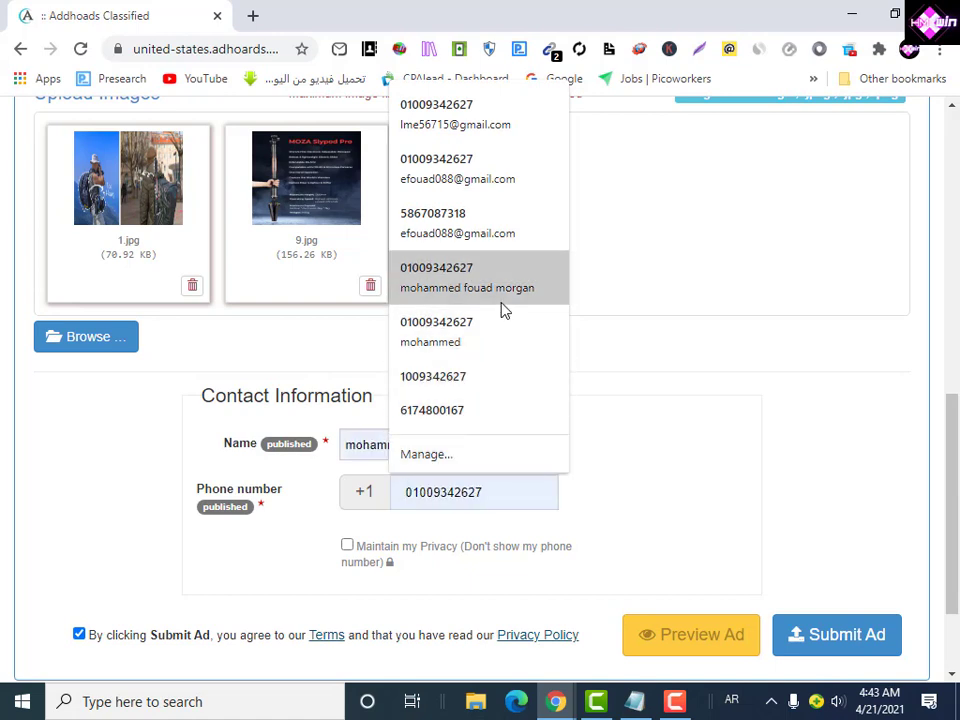
pyautogui.click(508, 226)
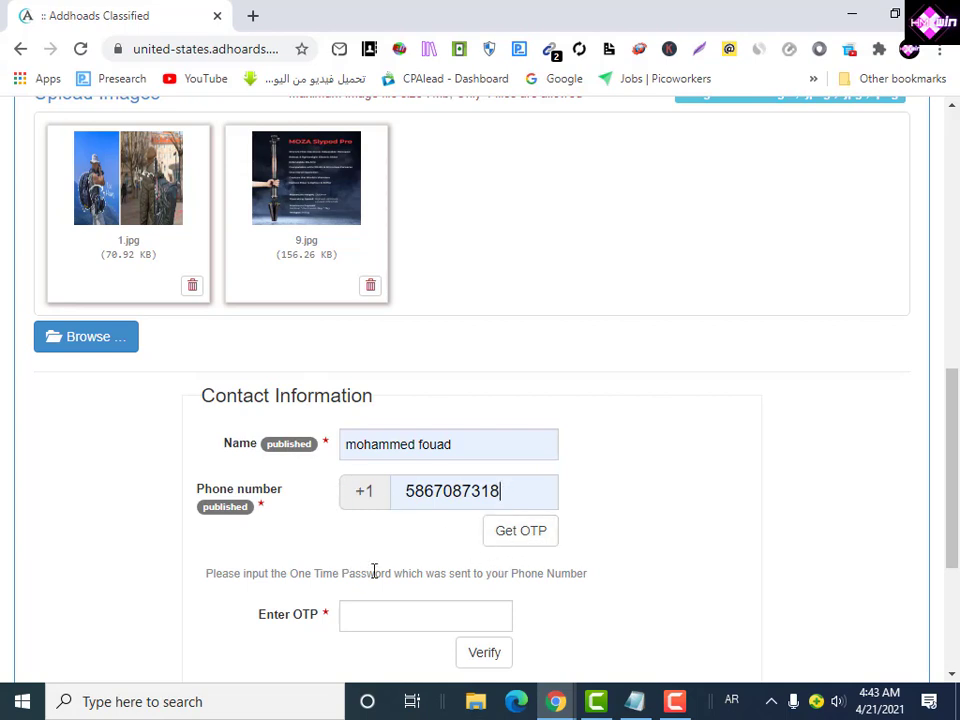
pyautogui.scroll(8, 647, 562)
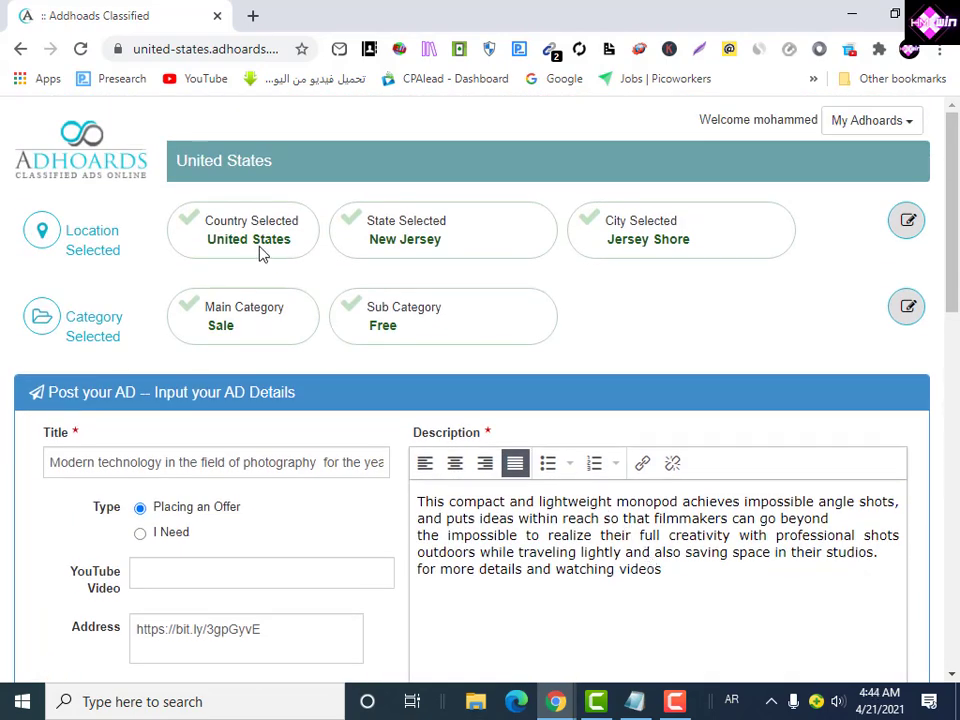
pyautogui.scroll(-5, 426, 555)
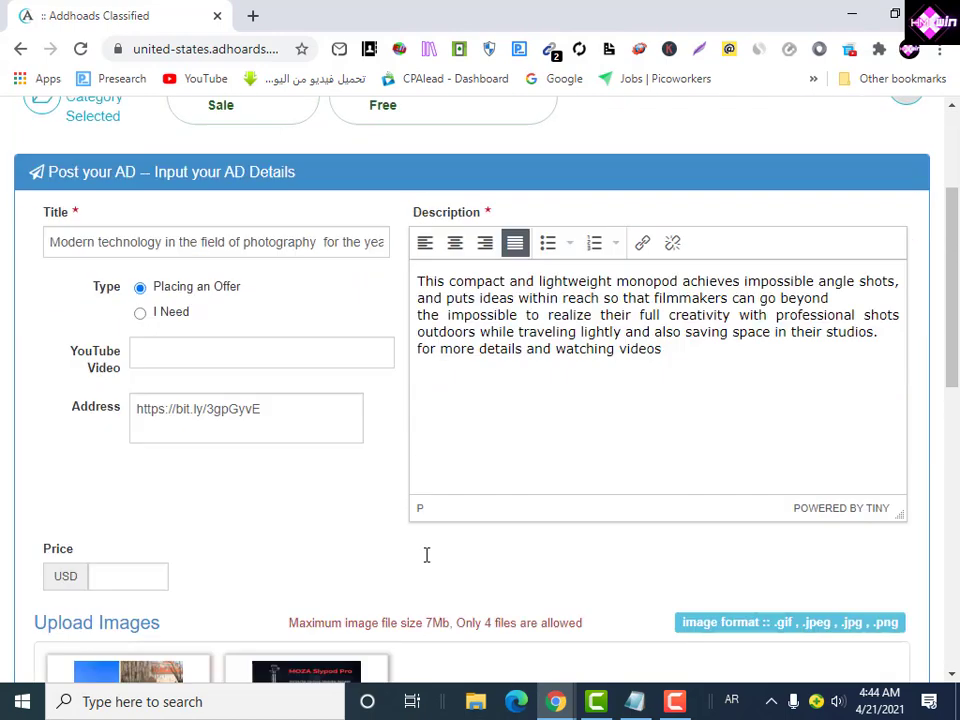
pyautogui.scroll(-4, 426, 555)
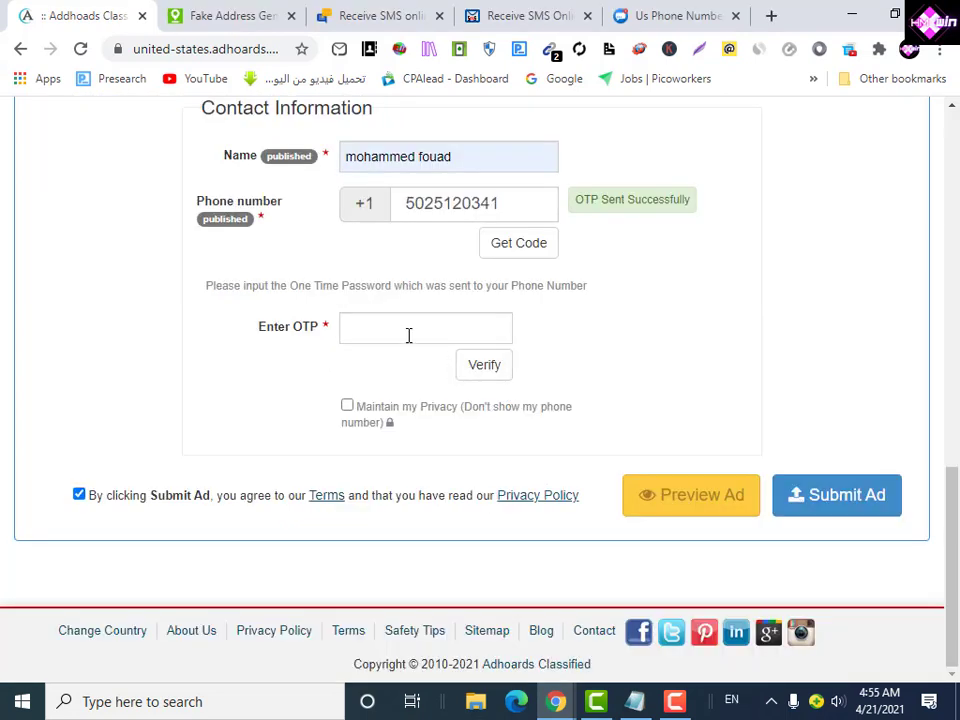
# Replace the phone with the free US receivesms number, request the code, and view its inbox
pyautogui.moveTo(495, 206); pyautogui.dragTo(400, 200)
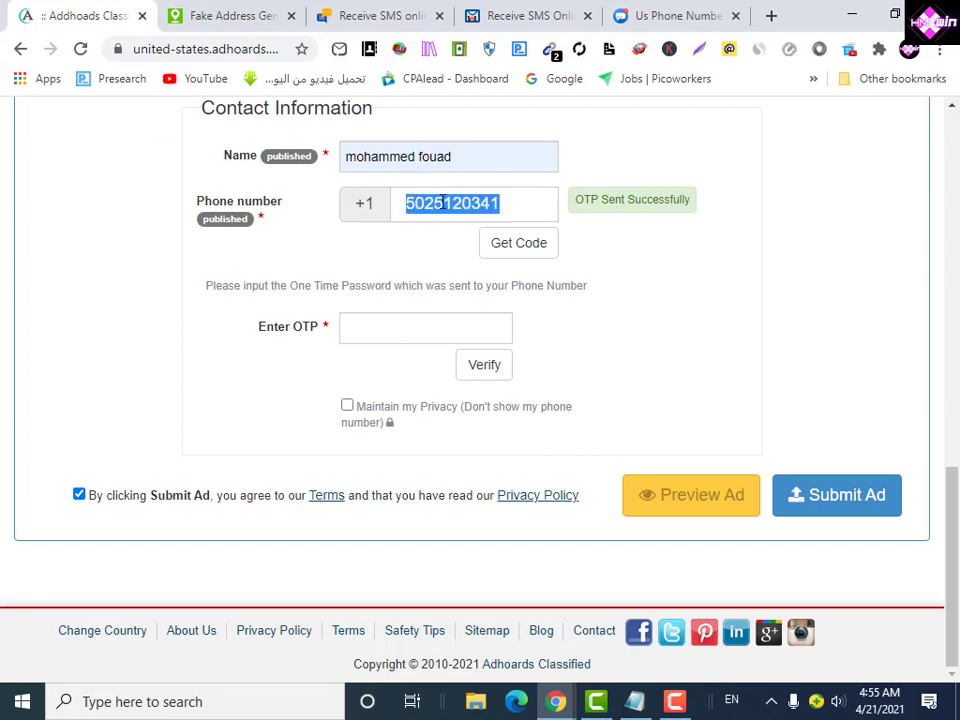
pyautogui.rightClick(443, 208)
pyautogui.click(482, 313)
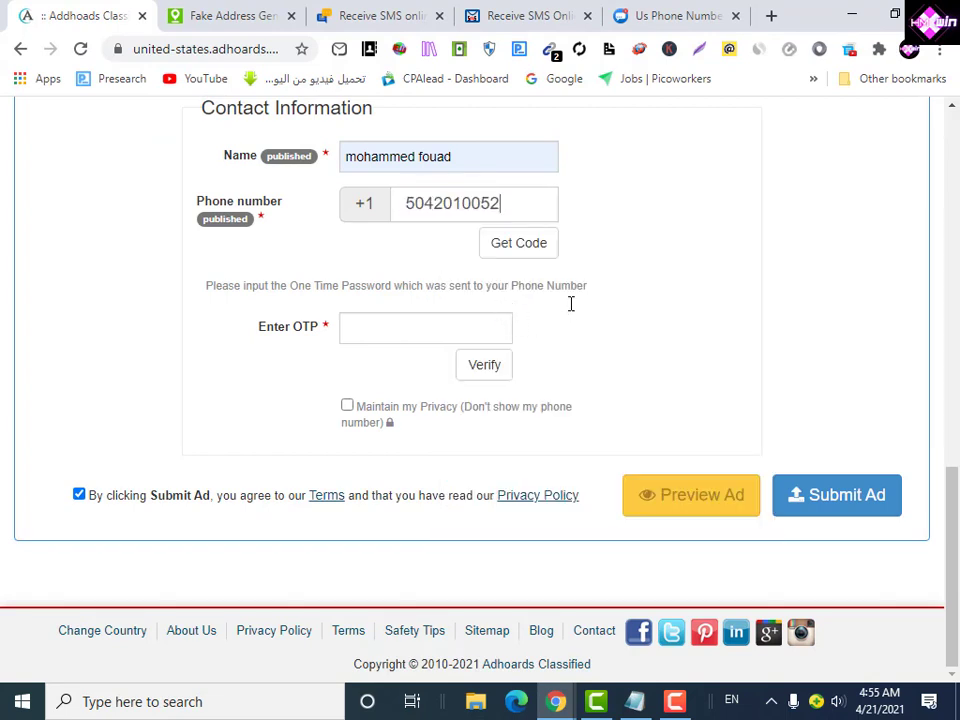
pyautogui.click(530, 243)
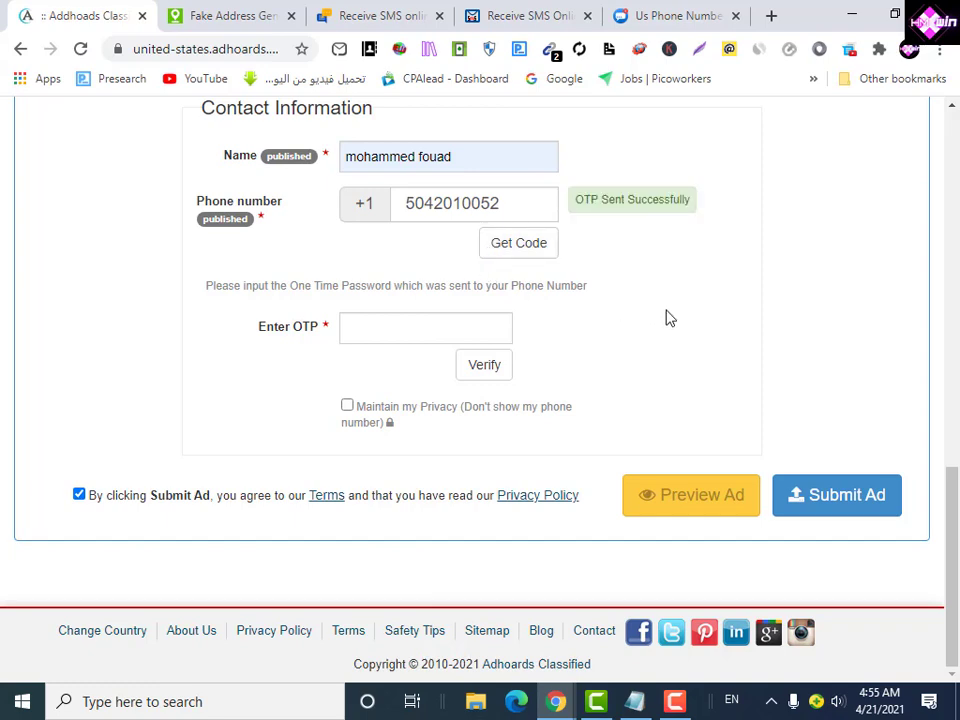
pyautogui.click(634, 25)
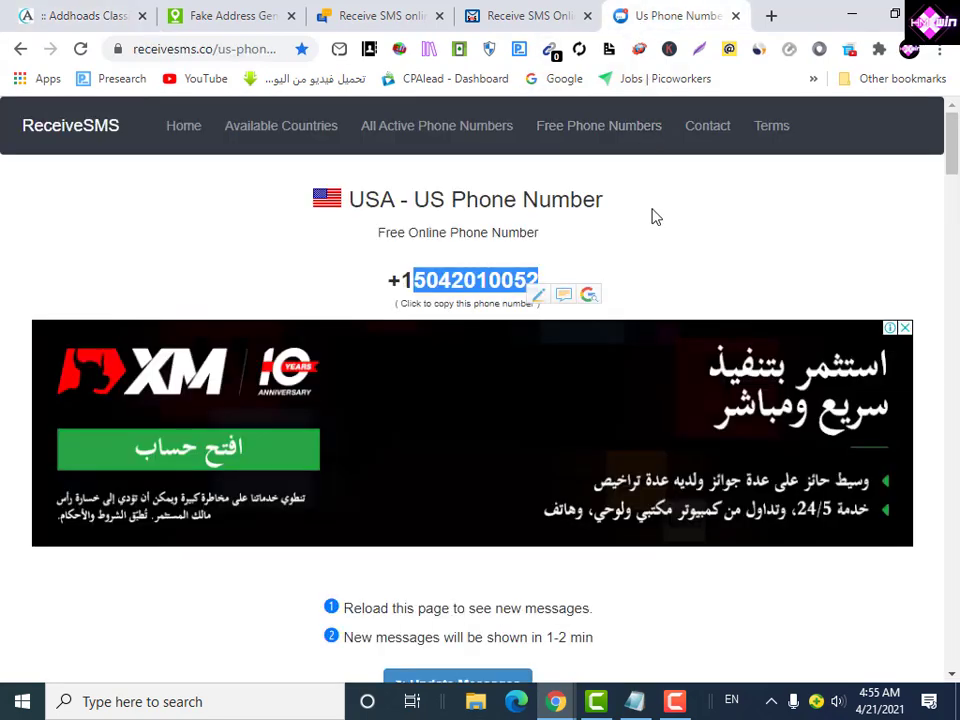
# Refresh the ReceiveSMS inbox until the Adhoards verification code arrives, then return to the Adhoards tab
pyautogui.scroll(-2, 615, 579)
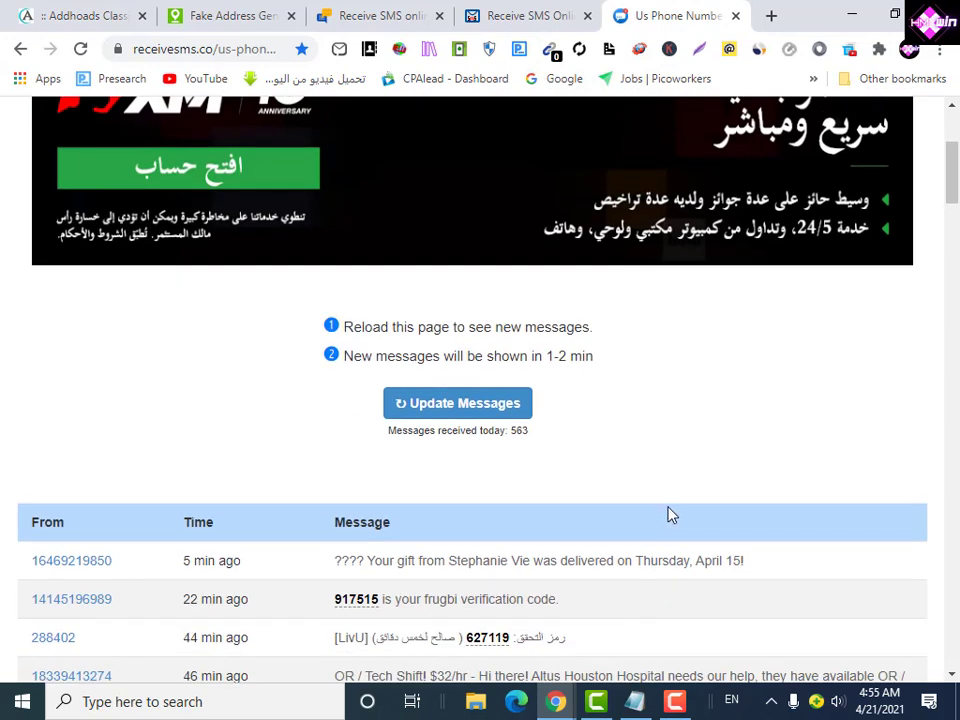
pyautogui.click(490, 403)
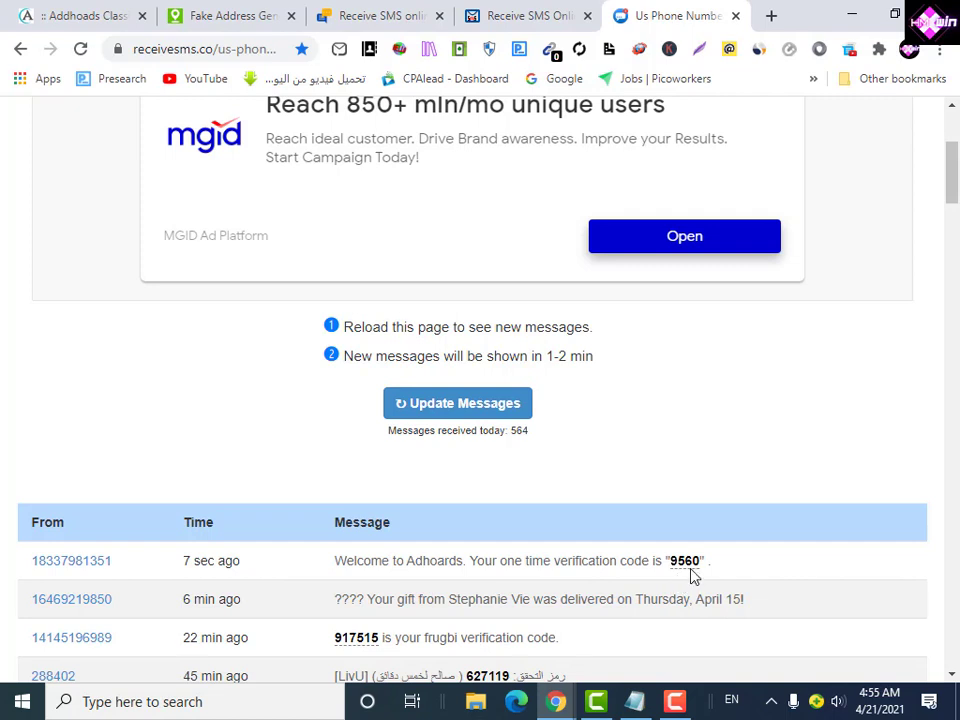
pyautogui.click(86, 17)
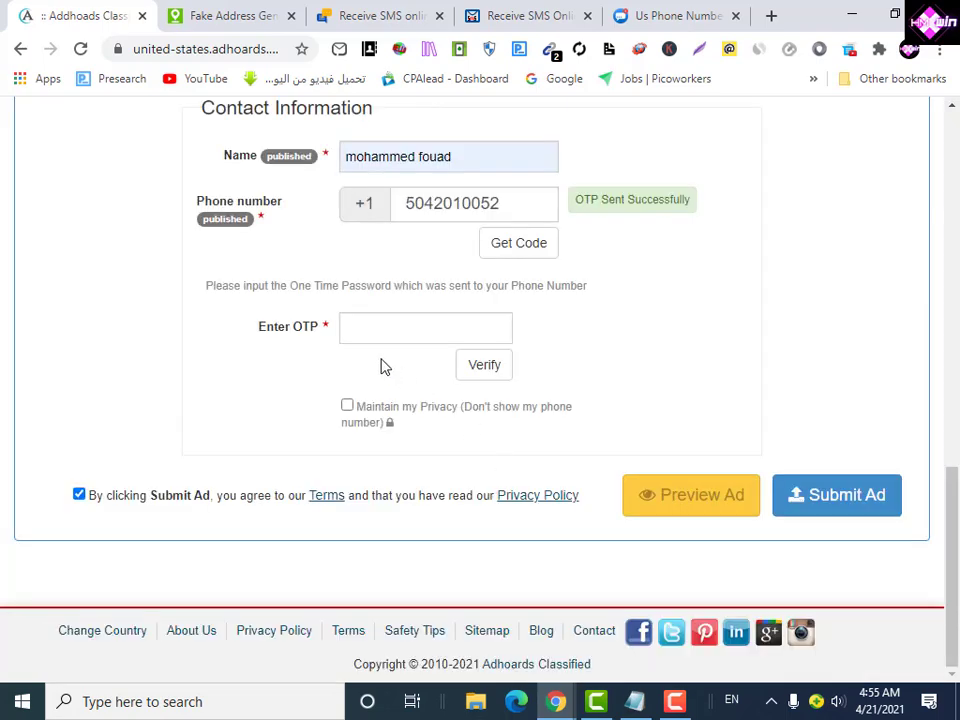
# Enter and verify the received one-time code, tick Maintain my Privacy, and submit the Adhoards ad
pyautogui.click(373, 329)
pyautogui.click(488, 371)
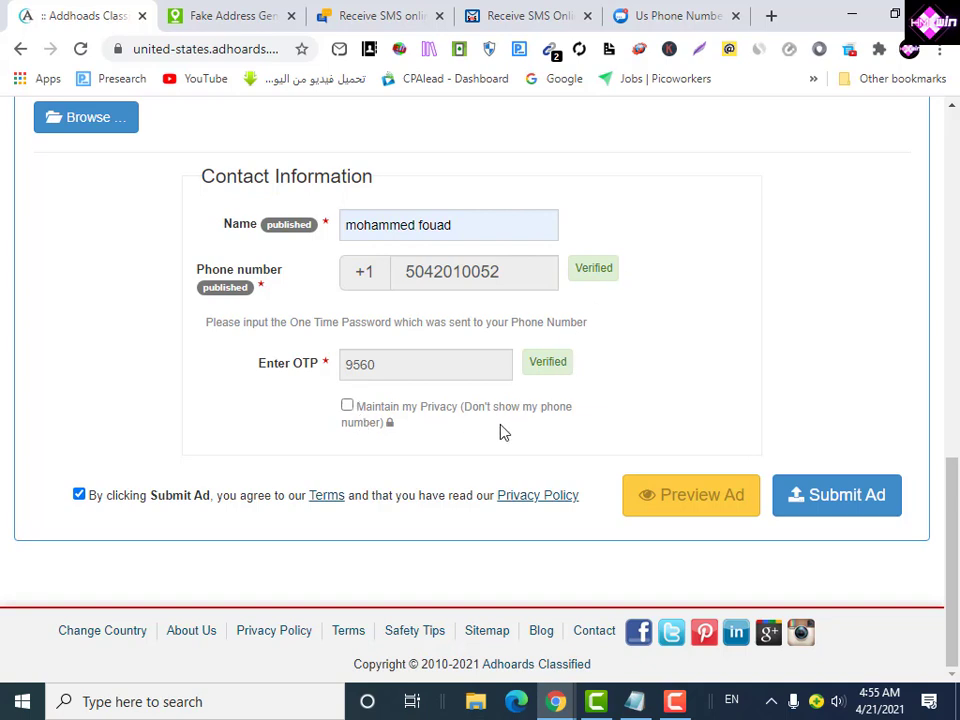
pyautogui.click(350, 410)
pyautogui.click(855, 509)
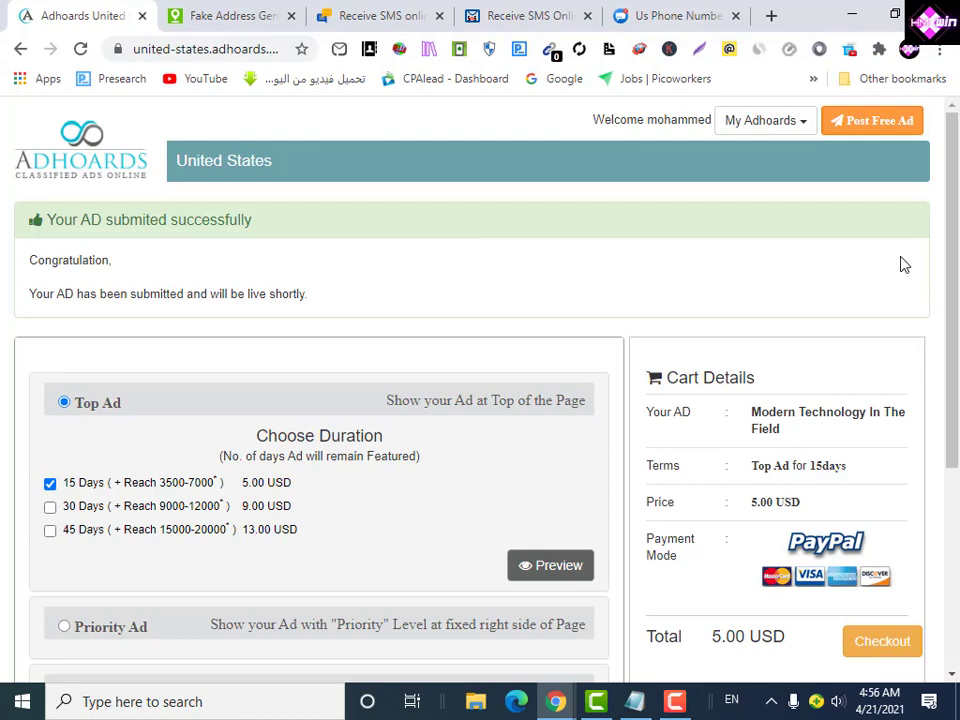
# Return to the ReceiveSMS free US number page and zoom it to 110%
pyautogui.click(670, 15)
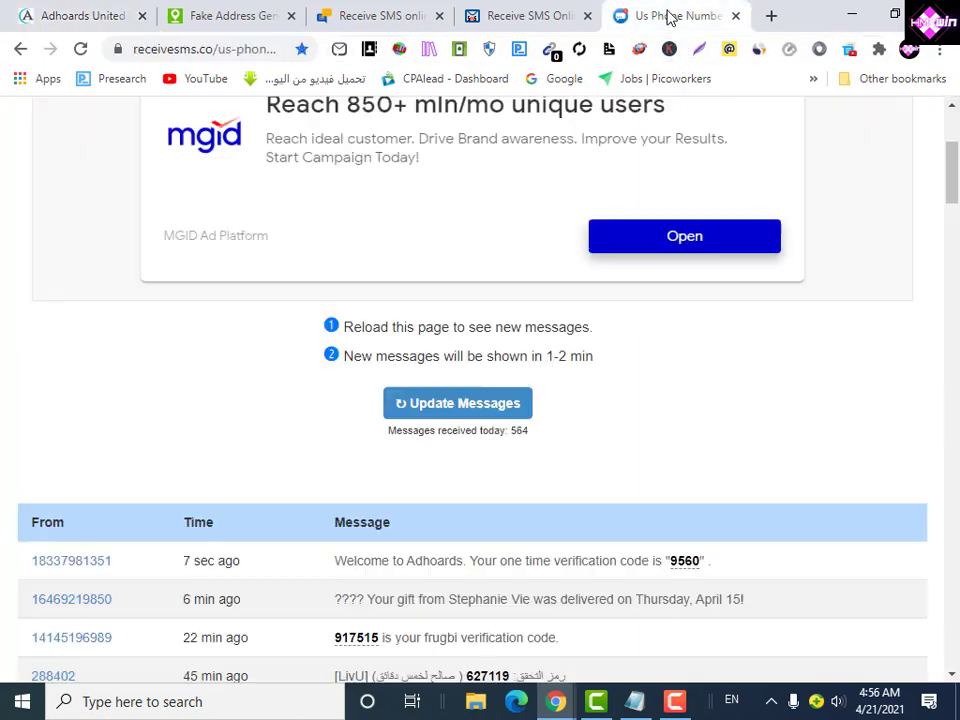
pyautogui.scroll(2, 466, 224)
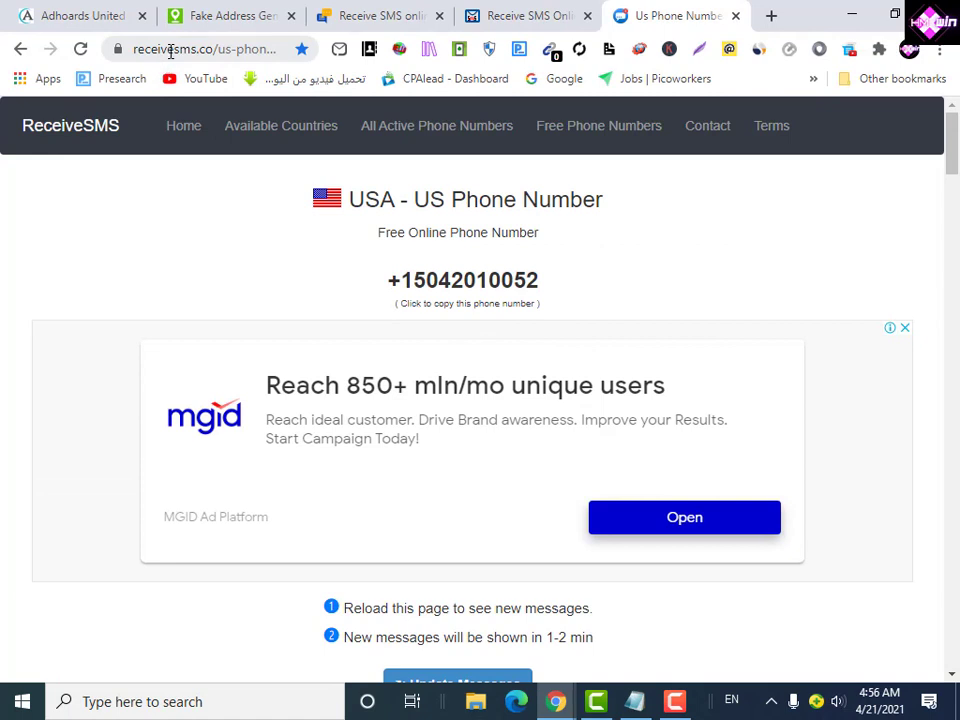
pyautogui.click(936, 52)
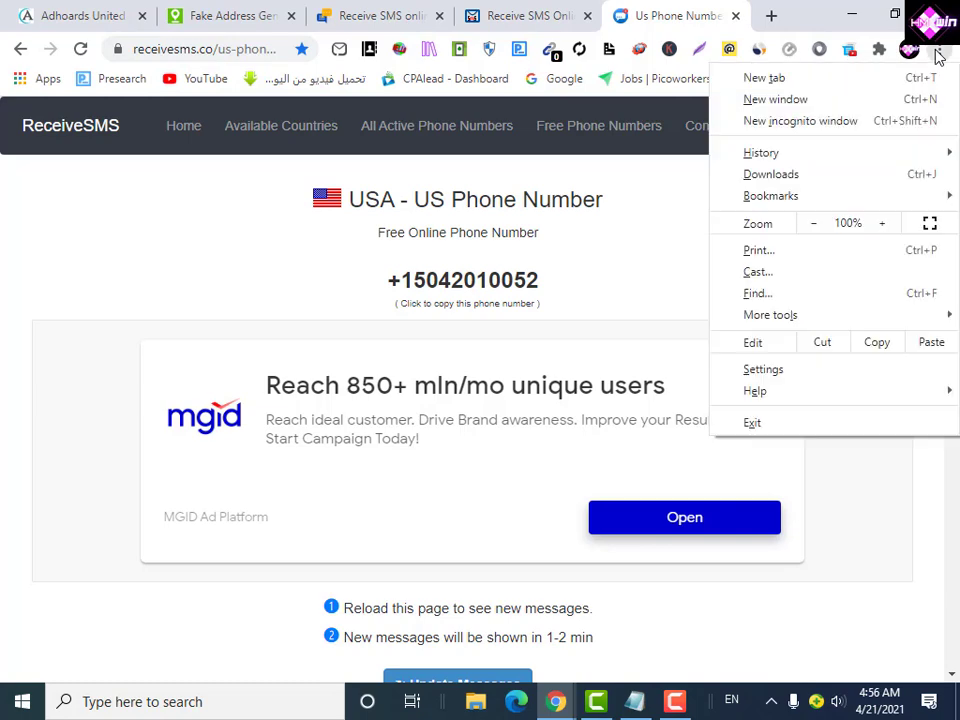
pyautogui.click(882, 224)
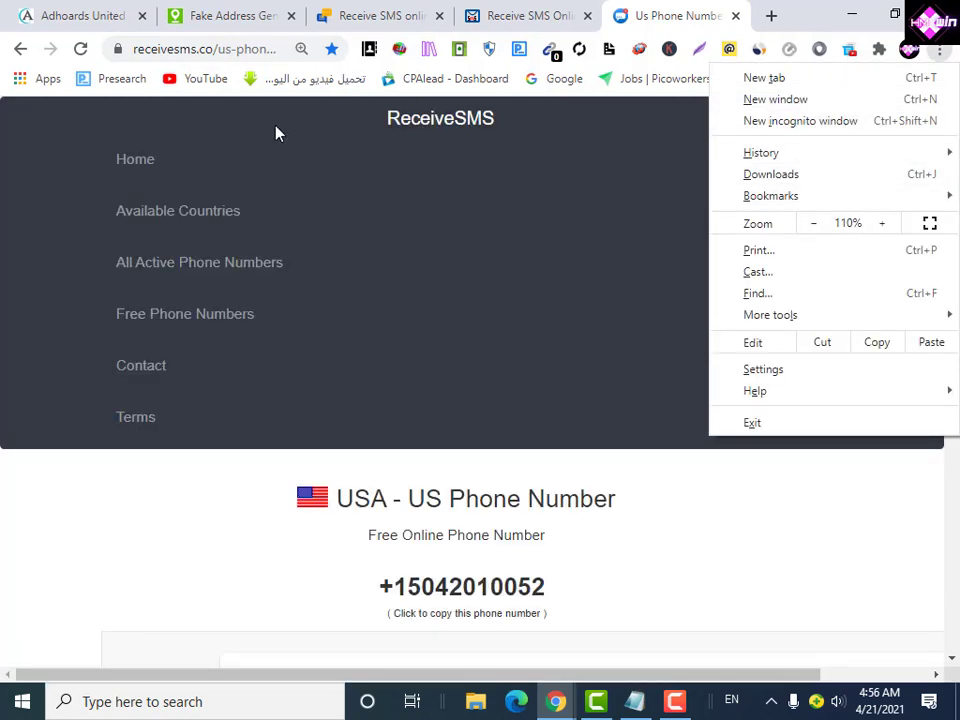
# Cut the ReceiveSMS page's web address to the clipboard for the Notepad notes
pyautogui.click(236, 52)
pyautogui.click(236, 52)
pyautogui.rightClick(236, 52)
pyautogui.click(300, 157)
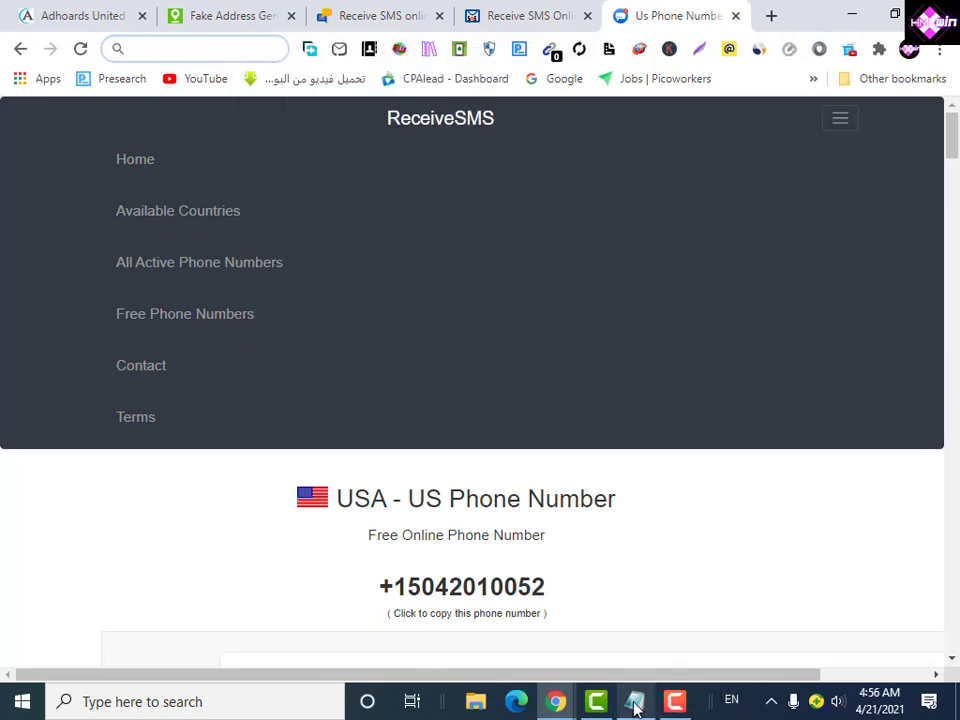
pyautogui.click(636, 704)
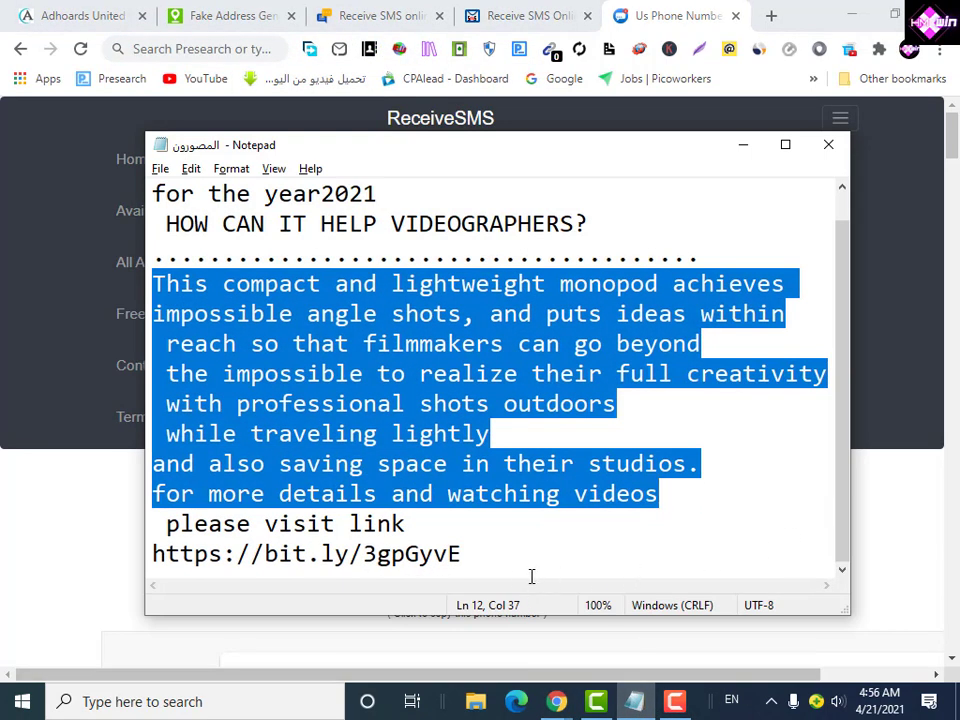
pyautogui.click(493, 566)
pyautogui.press('Return')
pyautogui.press('Return')
pyautogui.press('Return')
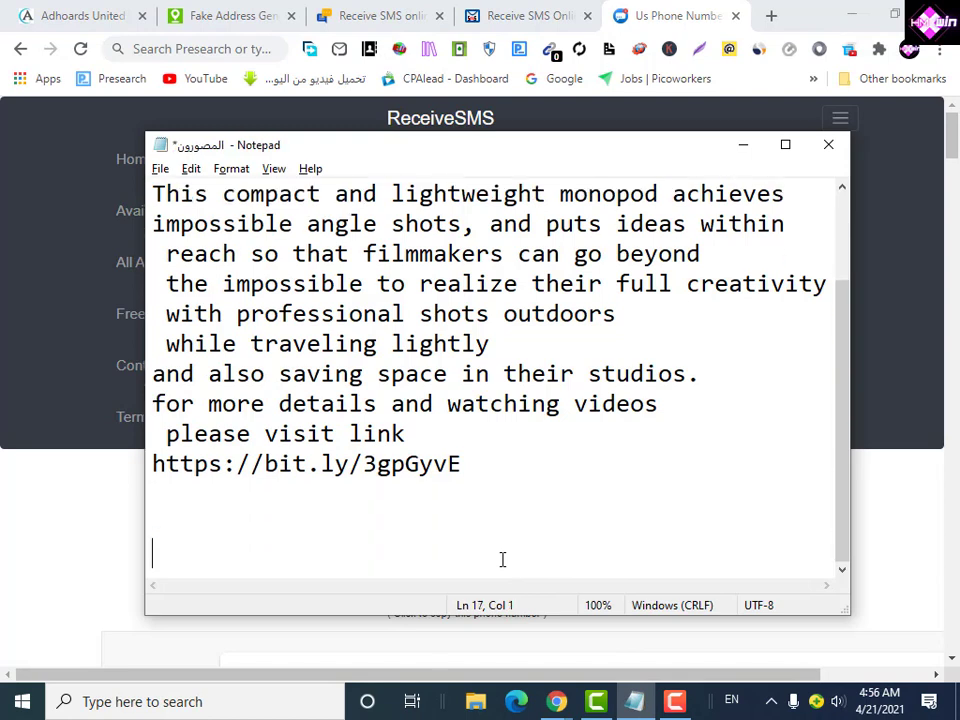
pyautogui.rightClick(286, 560)
pyautogui.click(333, 354)
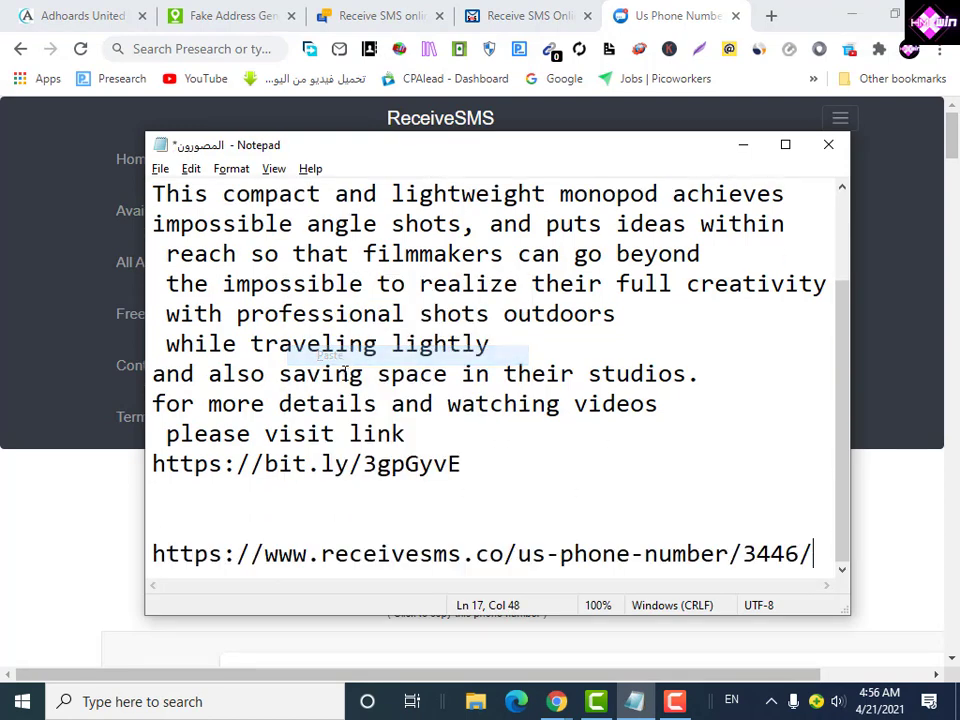
pyautogui.click(785, 144)
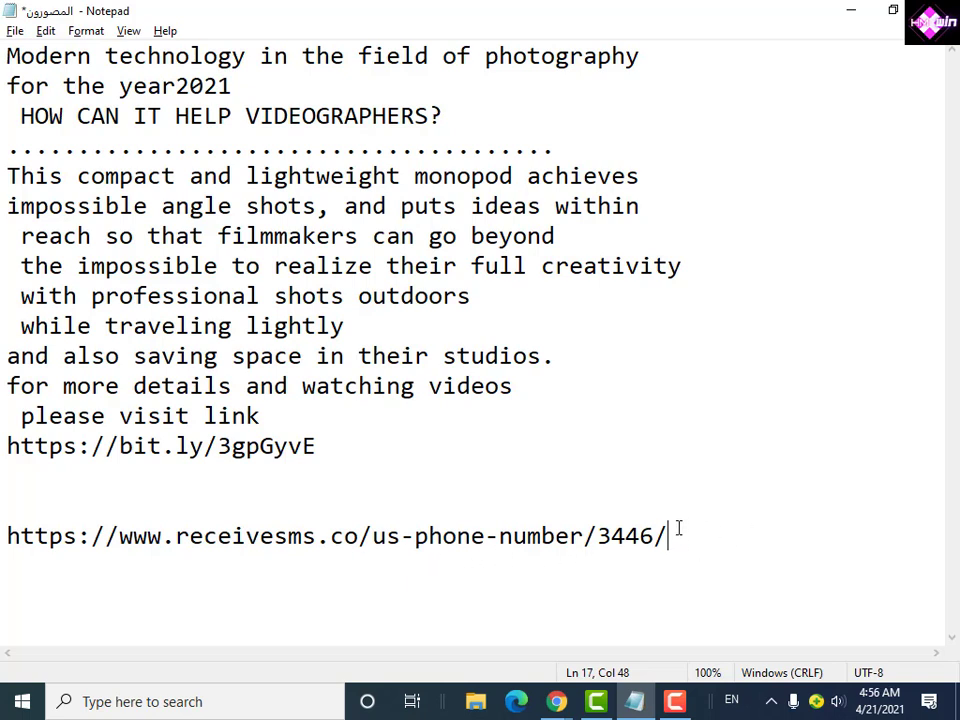
pyautogui.click(893, 10)
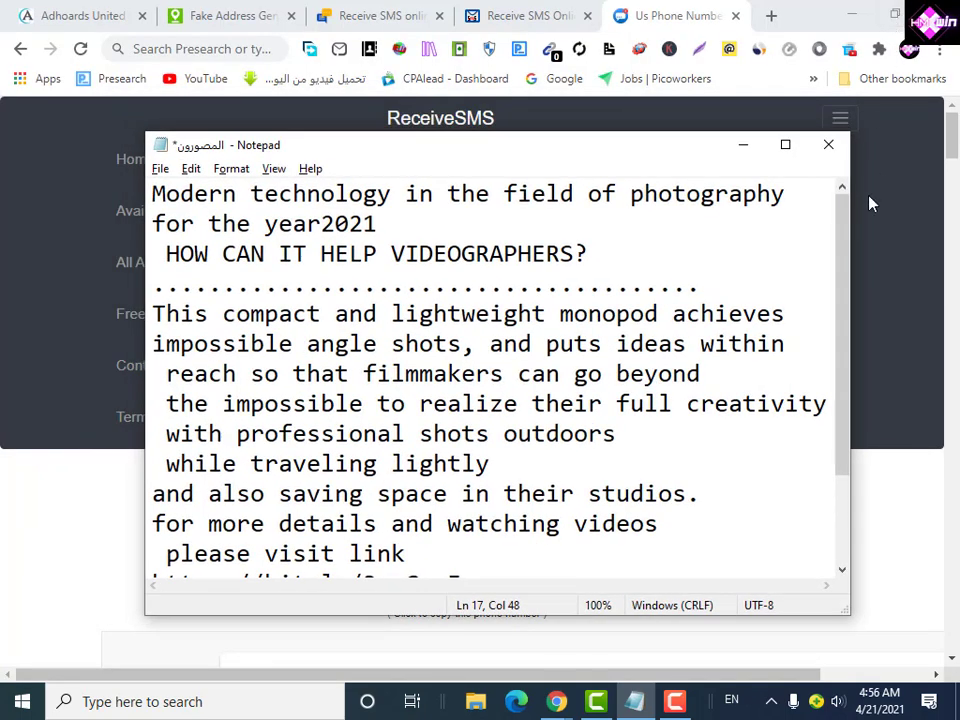
pyautogui.click(742, 146)
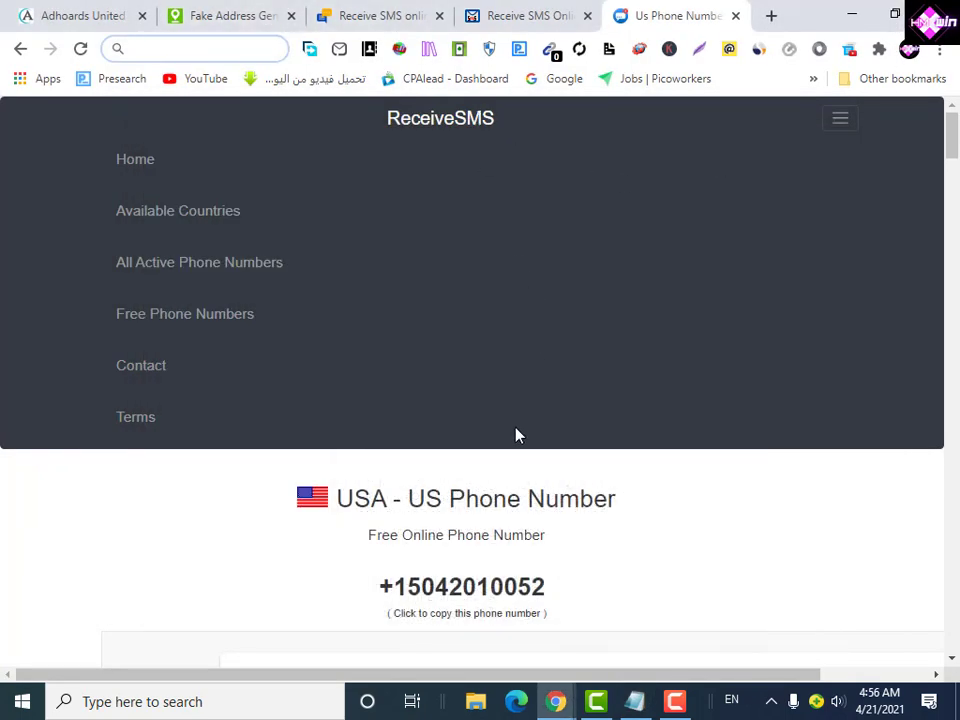
# Scroll the Hot Free List home page to its For Sale, Jobs, Vehicles and Real Estate categories
pyautogui.scroll(-1, 519, 503)
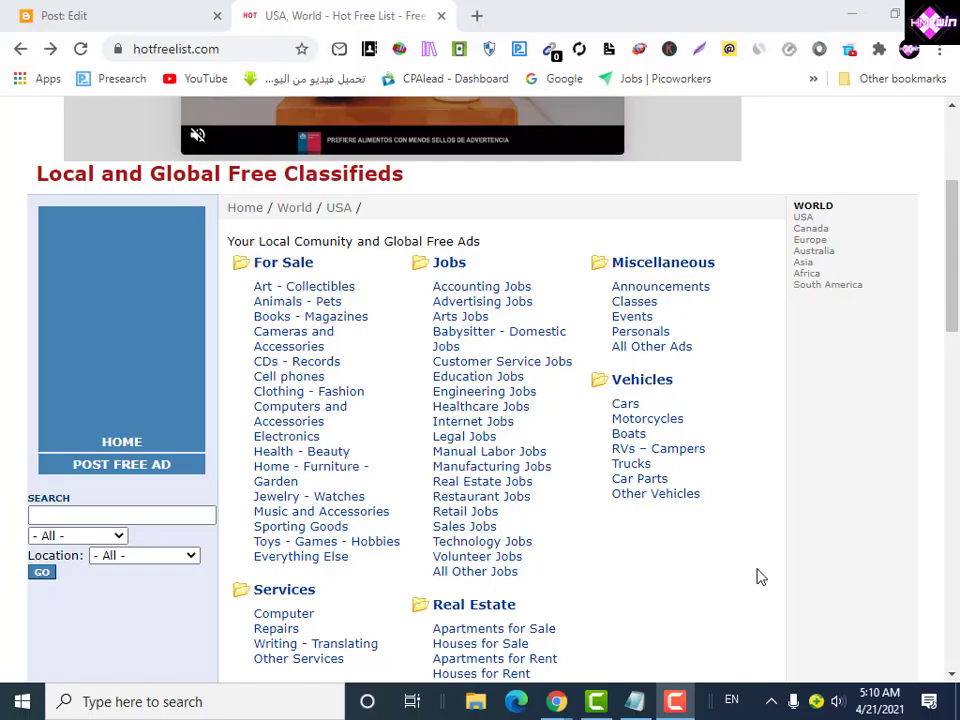
pyautogui.scroll(2, 122, 332)
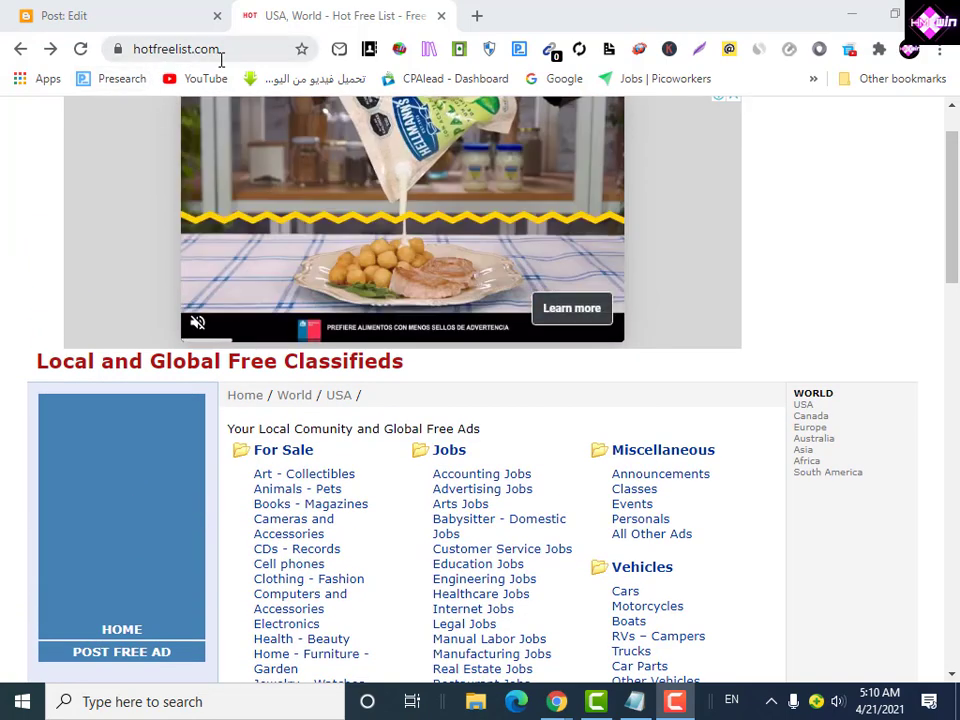
pyautogui.scroll(1, 414, 279)
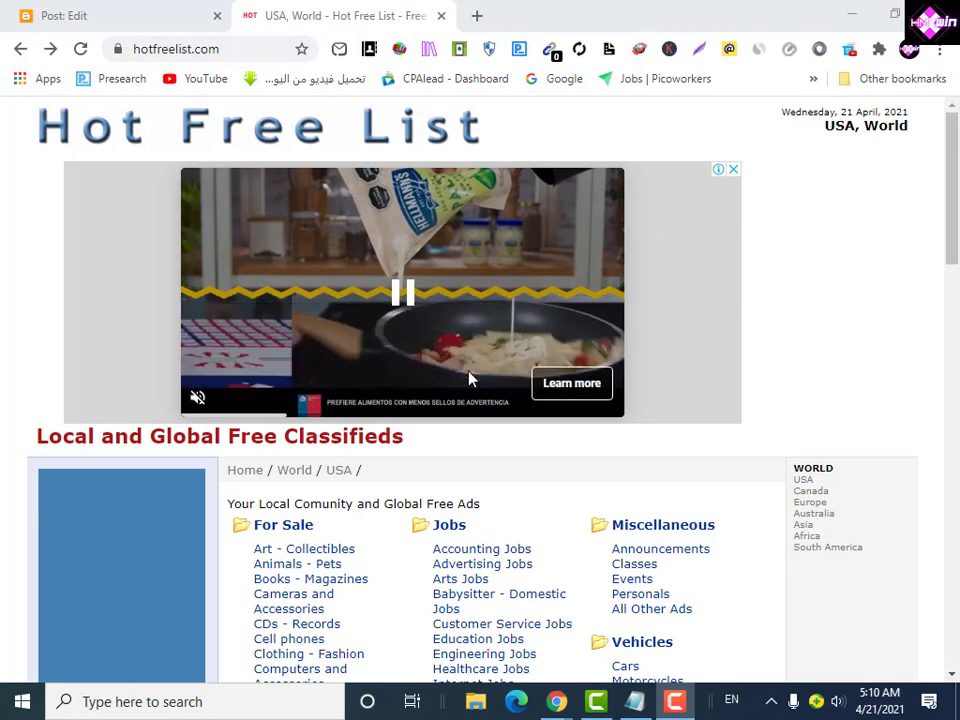
pyautogui.scroll(-2, 606, 350)
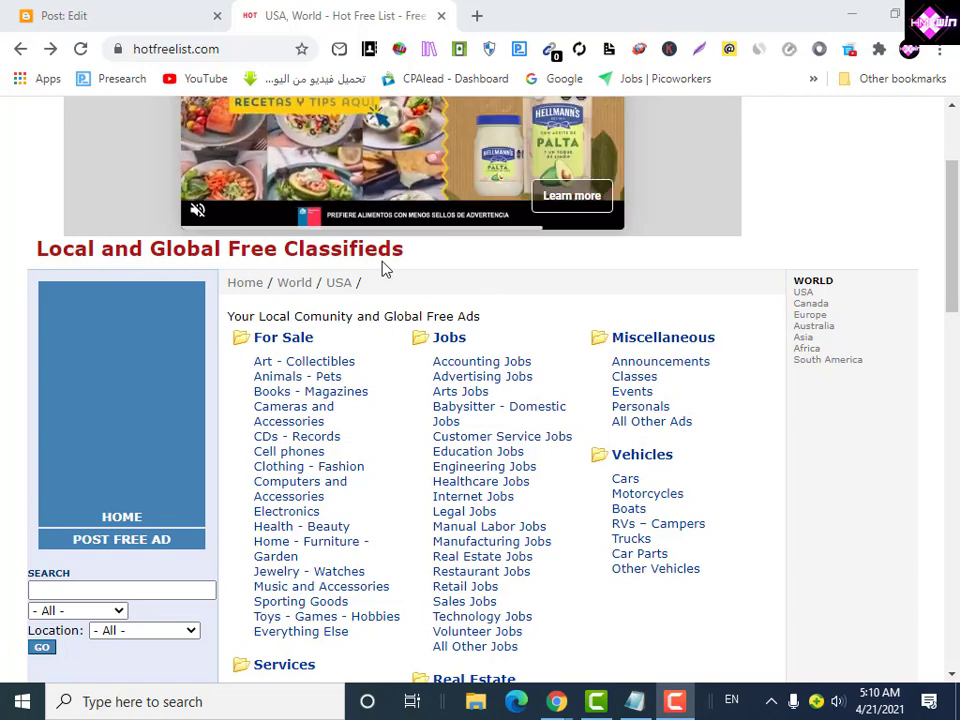
pyautogui.scroll(-1, 535, 308)
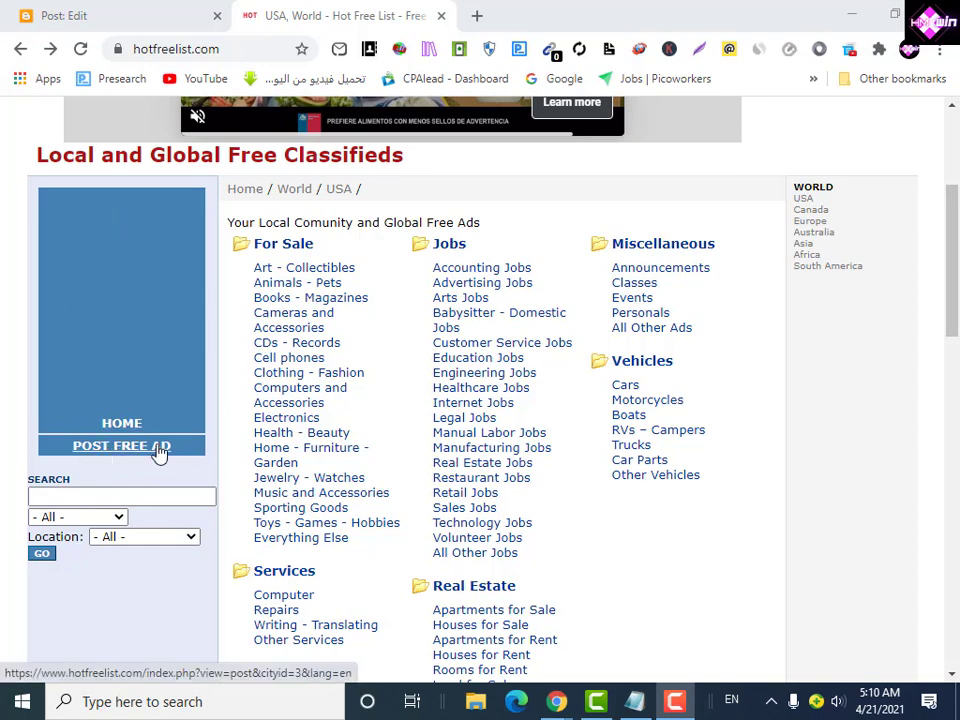
# Start a free ad under For Sale » Art - Collectibles and scroll to the empty Title and Ad text fields
pyautogui.click(126, 452)
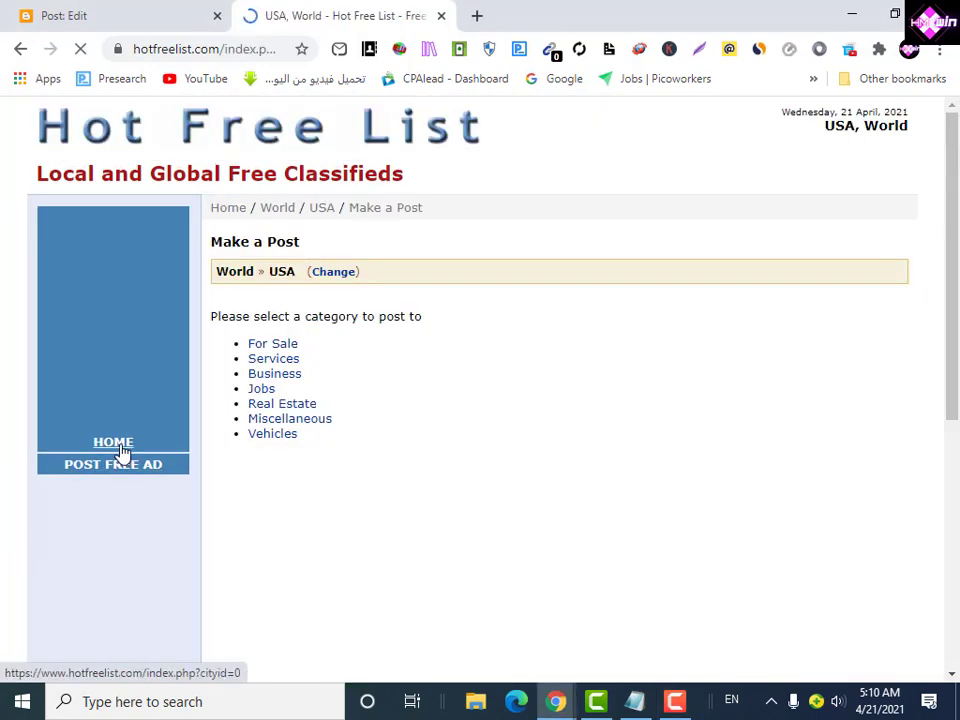
pyautogui.scroll(-3, 405, 525)
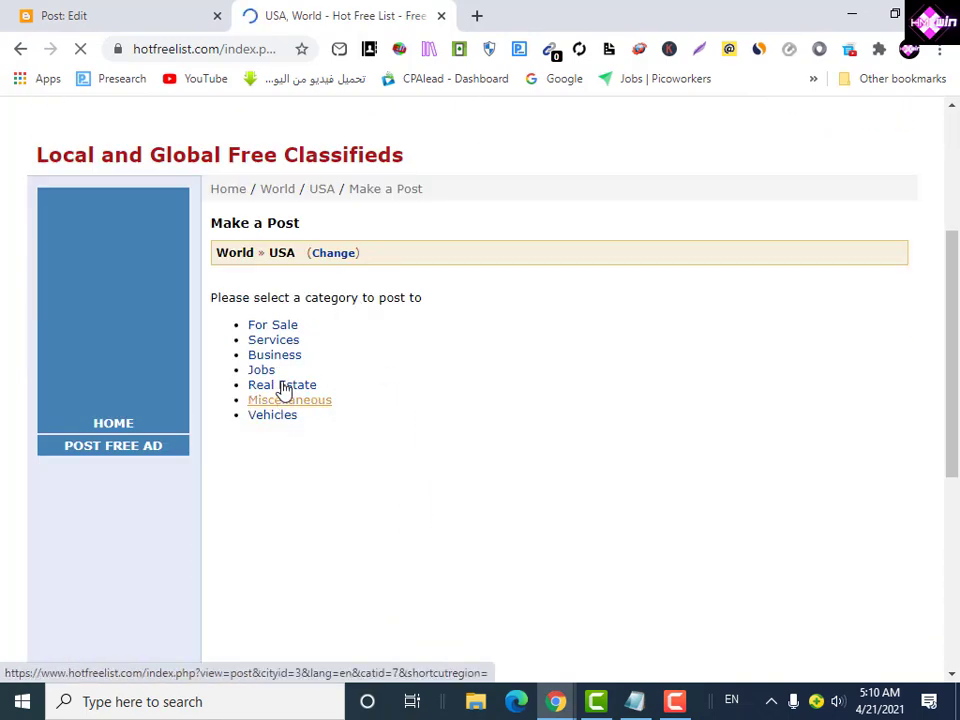
pyautogui.click(281, 327)
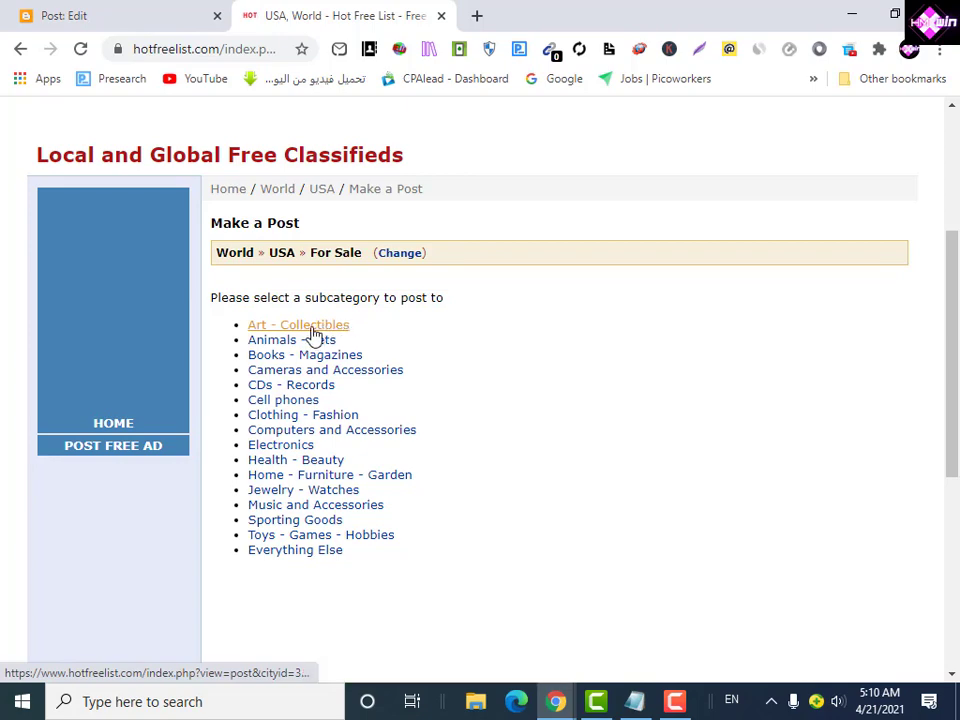
pyautogui.click(337, 327)
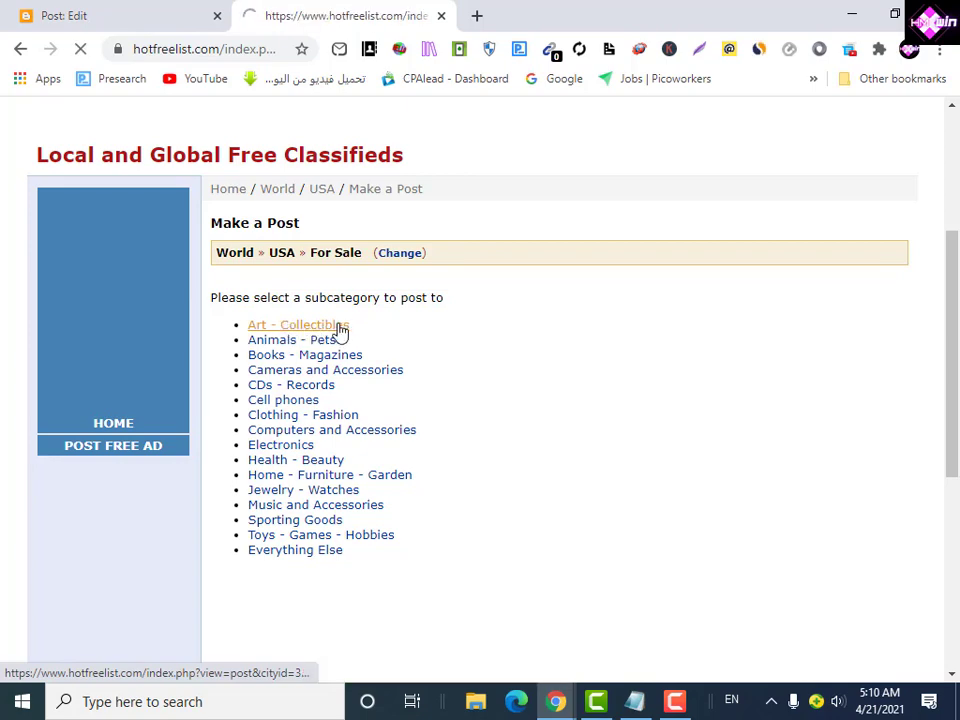
pyautogui.scroll(-3, 465, 453)
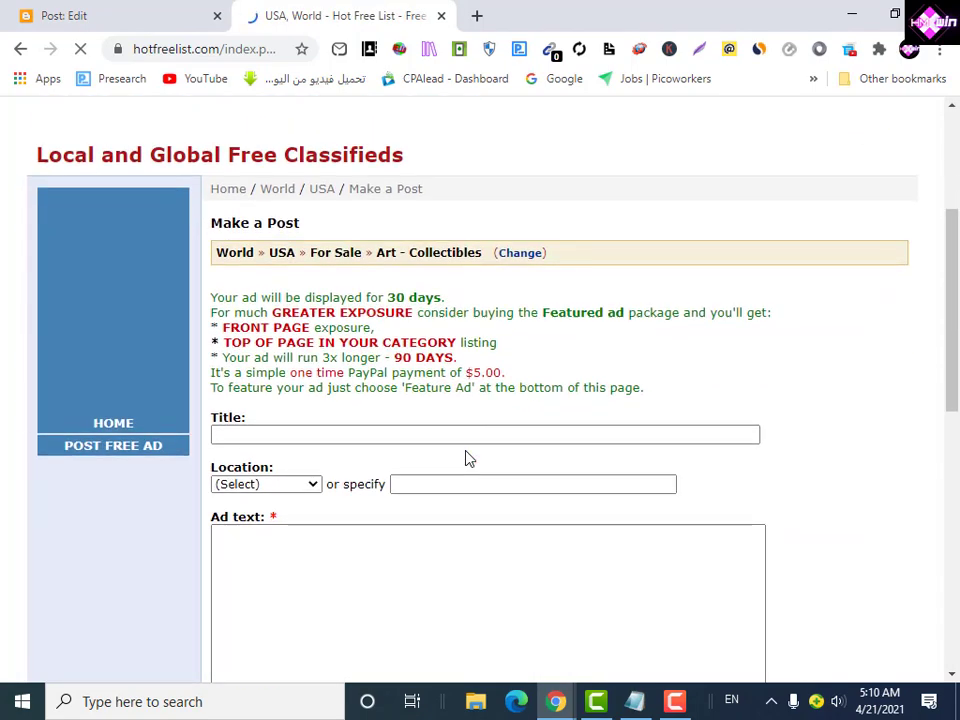
pyautogui.scroll(-3, 454, 458)
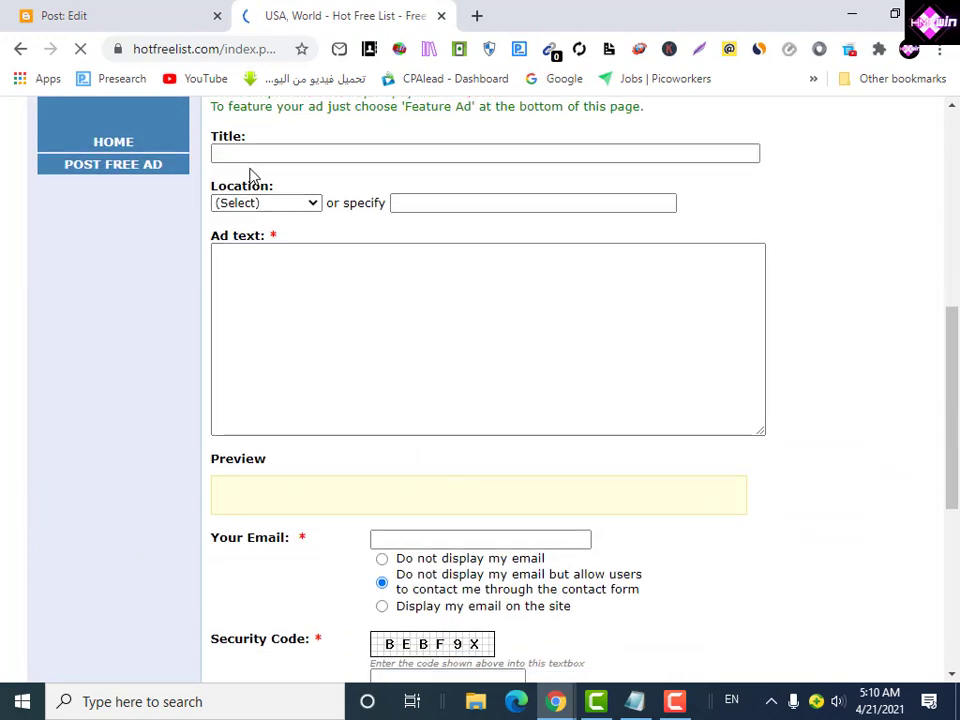
pyautogui.scroll(1, 266, 298)
# Copy the three-line photography heading from Notepad into the ad's Title field
pyautogui.hotkey('alt', 'Tab')
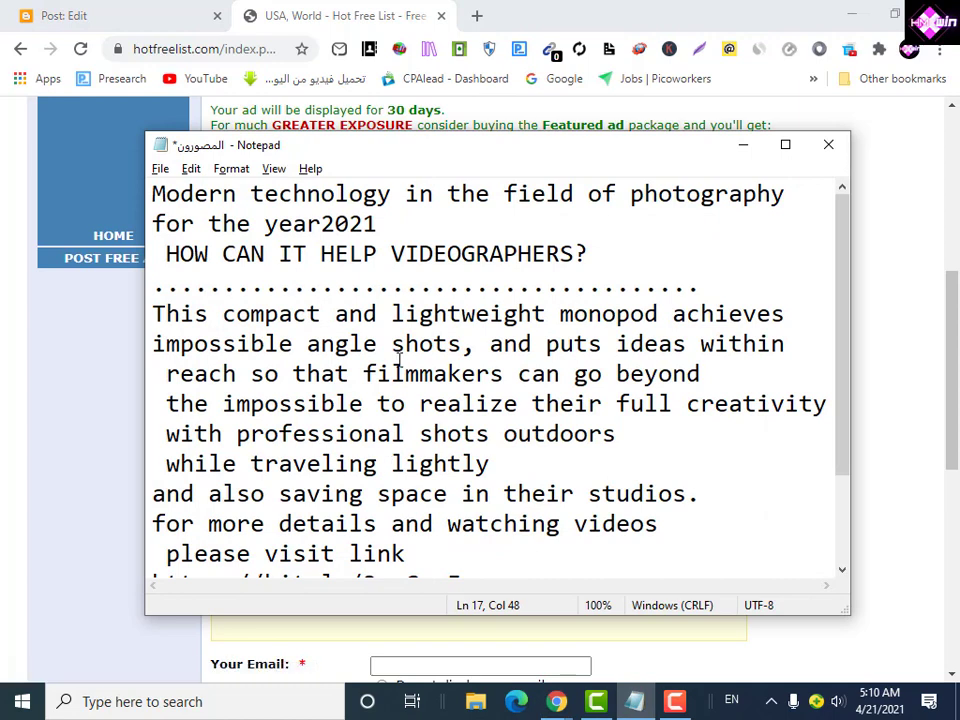
pyautogui.moveTo(152, 193); pyautogui.dragTo(598, 253)
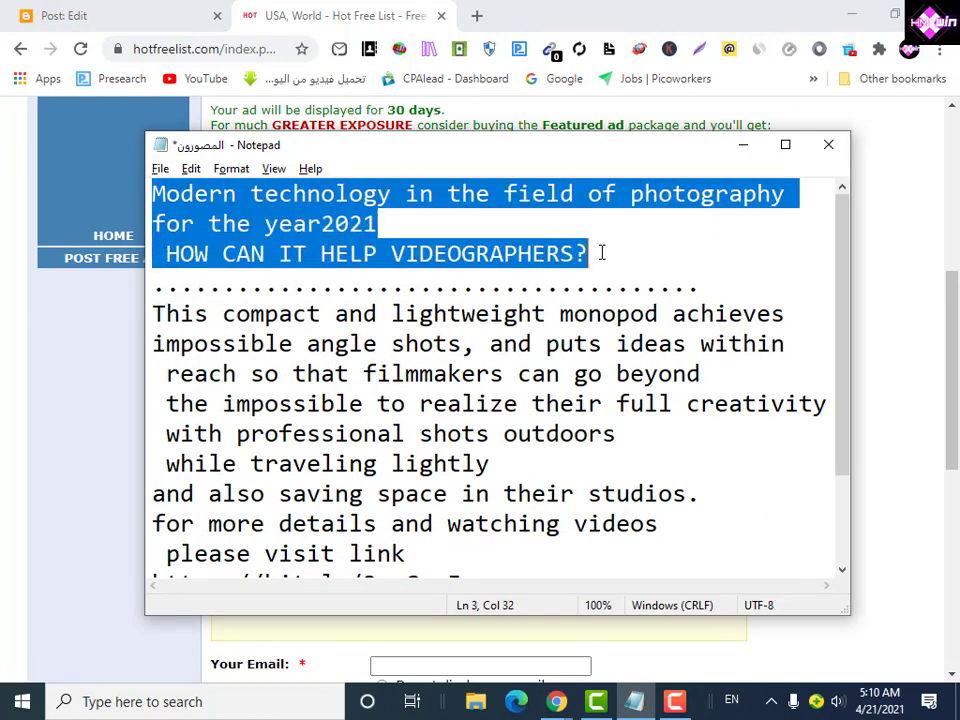
pyautogui.rightClick(370, 207)
pyautogui.click(401, 266)
pyautogui.click(272, 242)
pyautogui.rightClick(272, 244)
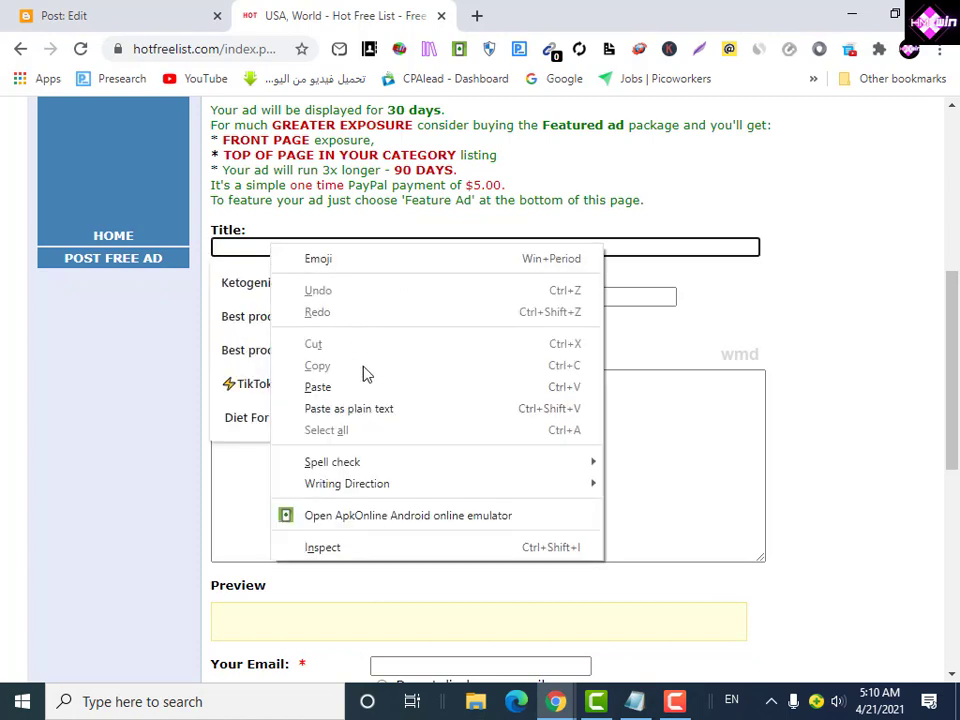
pyautogui.click(368, 386)
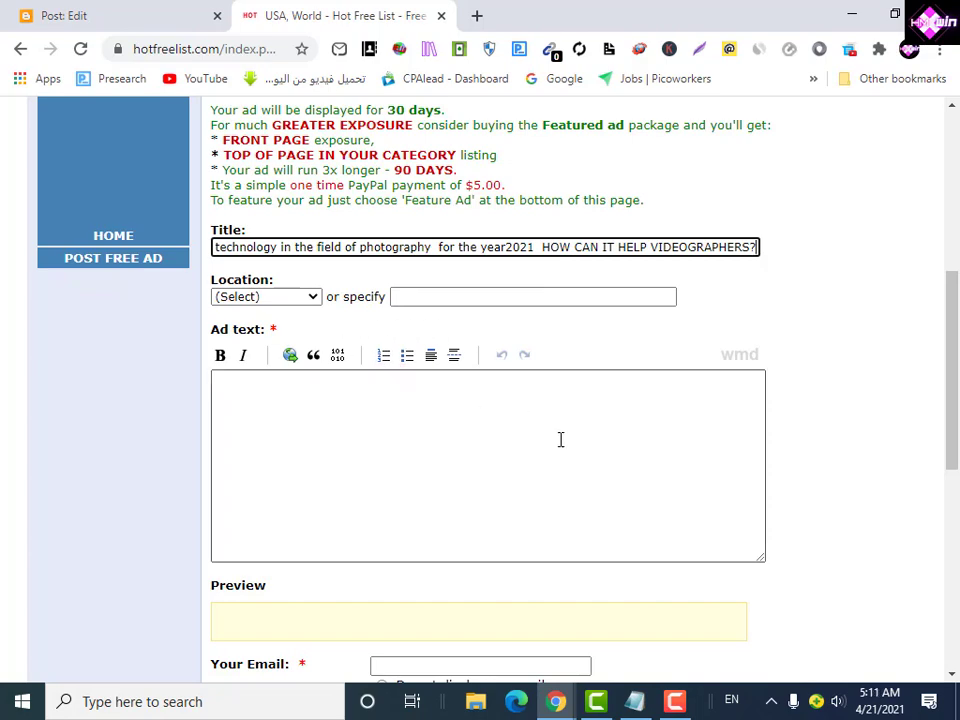
# Copy the monopod description through "watching videos" from Notepad into the Ad text box
pyautogui.click(634, 700)
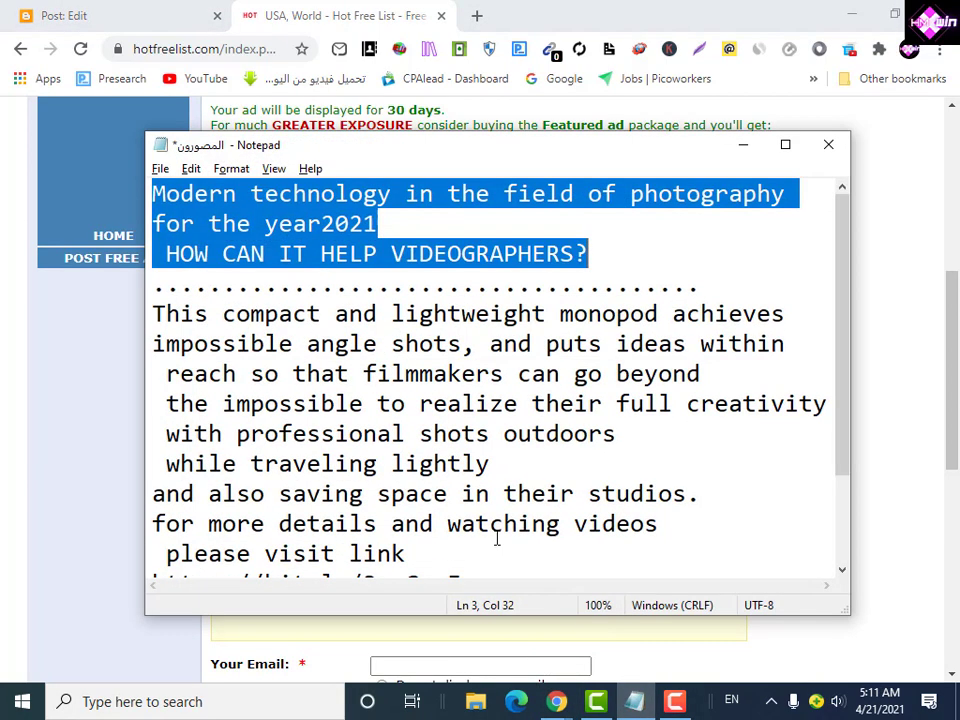
pyautogui.moveTo(156, 316); pyautogui.dragTo(673, 519)
pyautogui.rightClick(439, 374)
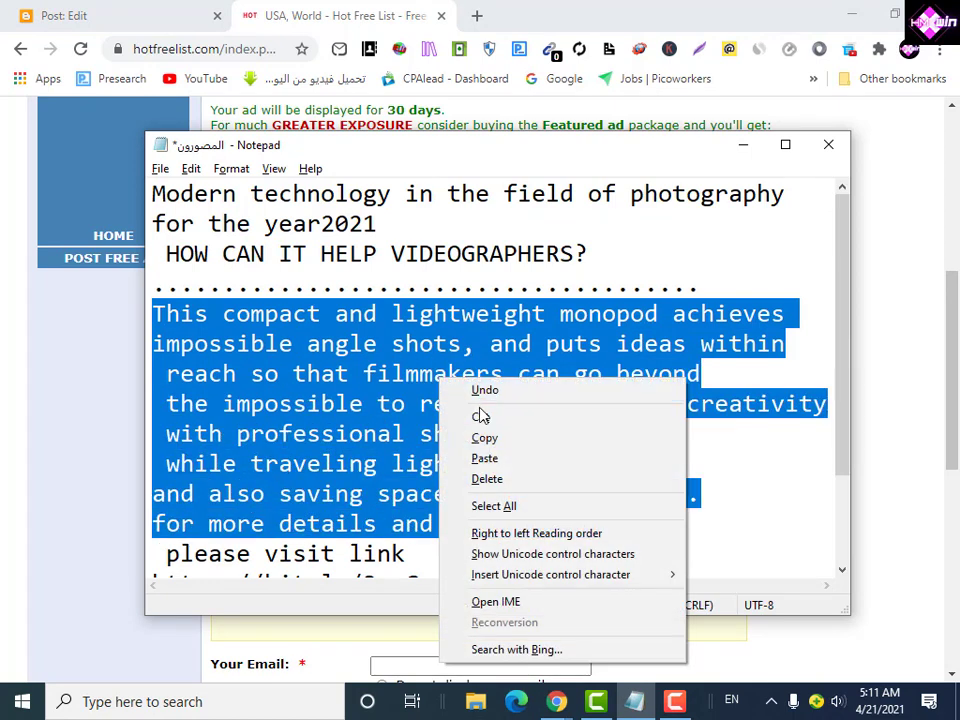
pyautogui.click(472, 437)
pyautogui.click(740, 151)
pyautogui.click(306, 411)
pyautogui.rightClick(306, 411)
pyautogui.click(379, 241)
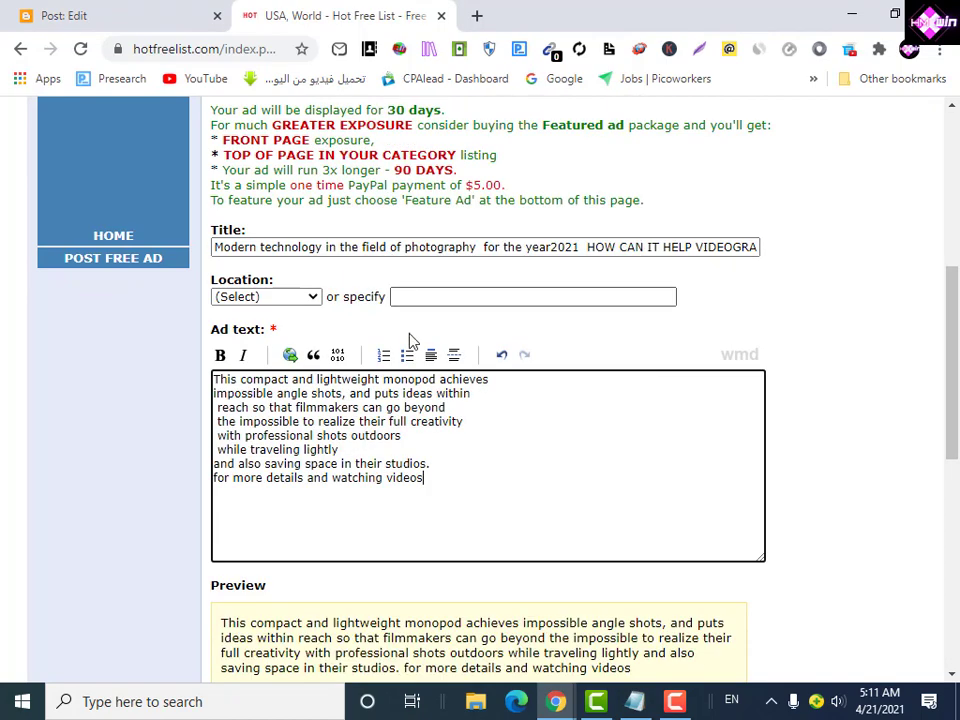
# Remove the extra line breaks and stray space so the description's sentences reflow onto fewer lines
pyautogui.click(514, 379)
pyautogui.press('Delete')
pyautogui.press('Delete')
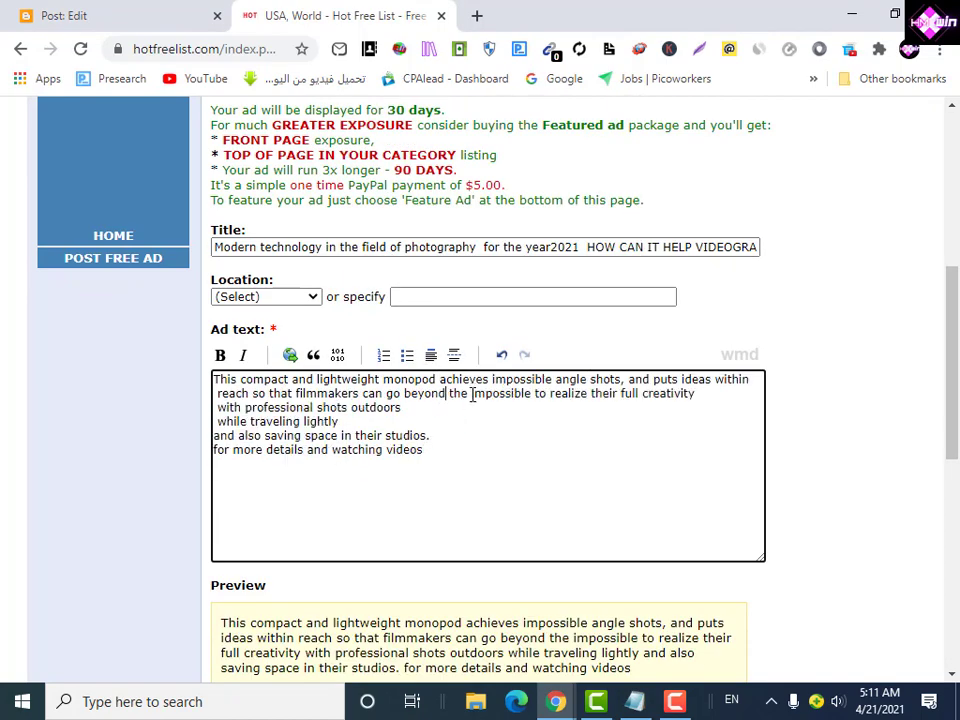
pyautogui.click(720, 395)
pyautogui.press('Delete')
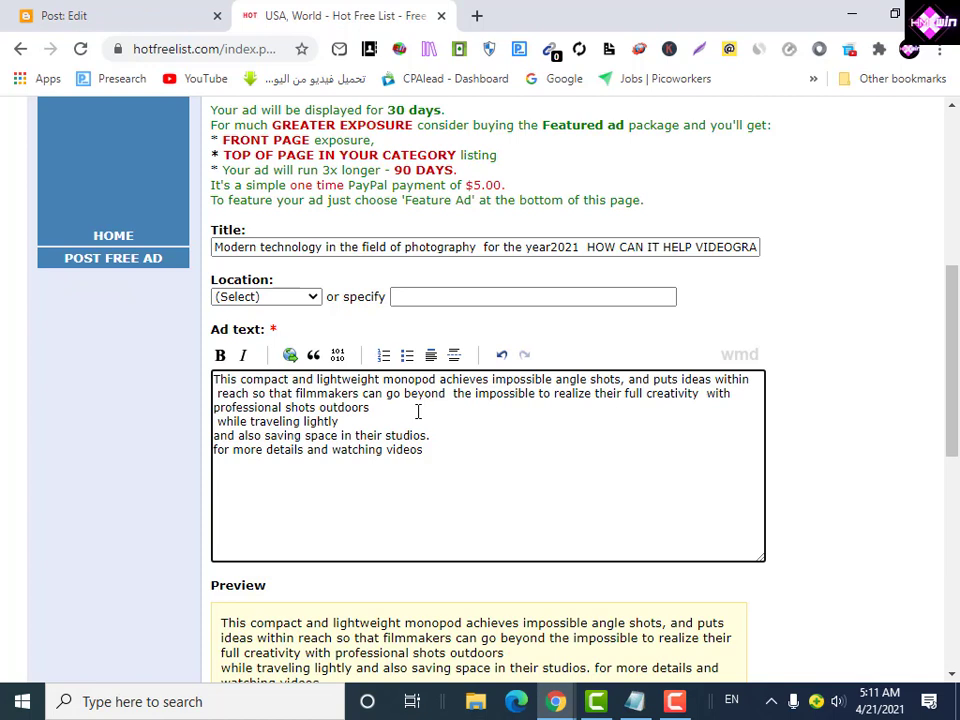
pyautogui.press('Delete')
pyautogui.click(517, 414)
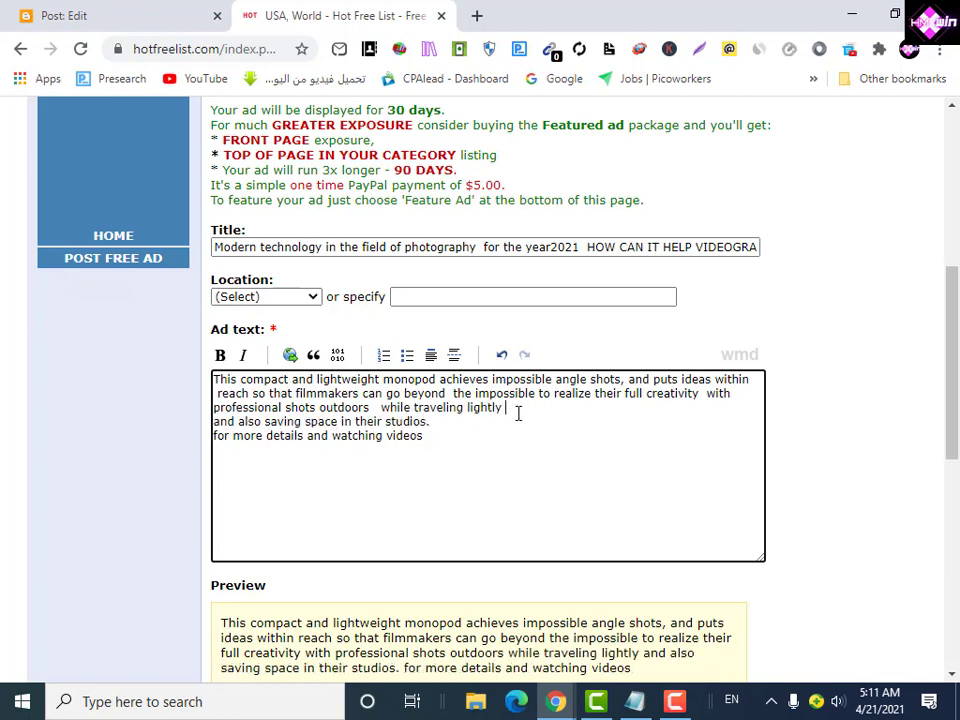
pyautogui.press('Delete')
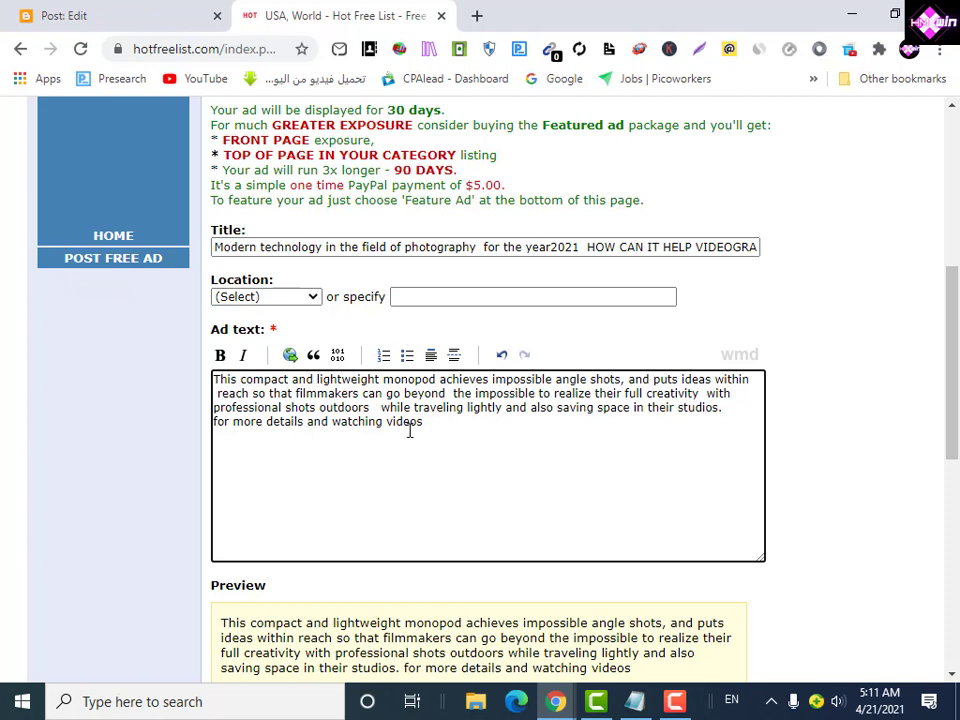
pyautogui.press('Delete')
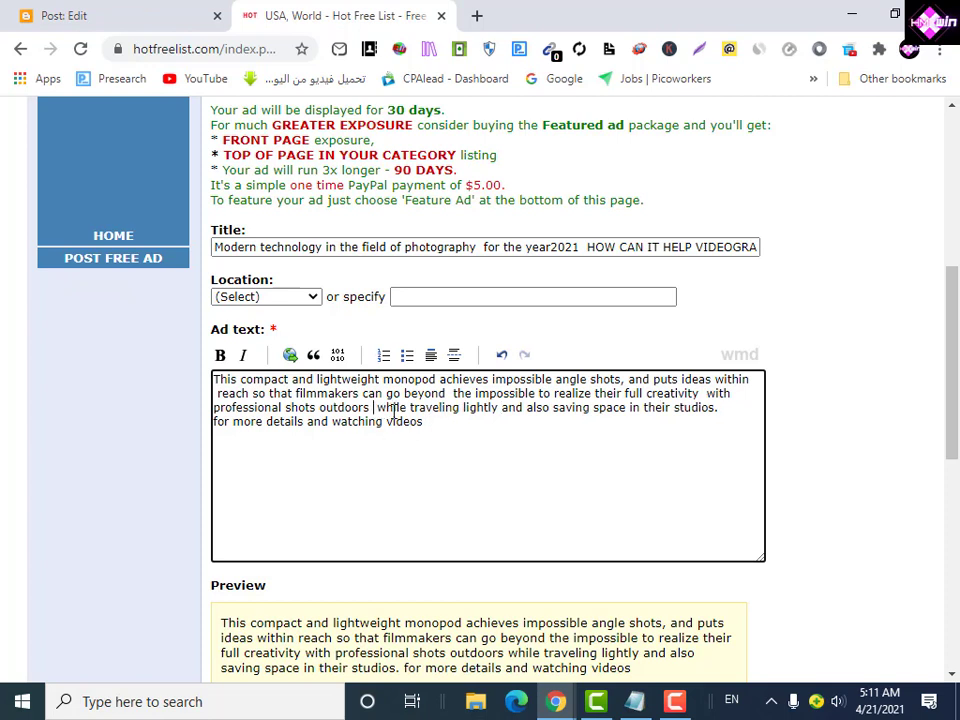
# Make the whole ad text bold and join "reach so that filmmakers" onto line two
pyautogui.hotkey('ctrl', 'a')
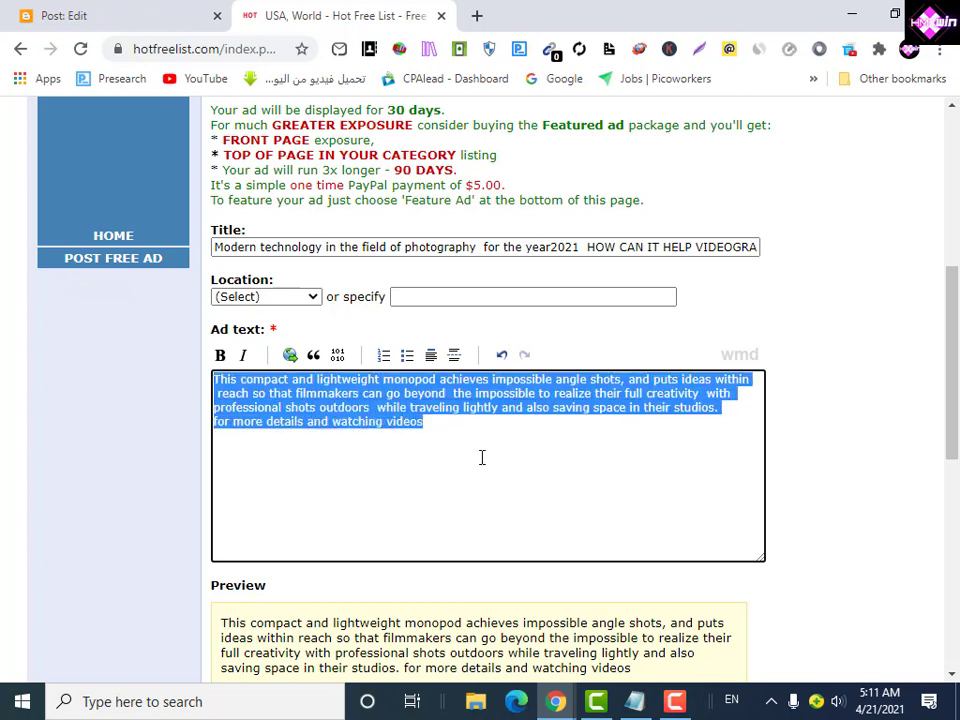
pyautogui.click(220, 355)
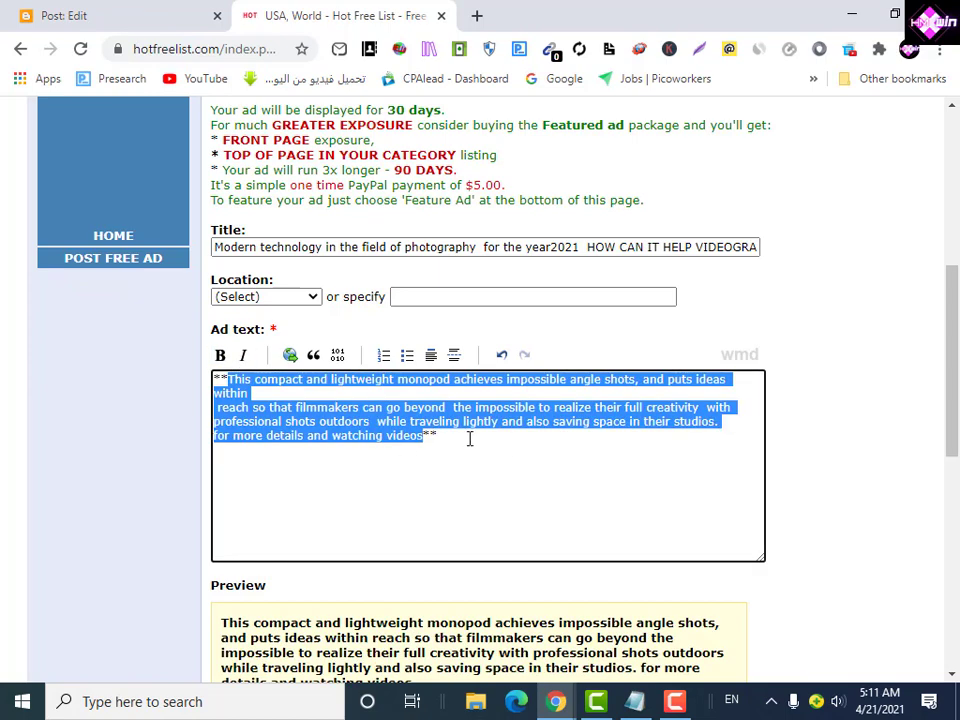
pyautogui.click(264, 397)
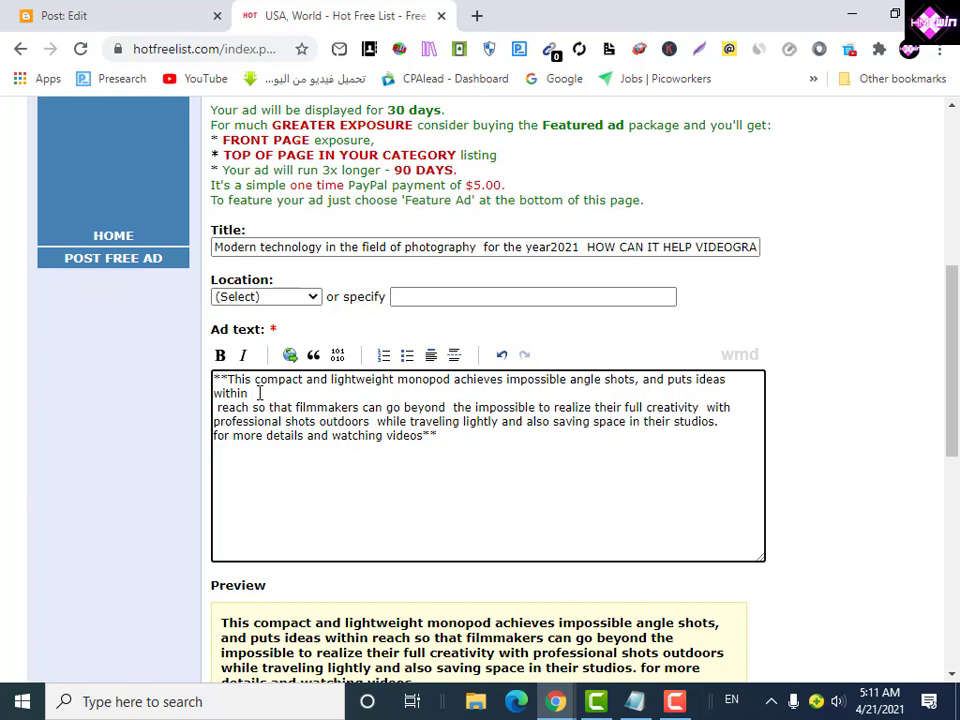
pyautogui.press('Delete')
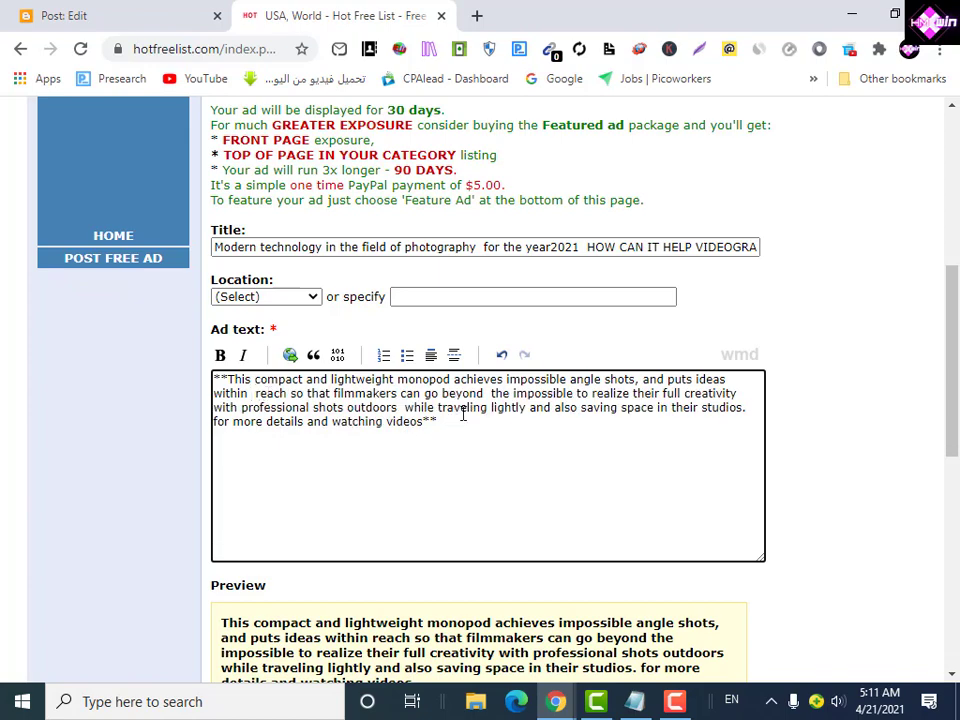
pyautogui.scroll(-4, 465, 416)
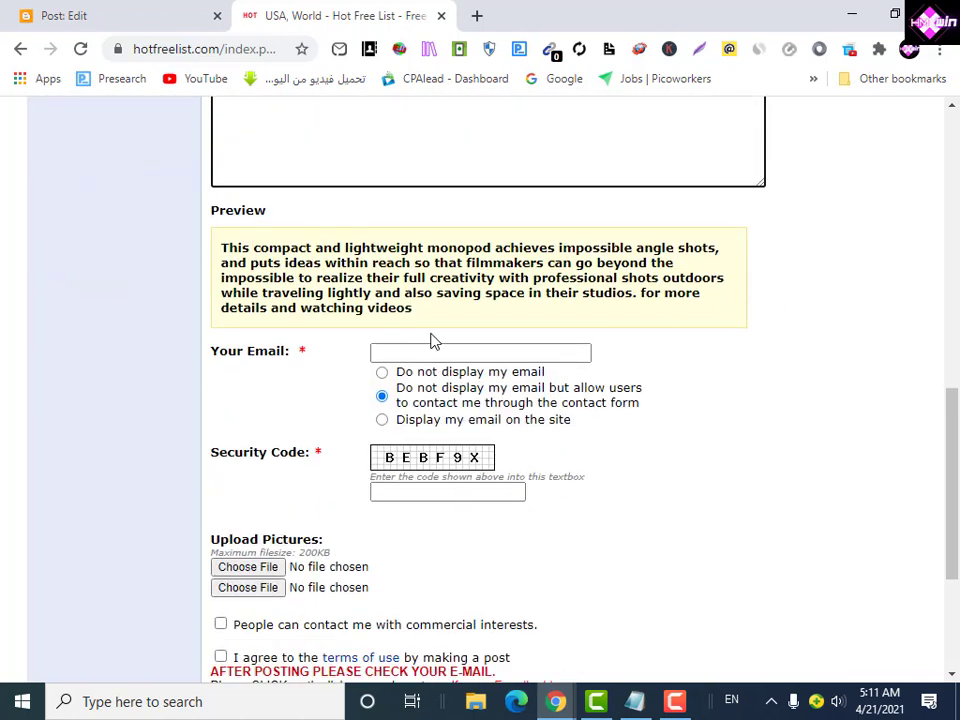
# Fill the contact e-mail from a saved entry and type the captcha into Security Code
pyautogui.scroll(-1, 431, 339)
pyautogui.click(403, 258)
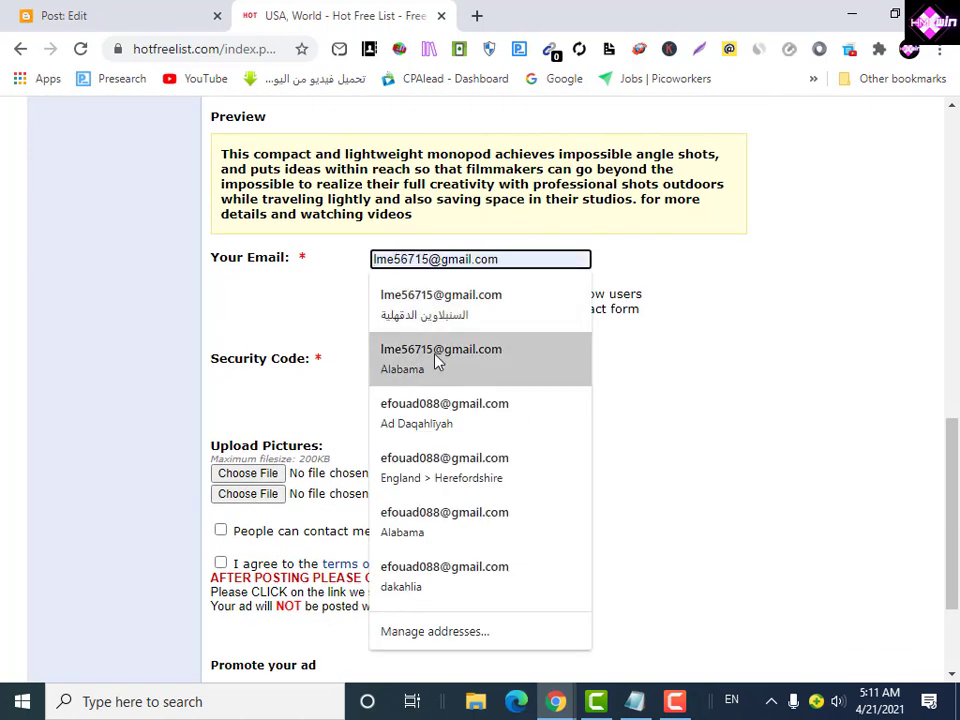
pyautogui.click(452, 369)
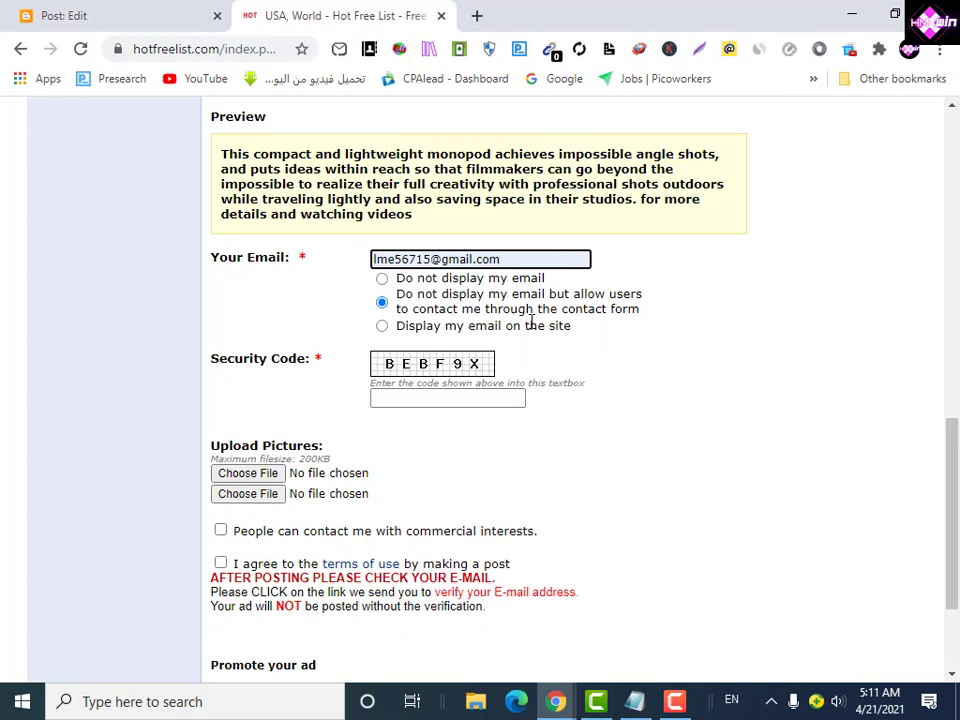
pyautogui.click(437, 400)
pyautogui.click(437, 400)
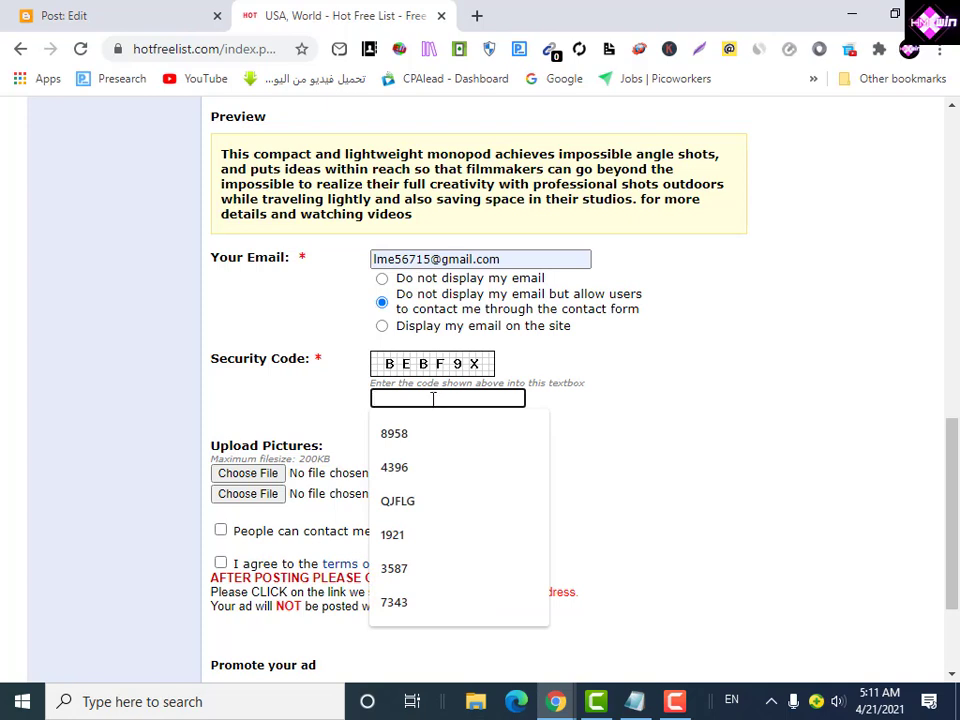
pyautogui.write('B')
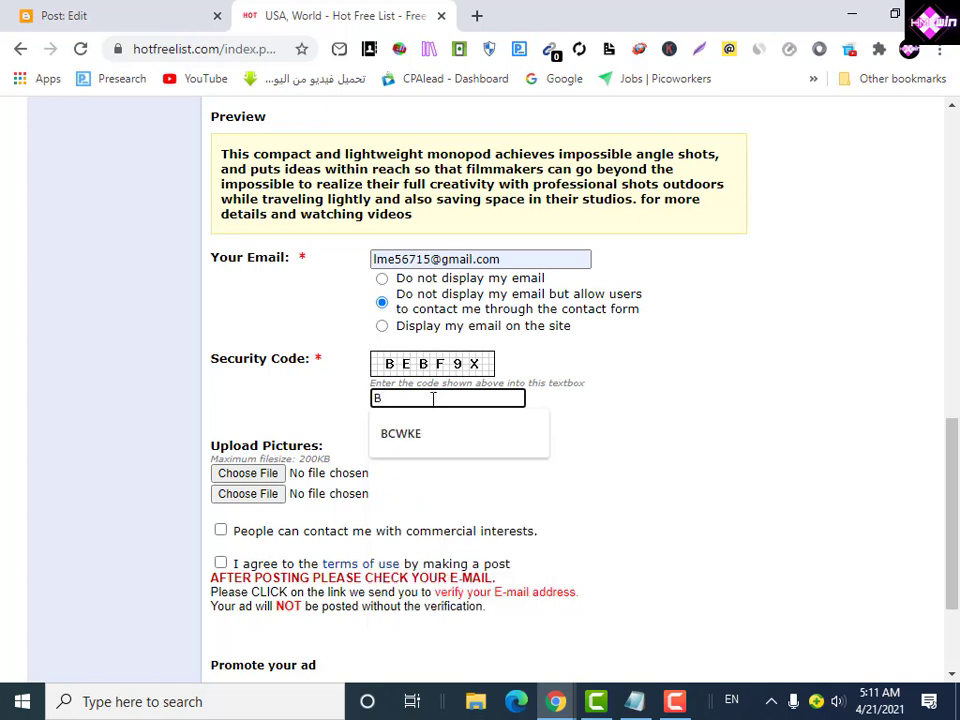
pyautogui.write('EBF9X')
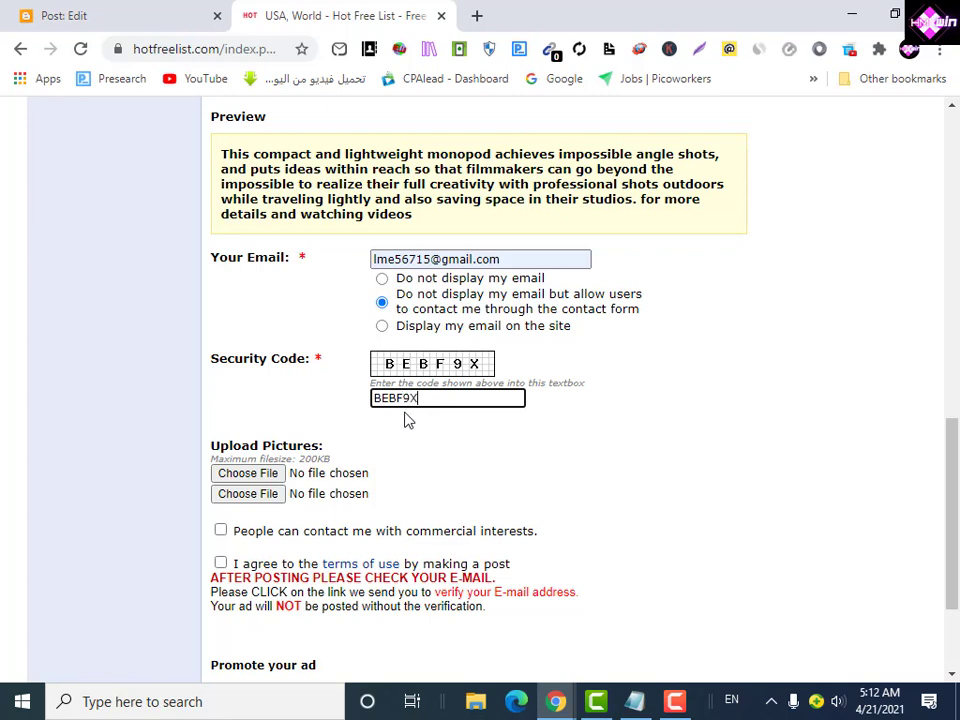
# Attach pictures 2.jpg and 9.jpg and allow contact about commercial interests
pyautogui.click(265, 482)
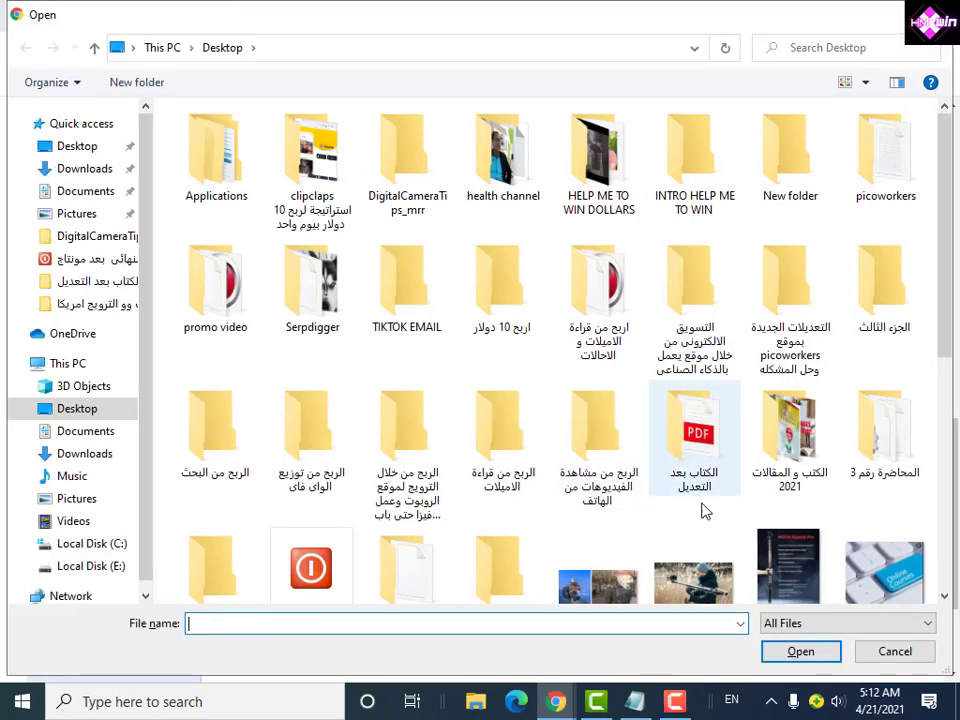
pyautogui.scroll(-2, 646, 572)
pyautogui.doubleClick(703, 394)
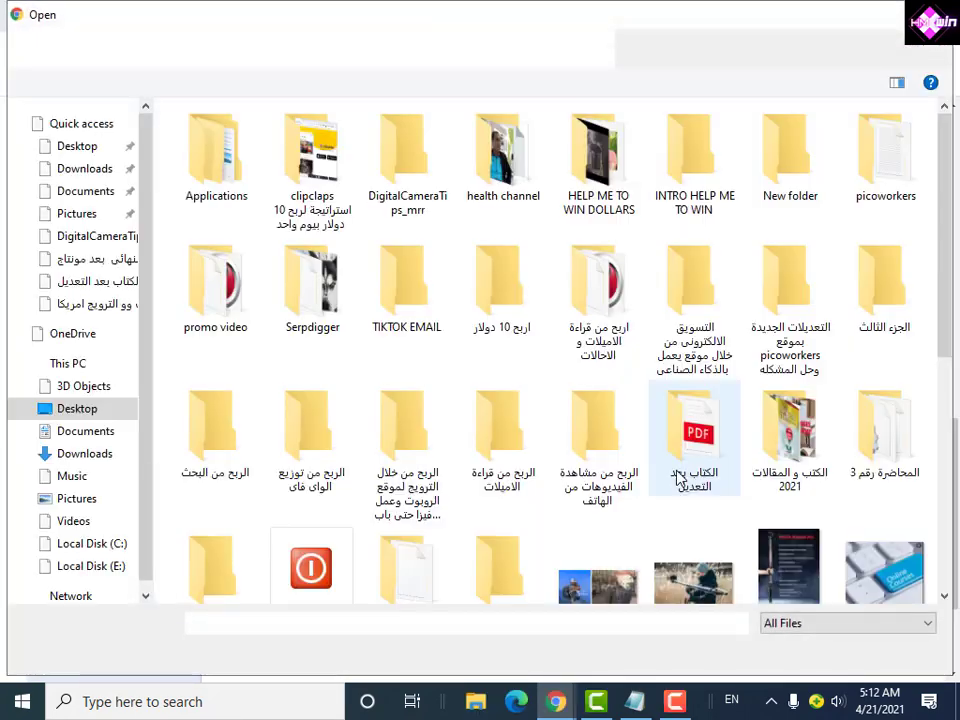
pyautogui.scroll(-2, 713, 508)
pyautogui.click(800, 395)
pyautogui.doubleClick(800, 395)
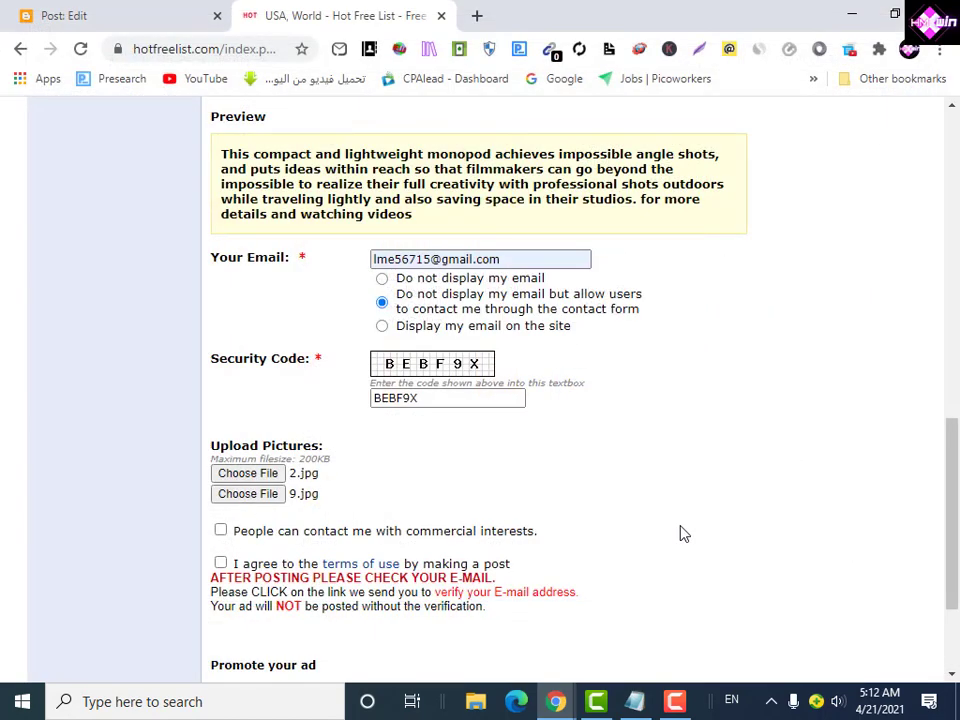
pyautogui.click(221, 531)
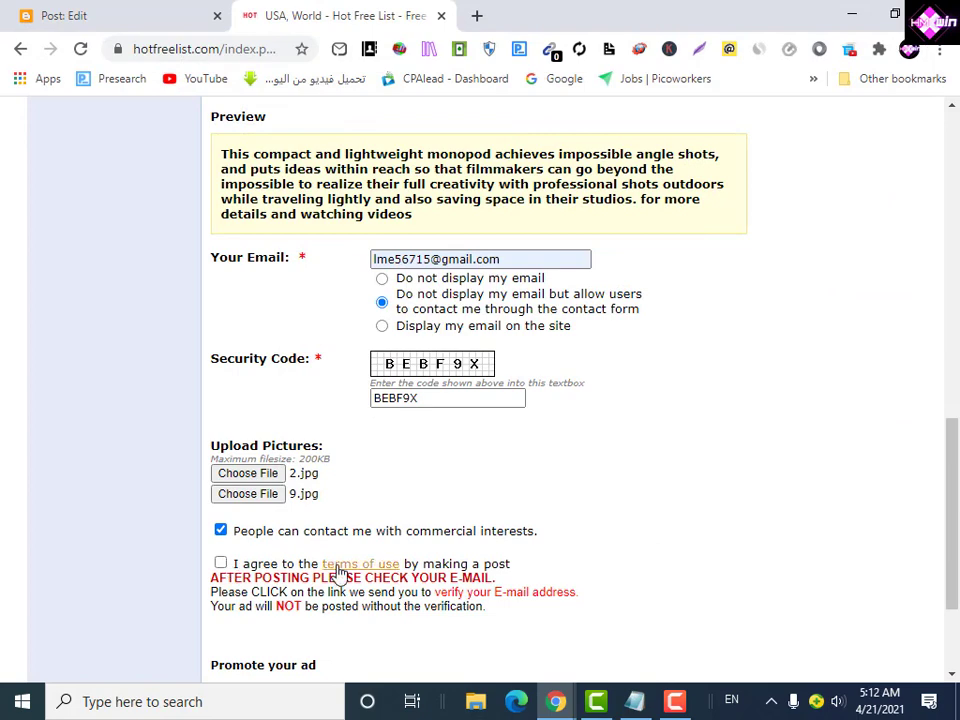
pyautogui.scroll(-3, 375, 574)
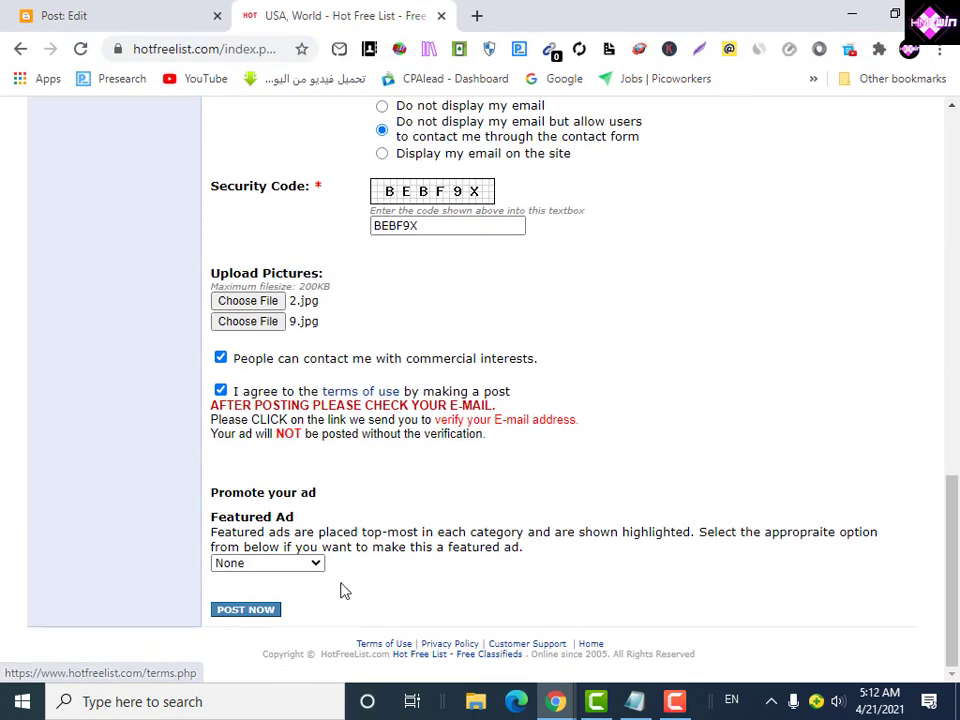
# Leave Featured Ad set to None and post the monopod ad with POST NOW
pyautogui.click(318, 566)
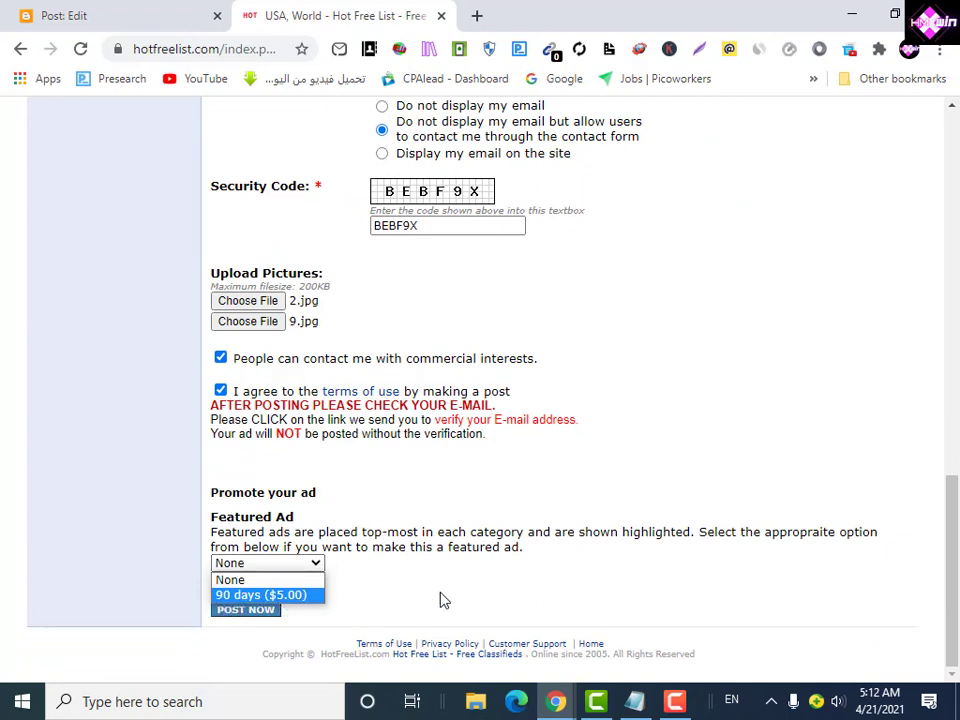
pyautogui.click(443, 600)
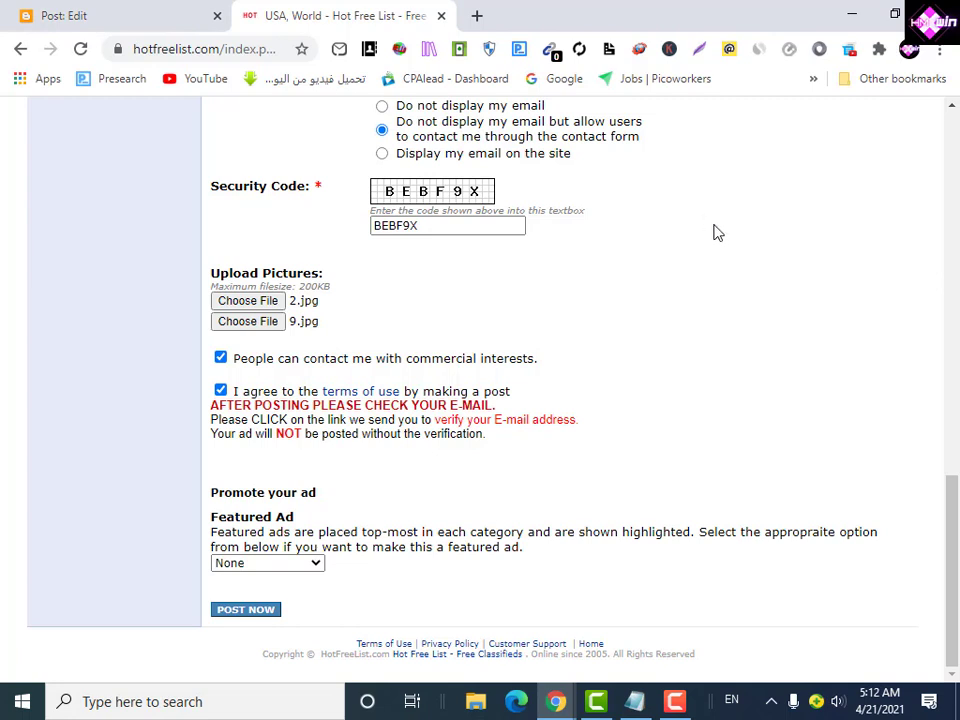
pyautogui.click(246, 611)
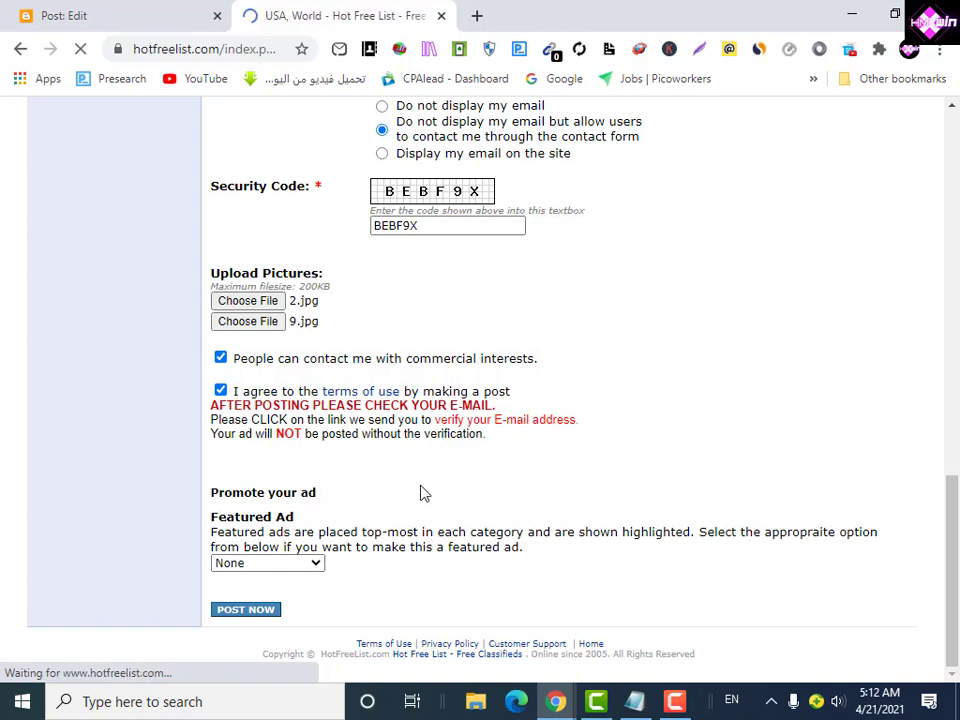
pyautogui.scroll(-2, 634, 423)
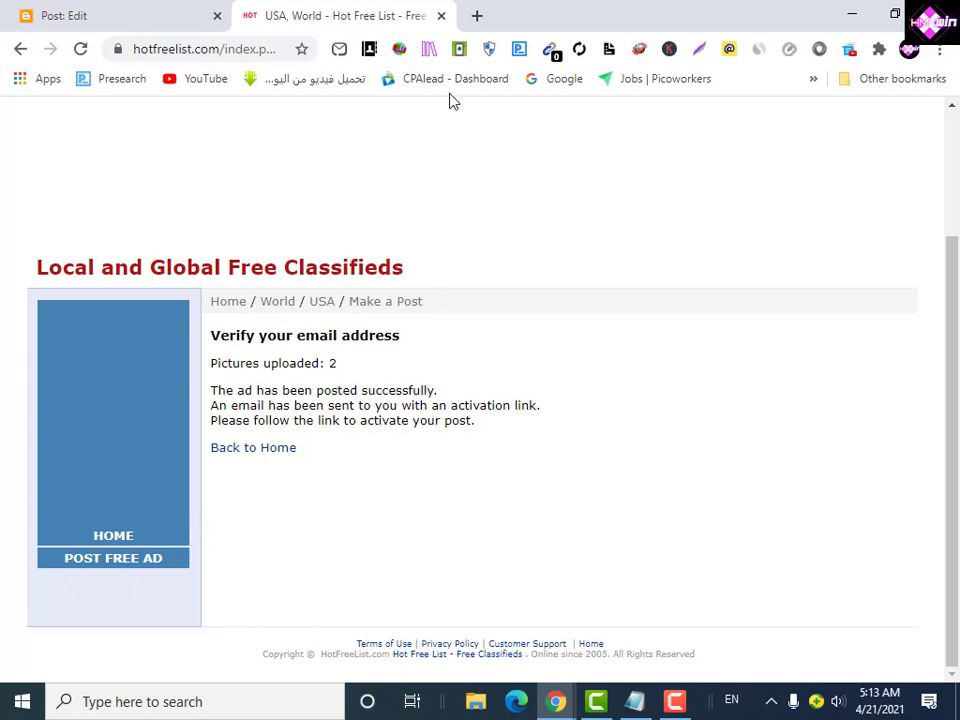
# In a new tab, open Gmail's 'Verify your email address' message and follow its Hot Free List activation link
pyautogui.click(476, 16)
pyautogui.click(548, 82)
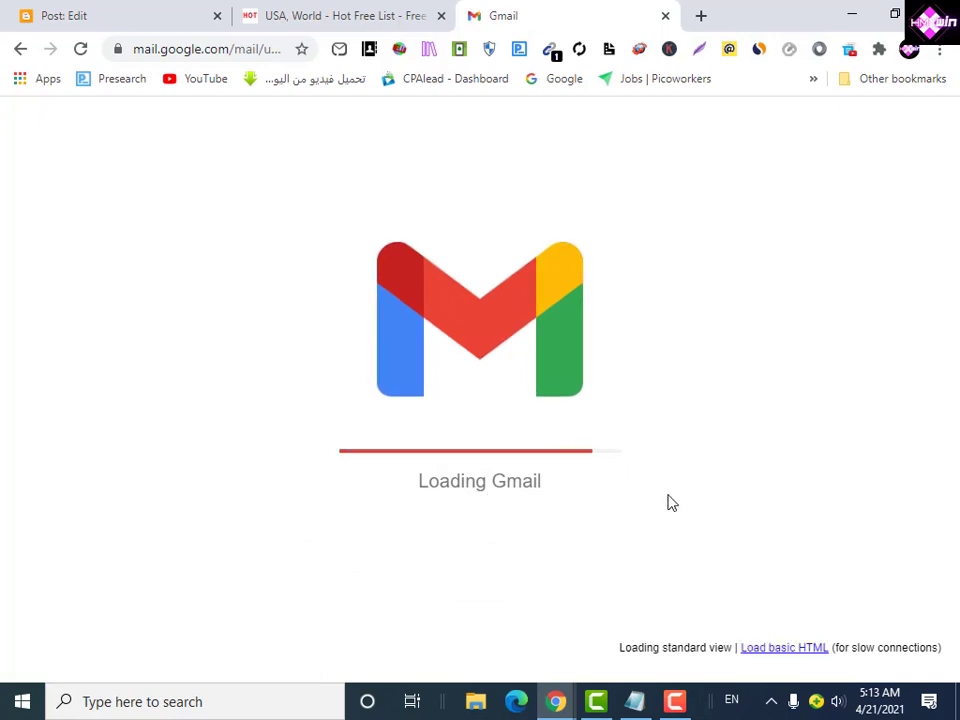
pyautogui.click(417, 263)
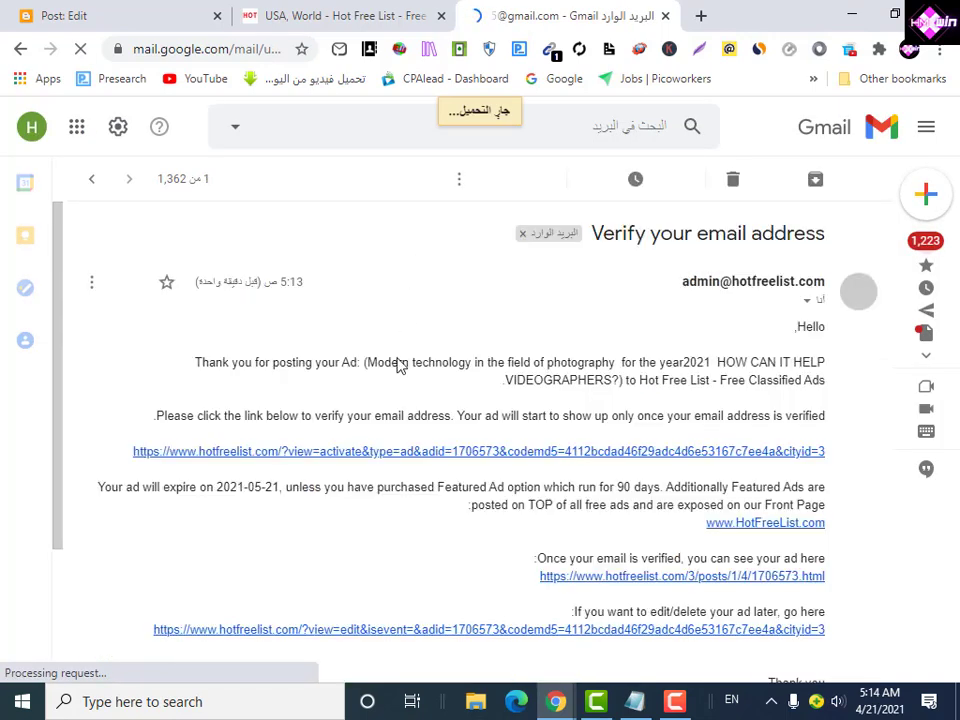
pyautogui.click(715, 460)
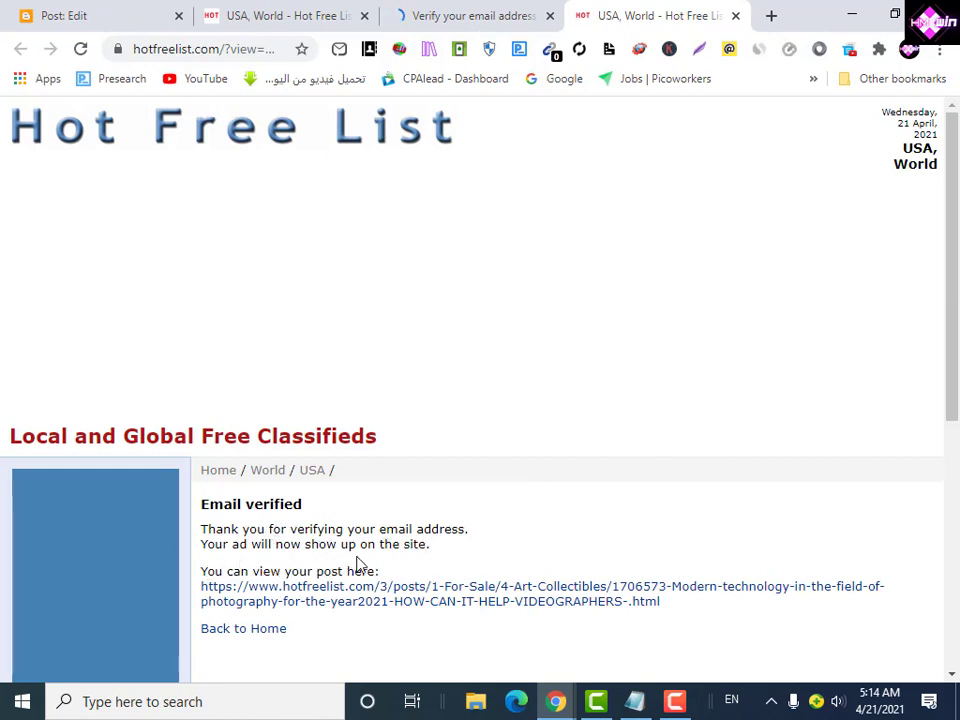
# Open Hot Free List post A1706573 and review its photography headline, monopod text and images
pyautogui.scroll(-1, 495, 559)
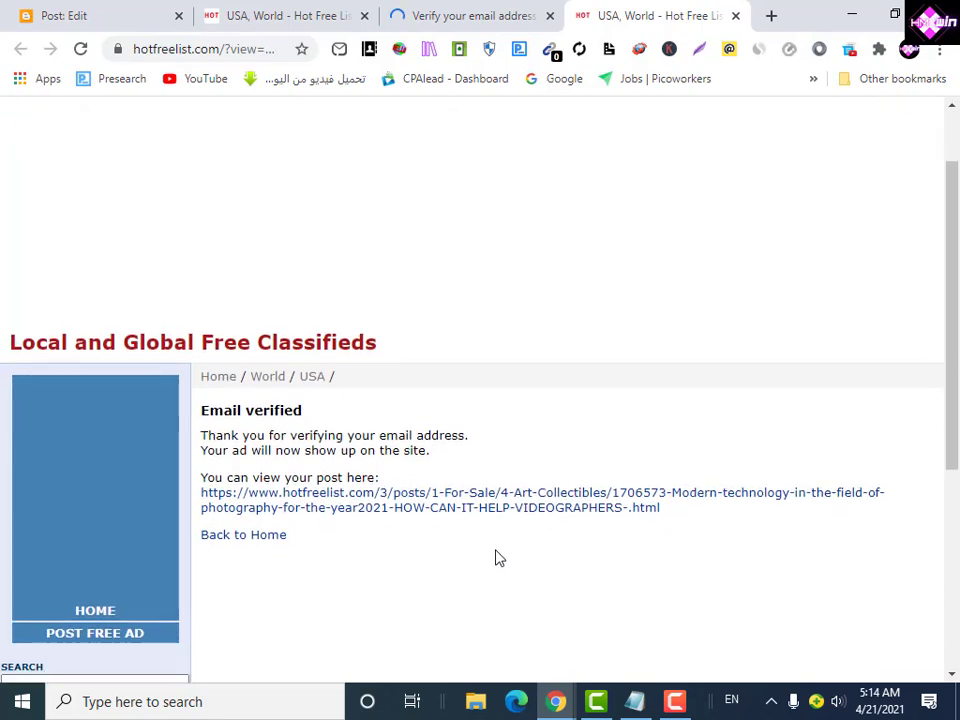
pyautogui.click(312, 503)
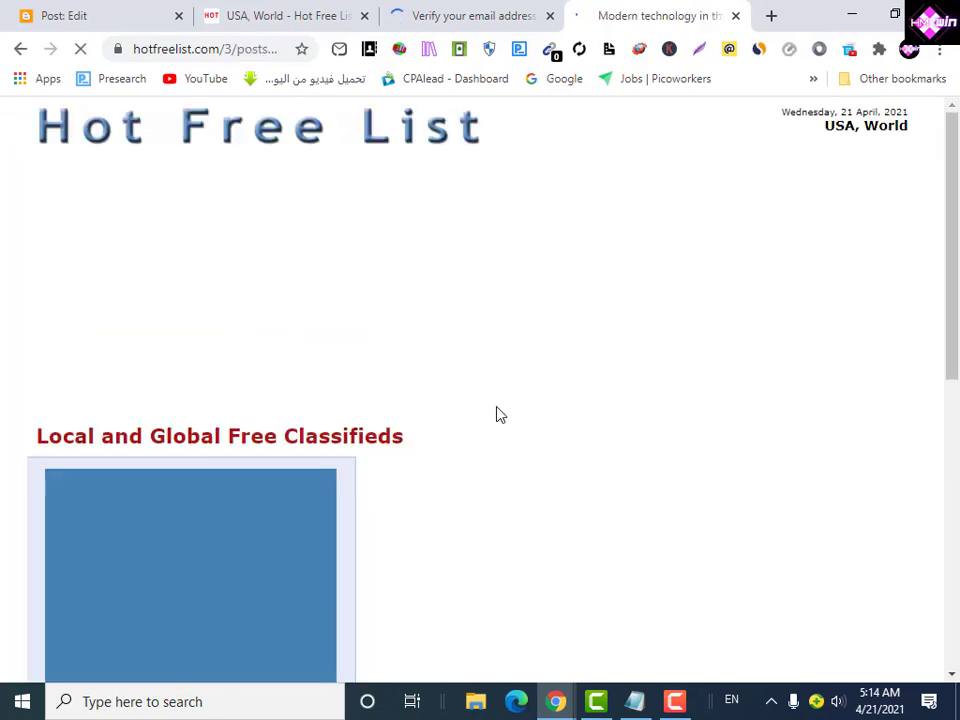
pyautogui.scroll(-3, 536, 438)
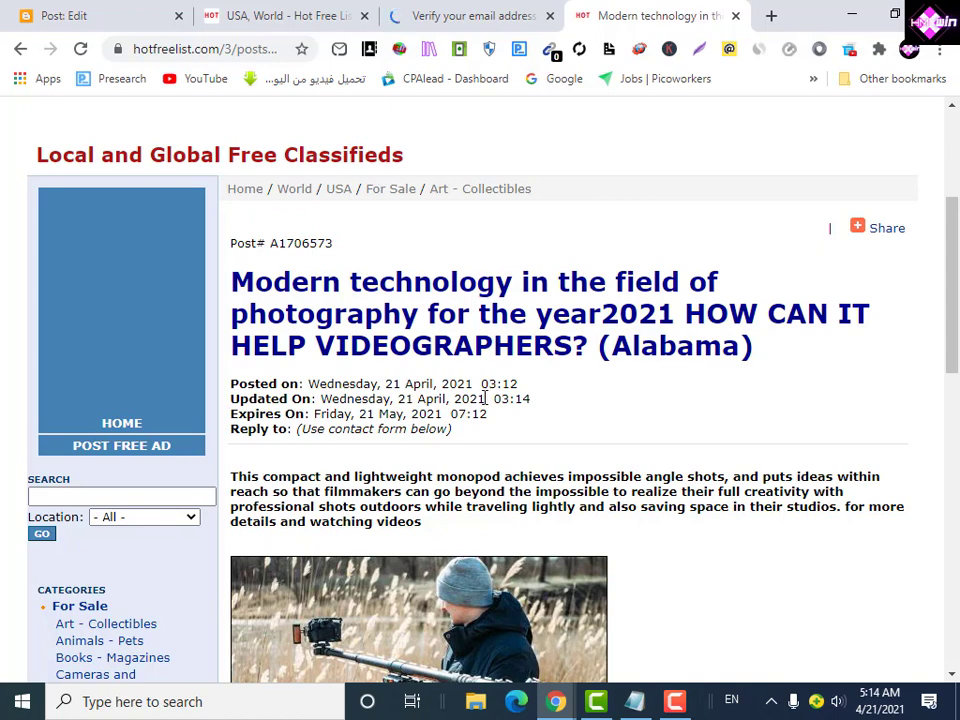
pyautogui.scroll(-2, 483, 397)
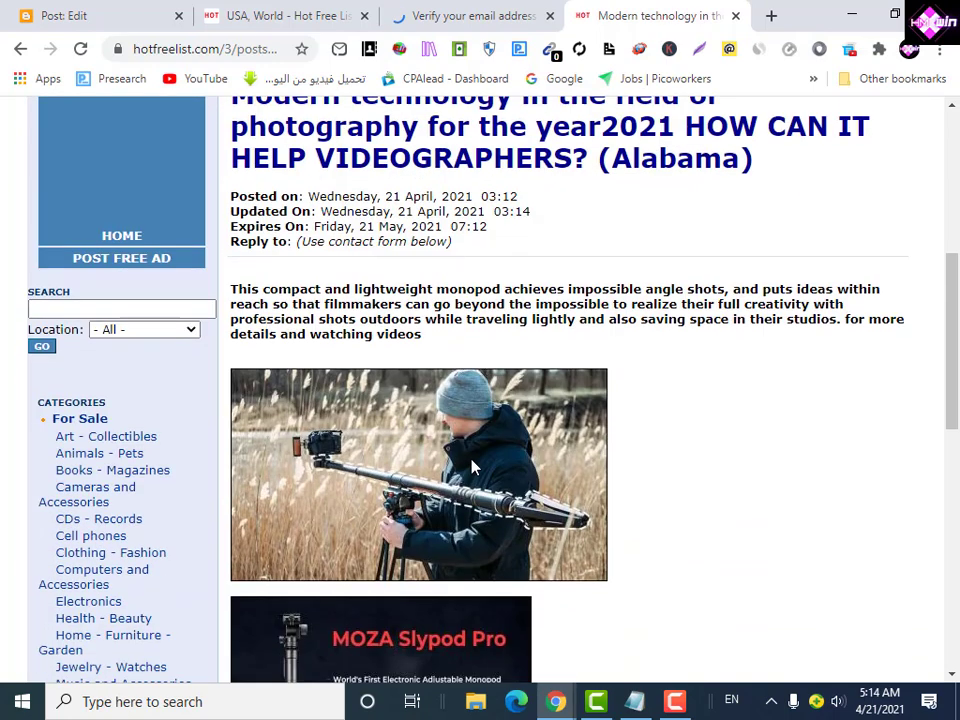
pyautogui.scroll(-8, 475, 467)
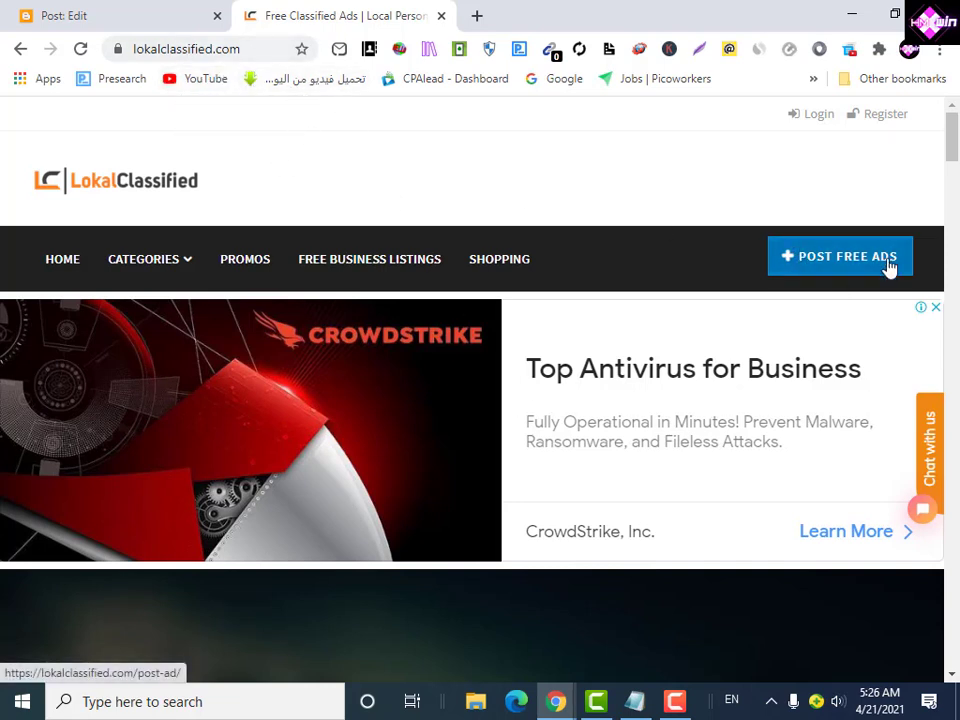
# Log in to LokalClassified with the saved email and password, reaching the profile with 0 listings
pyautogui.click(836, 257)
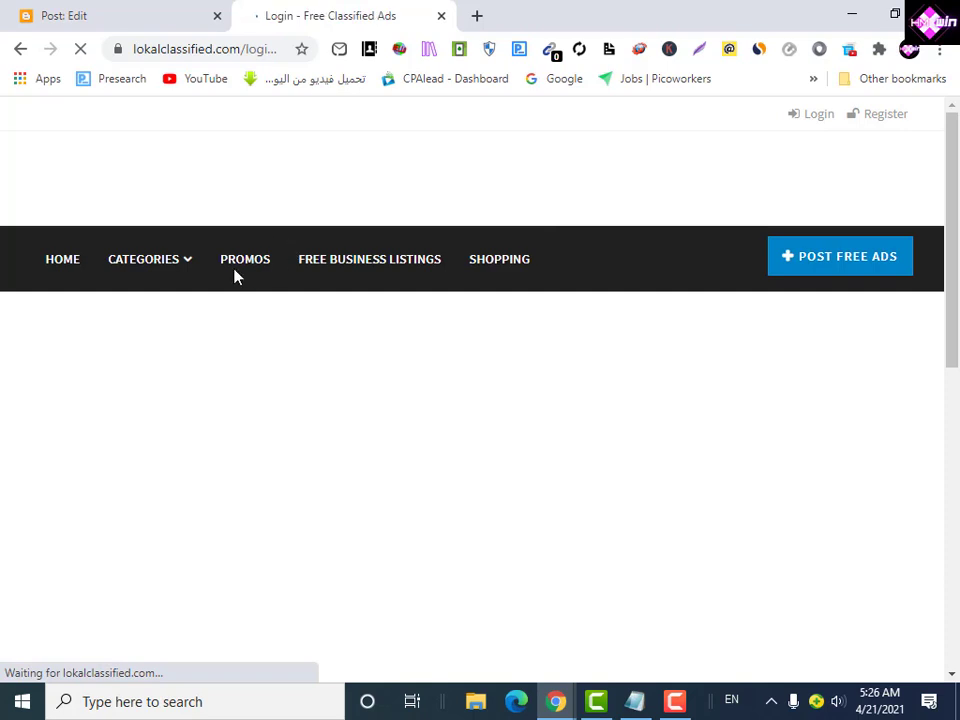
pyautogui.scroll(-2, 447, 436)
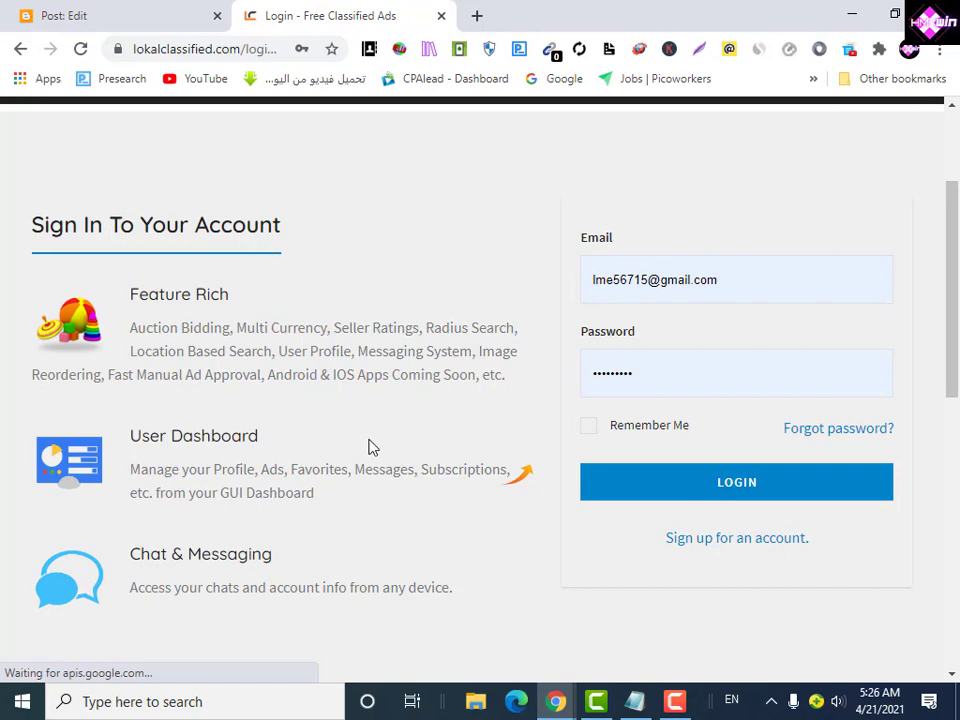
pyautogui.scroll(2, 368, 446)
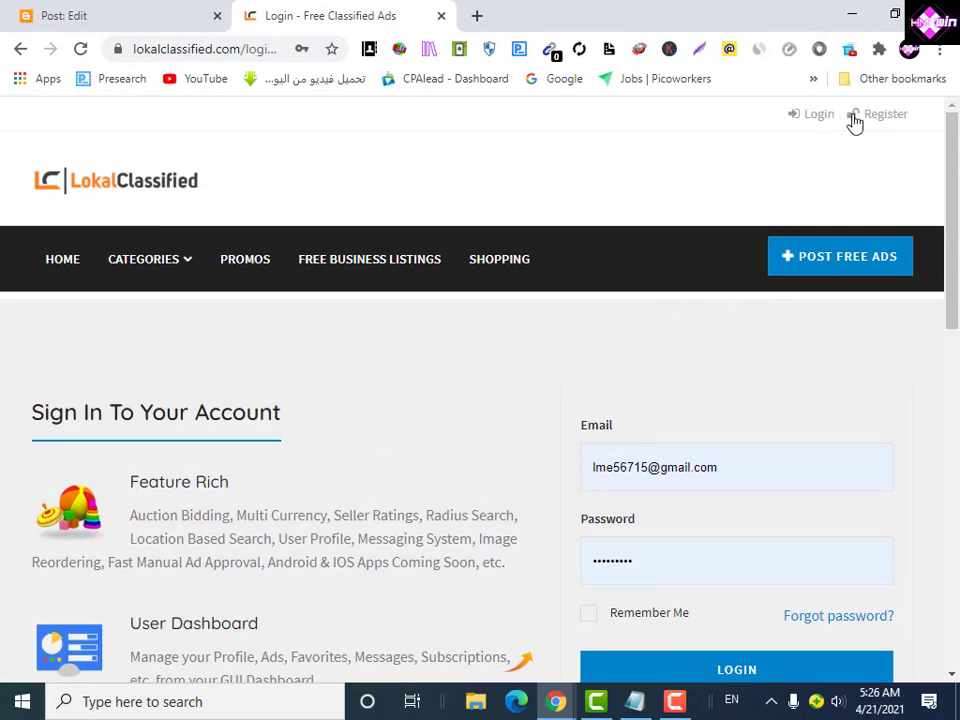
pyautogui.click(821, 120)
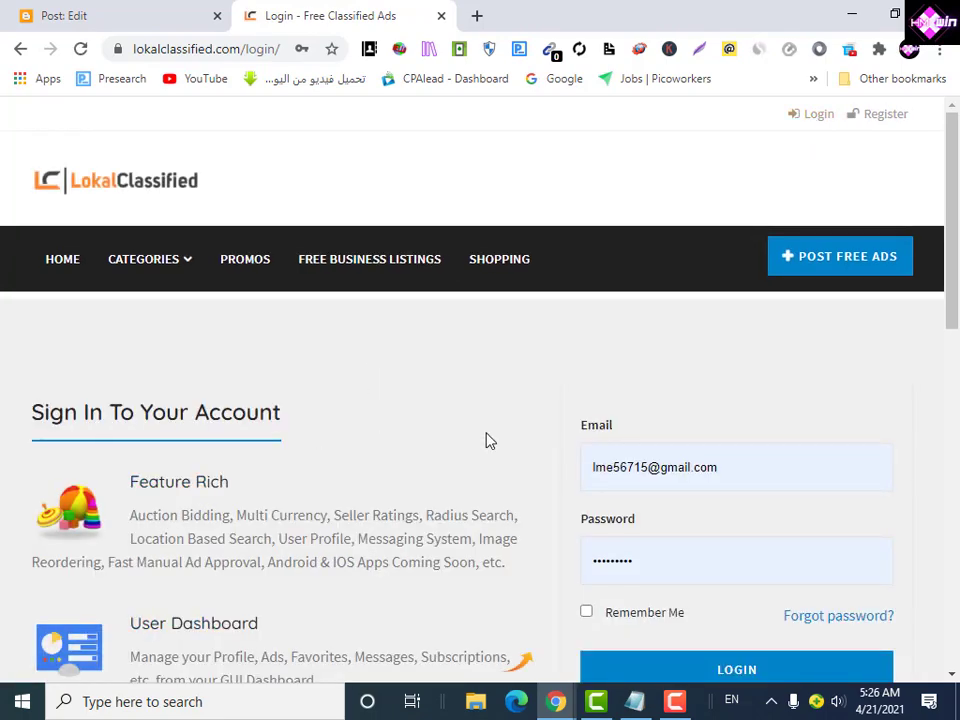
pyautogui.scroll(-2, 501, 450)
pyautogui.click(728, 483)
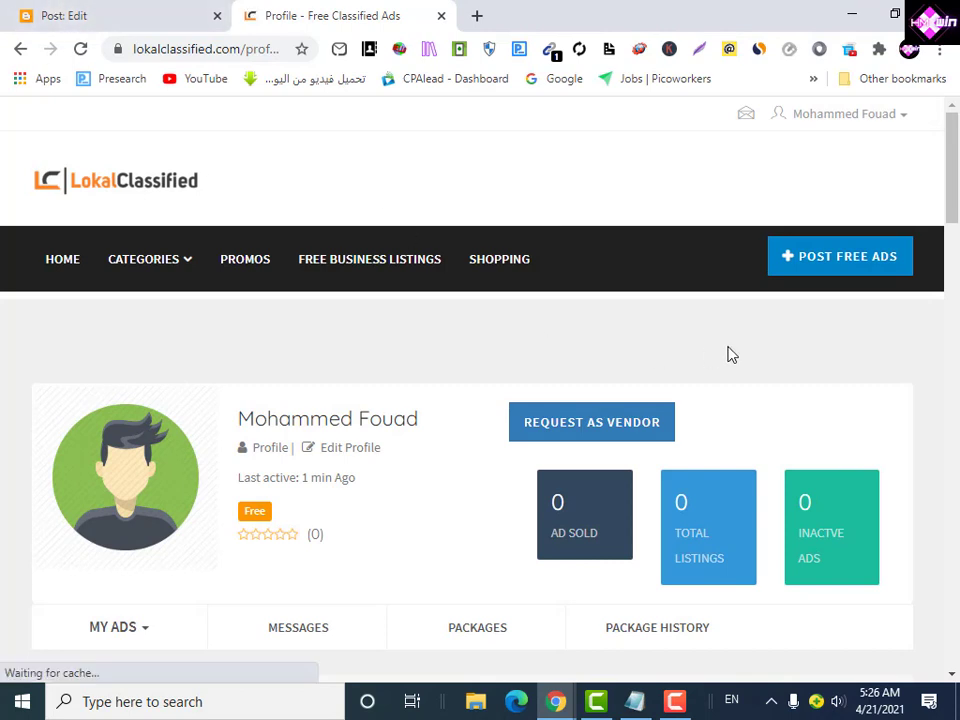
pyautogui.click(884, 260)
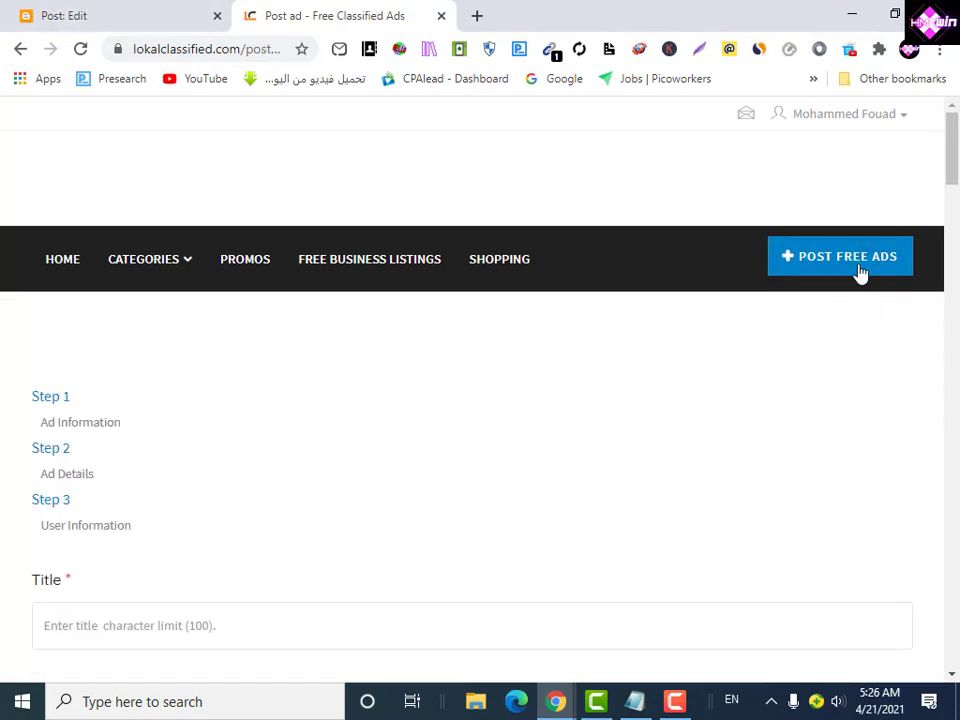
# Copy the photography headline from the Notepad notes and paste it into the ad's Title field
pyautogui.scroll(-3, 431, 437)
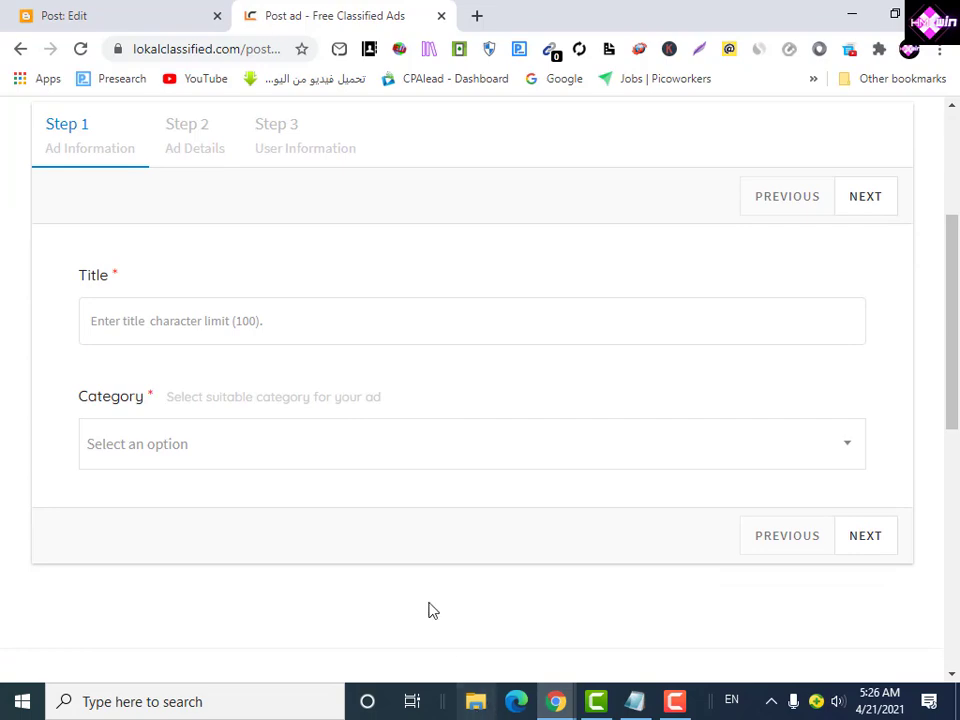
pyautogui.click(634, 700)
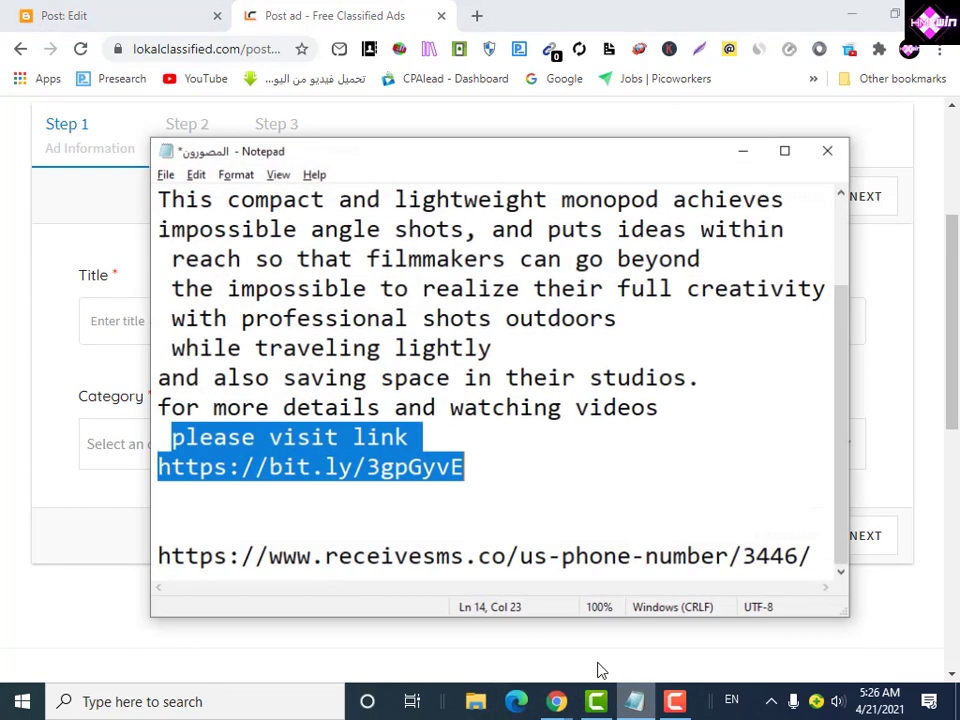
pyautogui.scroll(2, 280, 341)
pyautogui.moveTo(153, 193); pyautogui.dragTo(632, 257)
pyautogui.rightClick(366, 229)
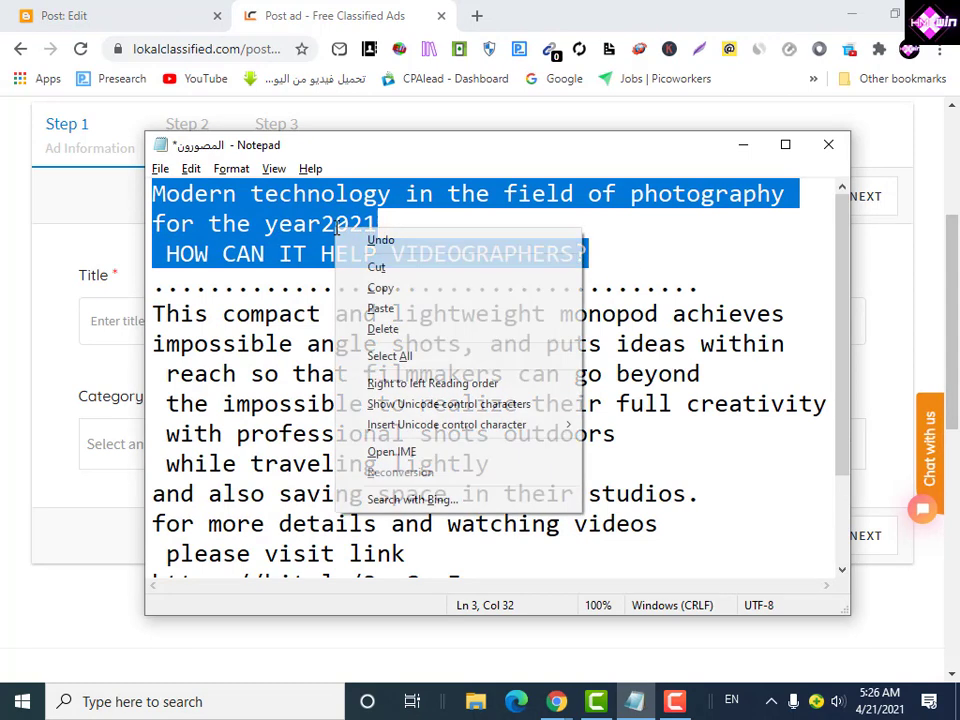
pyautogui.click(384, 289)
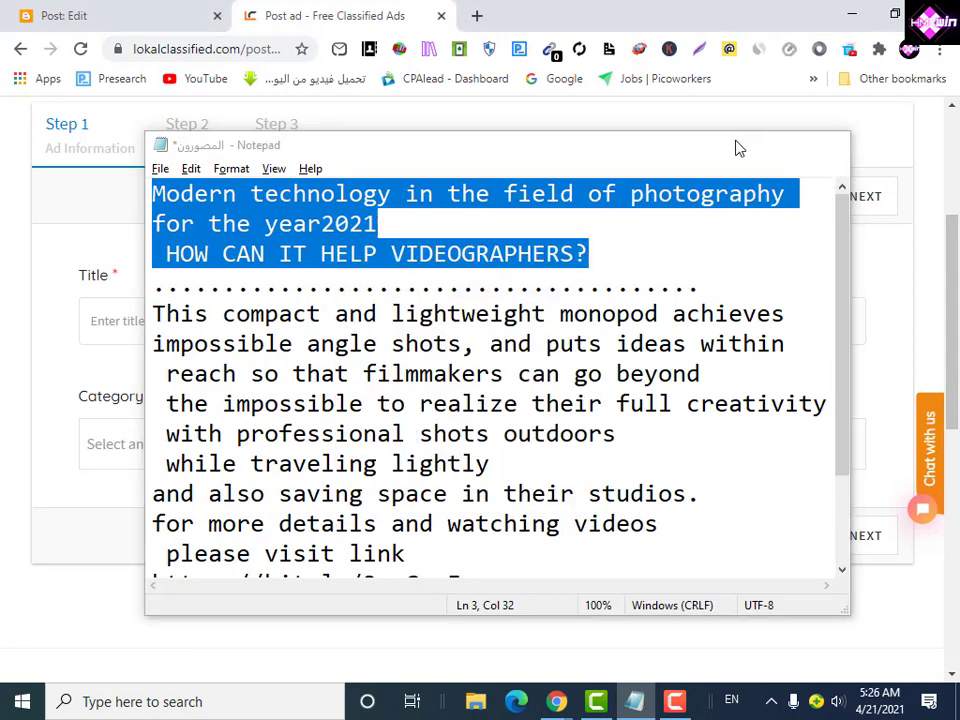
pyautogui.click(746, 146)
pyautogui.click(129, 322)
pyautogui.rightClick(129, 324)
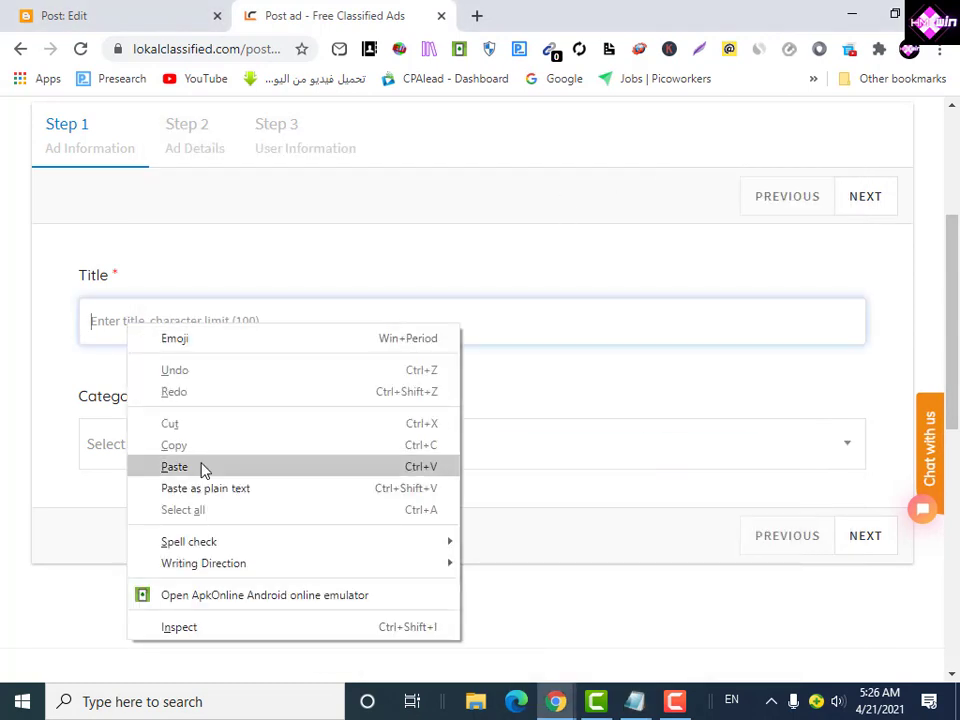
pyautogui.click(201, 467)
pyautogui.click(680, 398)
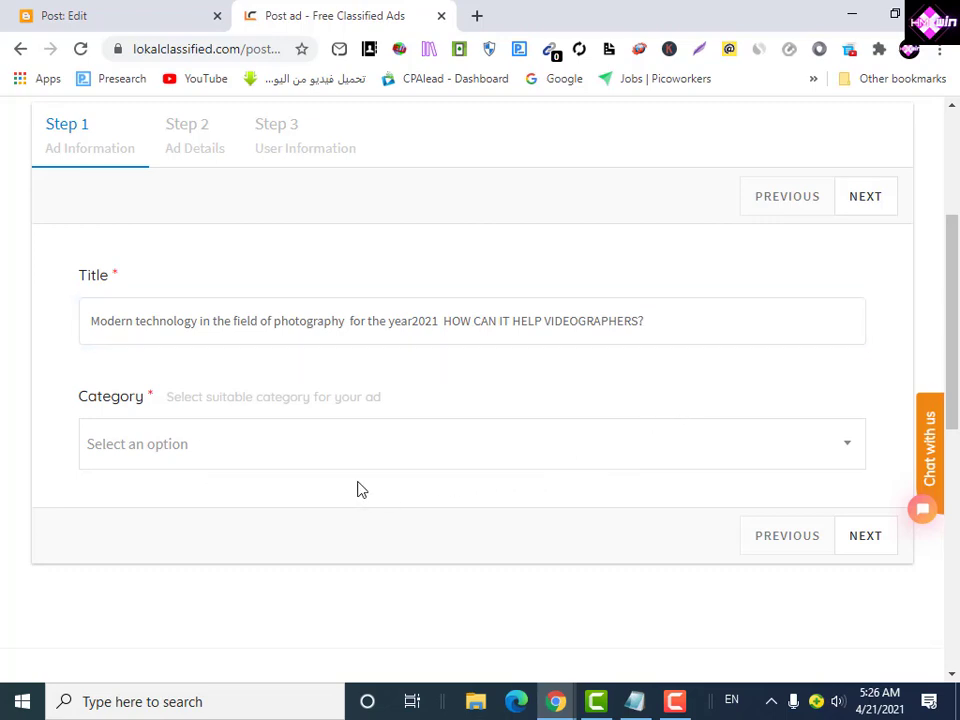
# File the ad under ITEMS FOR SALE › Antiques near me and advance to Ad Details
pyautogui.scroll(-1, 369, 489)
pyautogui.click(215, 367)
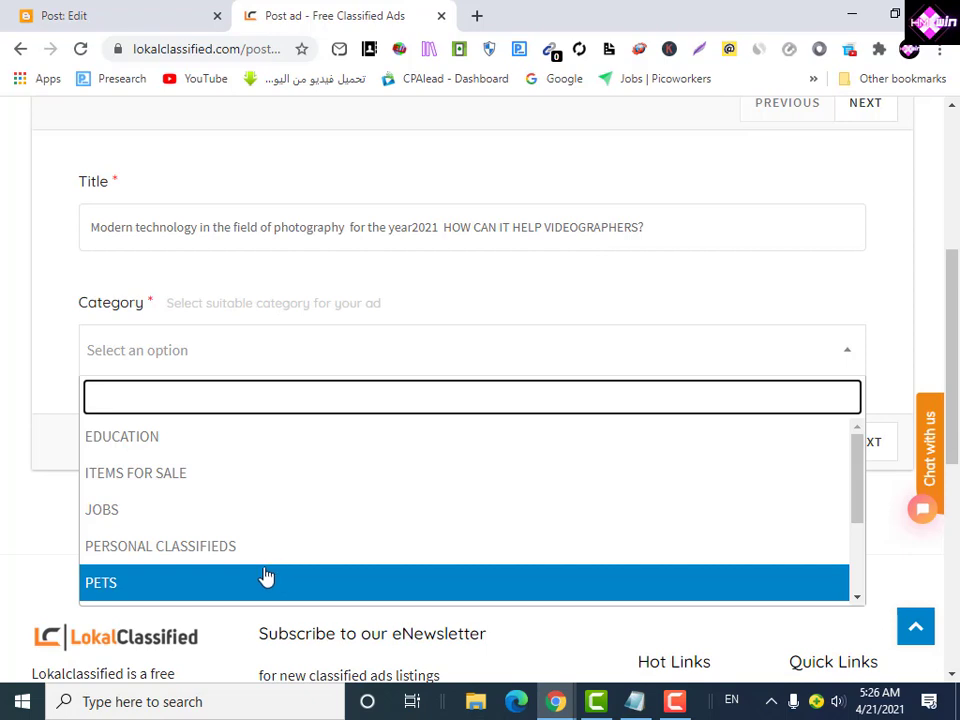
pyautogui.scroll(-1, 242, 574)
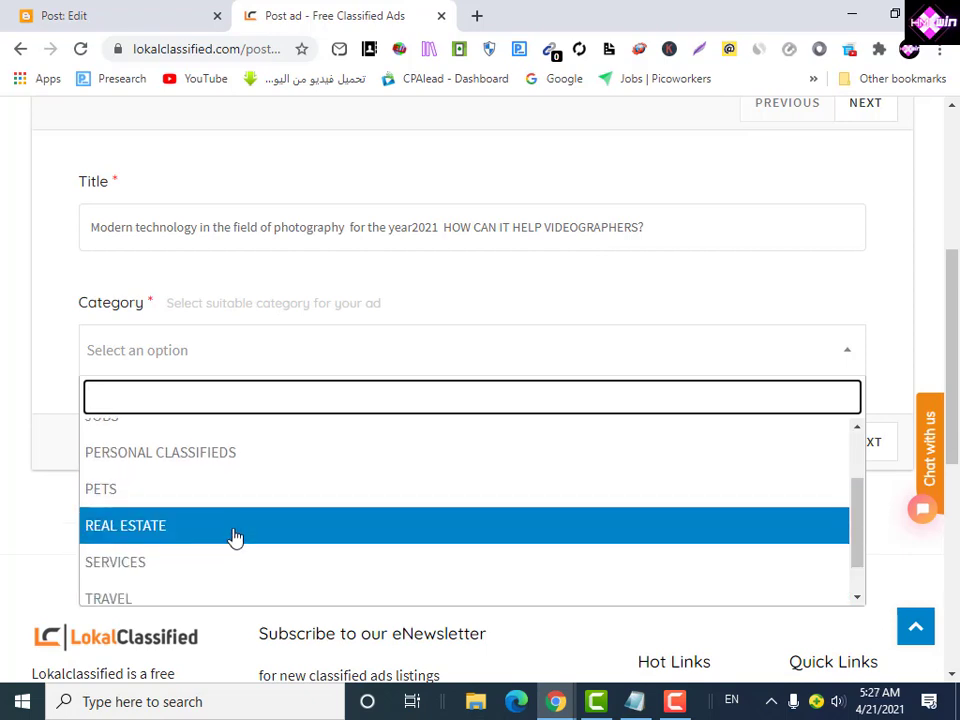
pyautogui.scroll(-1, 236, 563)
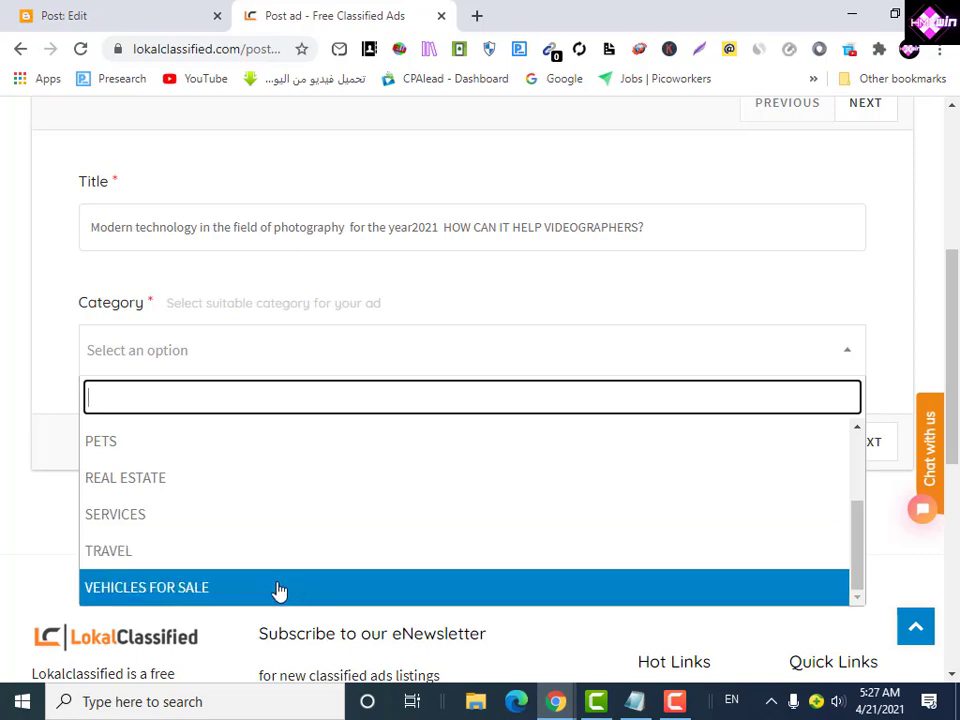
pyautogui.click(196, 588)
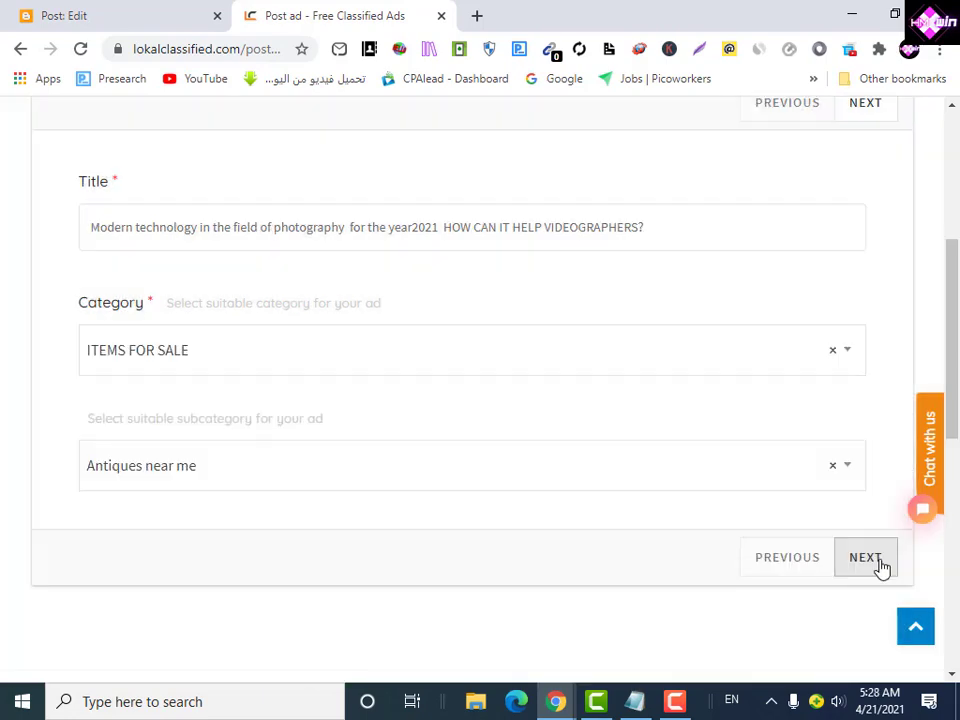
pyautogui.click(866, 558)
pyautogui.scroll(-1, 534, 511)
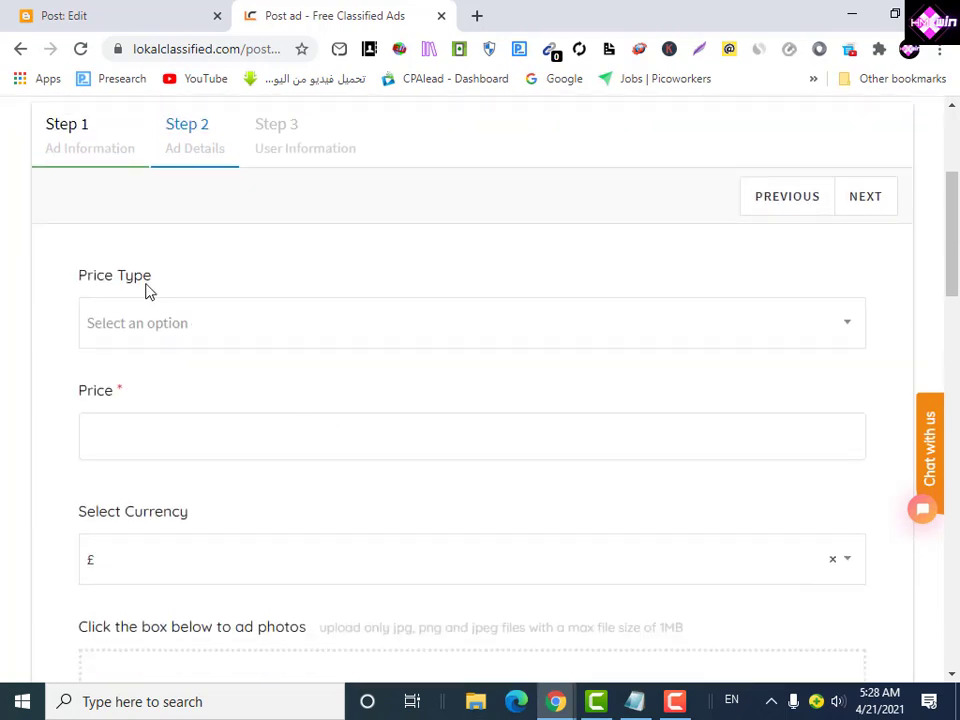
# Try the Price field repeatedly, dismissing the address autofill suggestions and leaving it empty
pyautogui.click(139, 448)
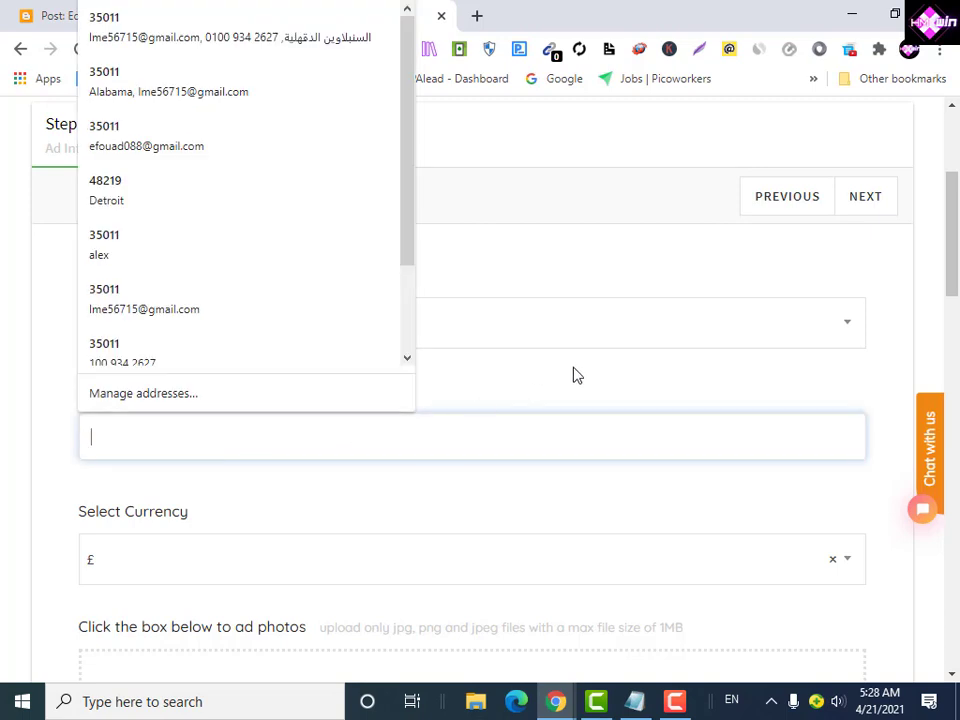
pyautogui.click(590, 388)
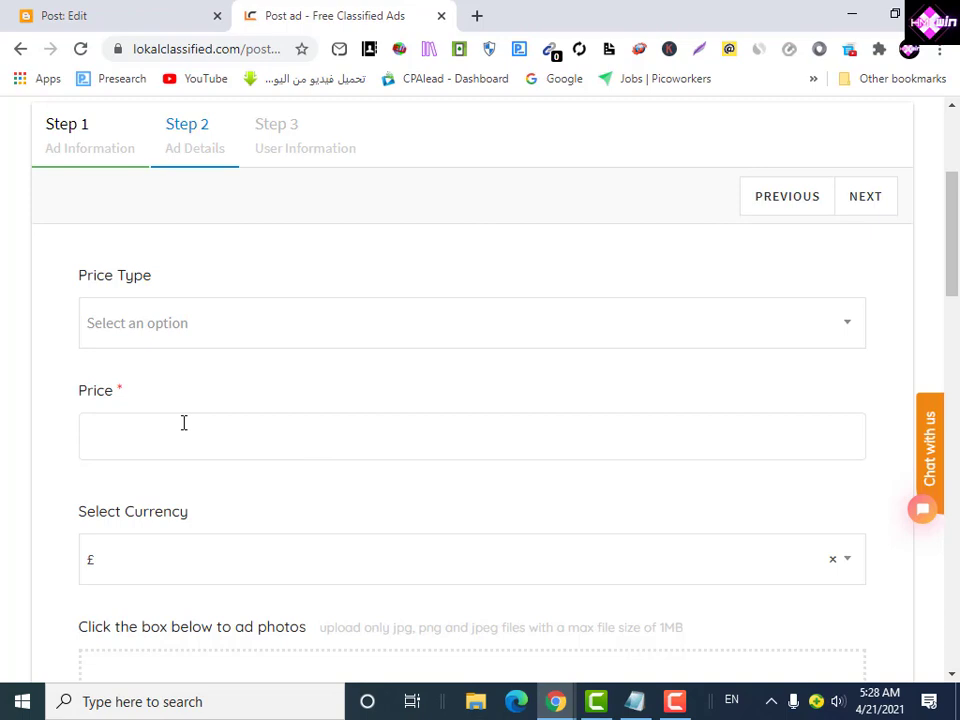
pyautogui.moveTo(677, 704)
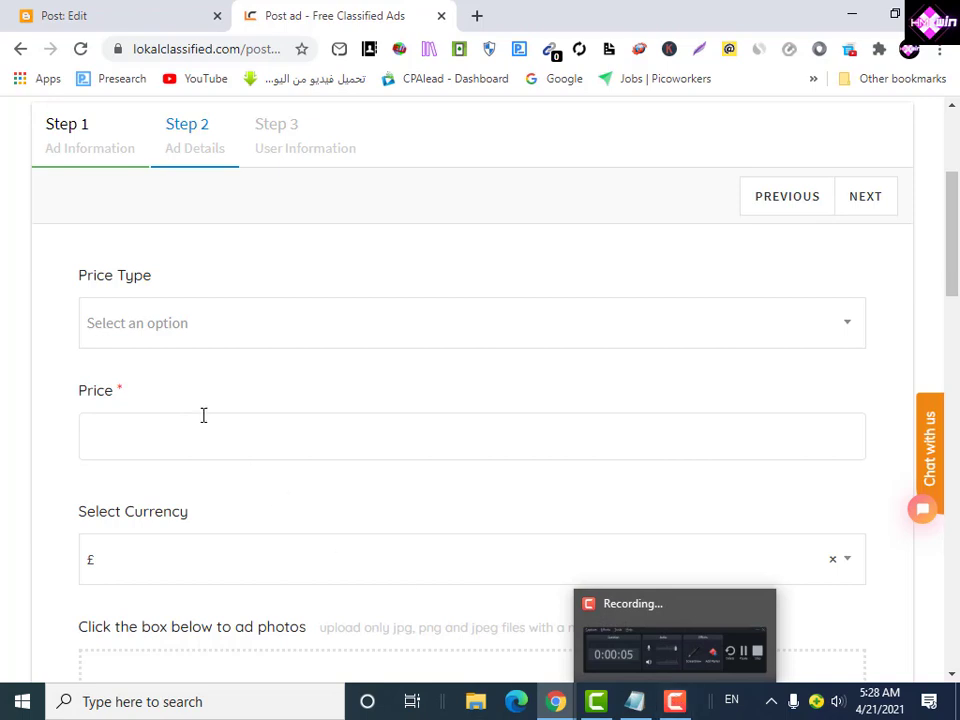
pyautogui.click(144, 434)
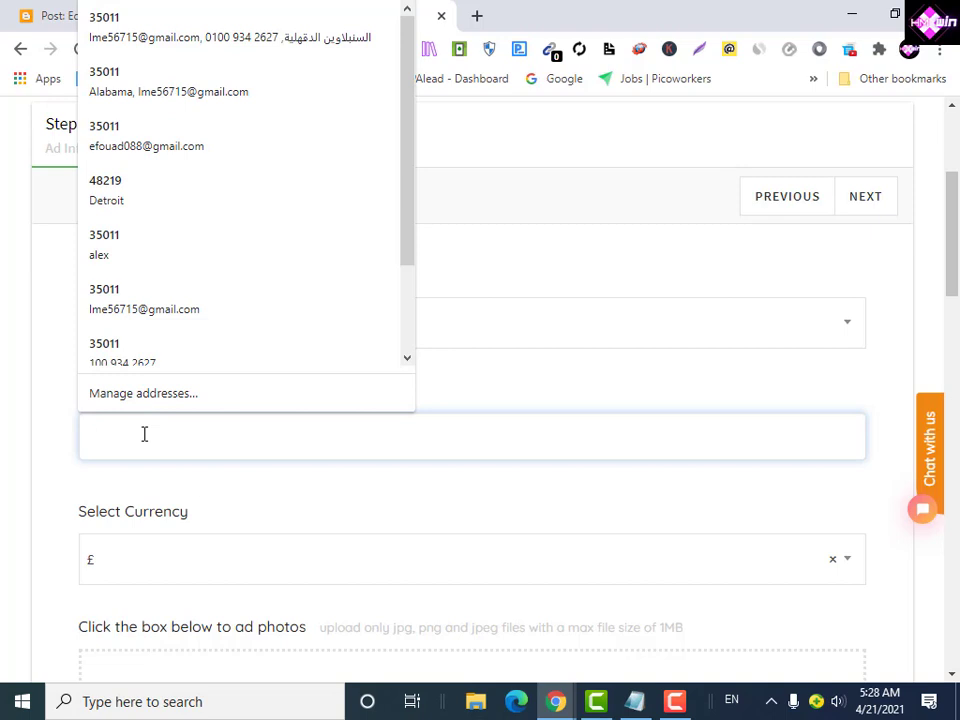
pyautogui.click(33, 421)
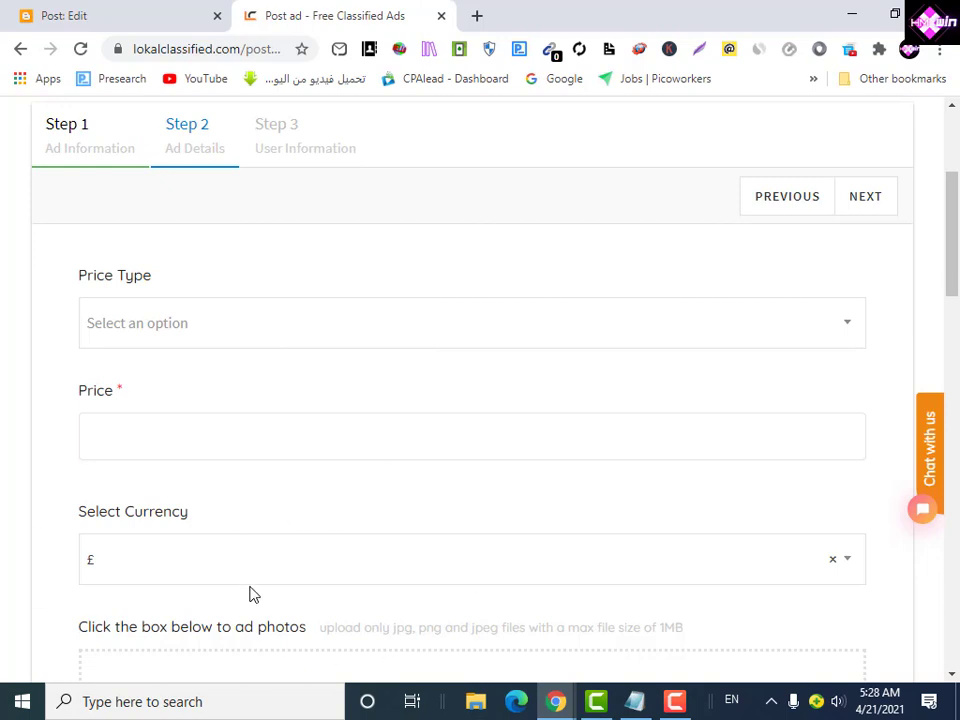
pyautogui.click(152, 442)
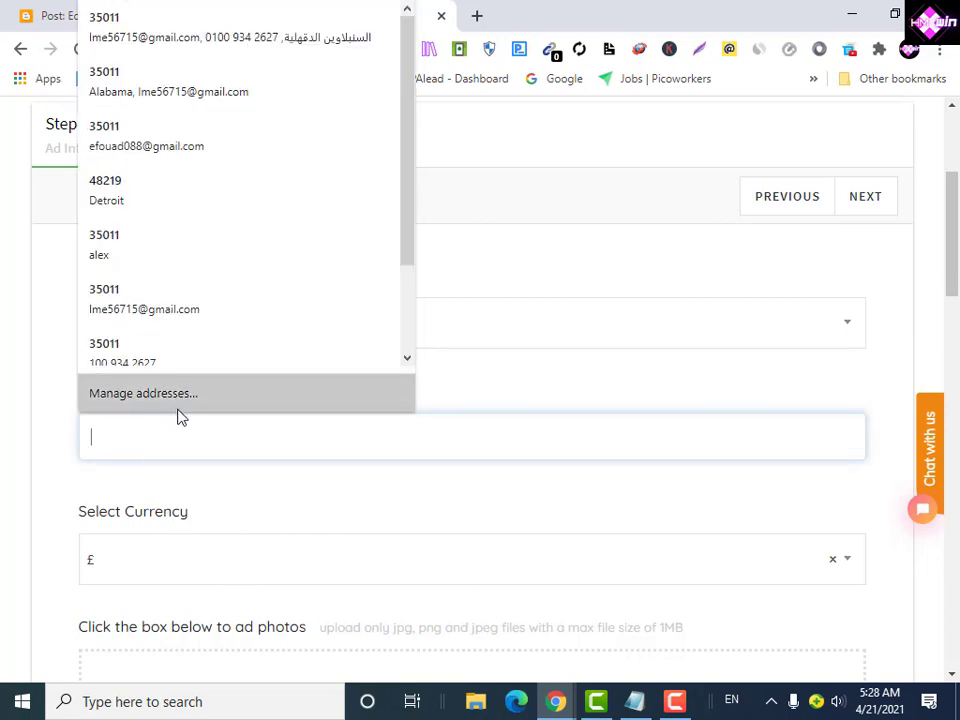
pyautogui.click(64, 411)
# Scroll through the Step 2 Ad Details form without filling anything in
pyautogui.scroll(-3, 197, 514)
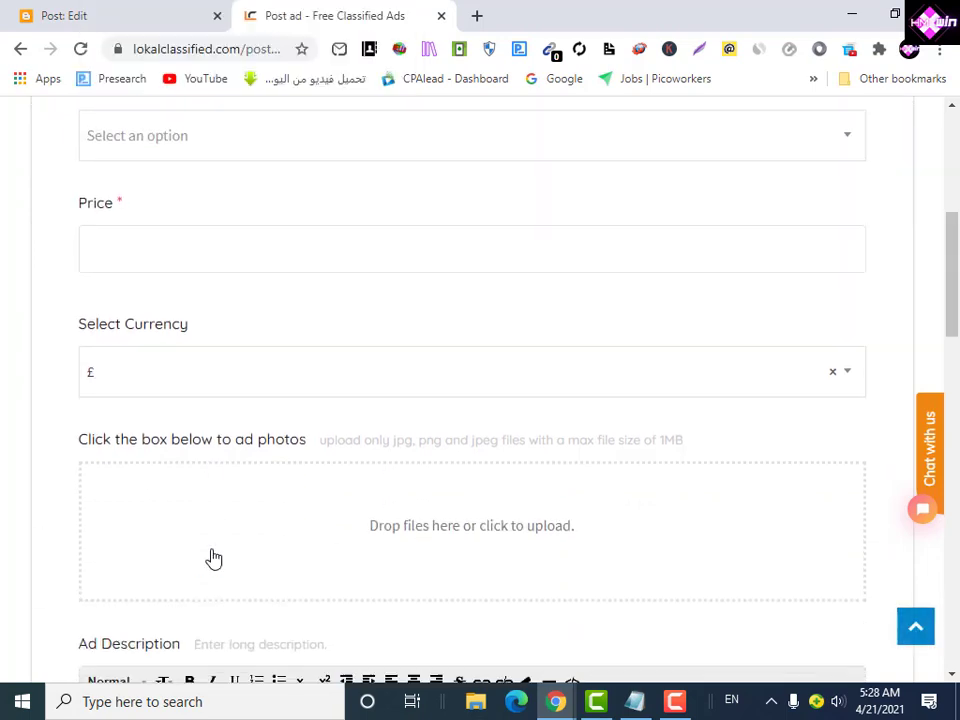
pyautogui.scroll(-1, 250, 490)
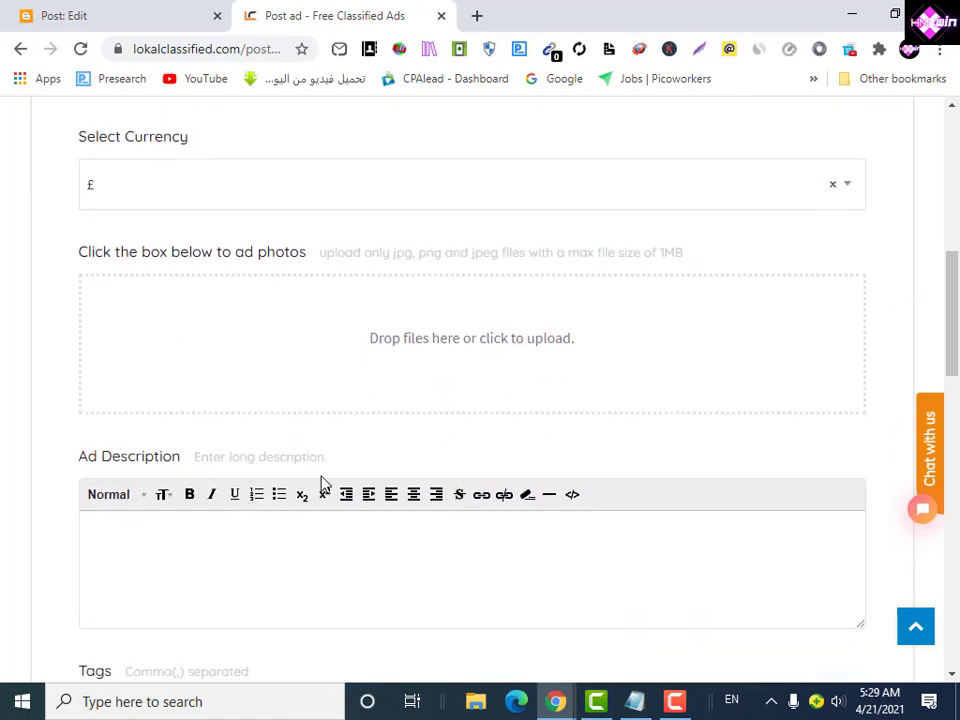
pyautogui.scroll(-3, 219, 514)
pyautogui.scroll(-11, 315, 437)
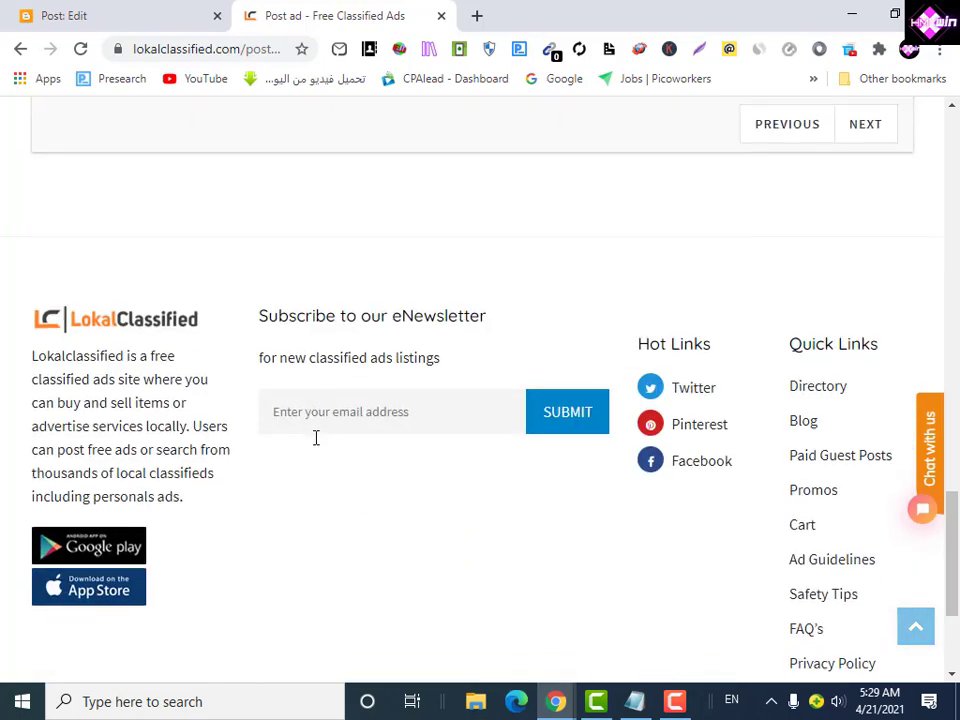
pyautogui.scroll(8, 326, 455)
pyautogui.scroll(15, 326, 455)
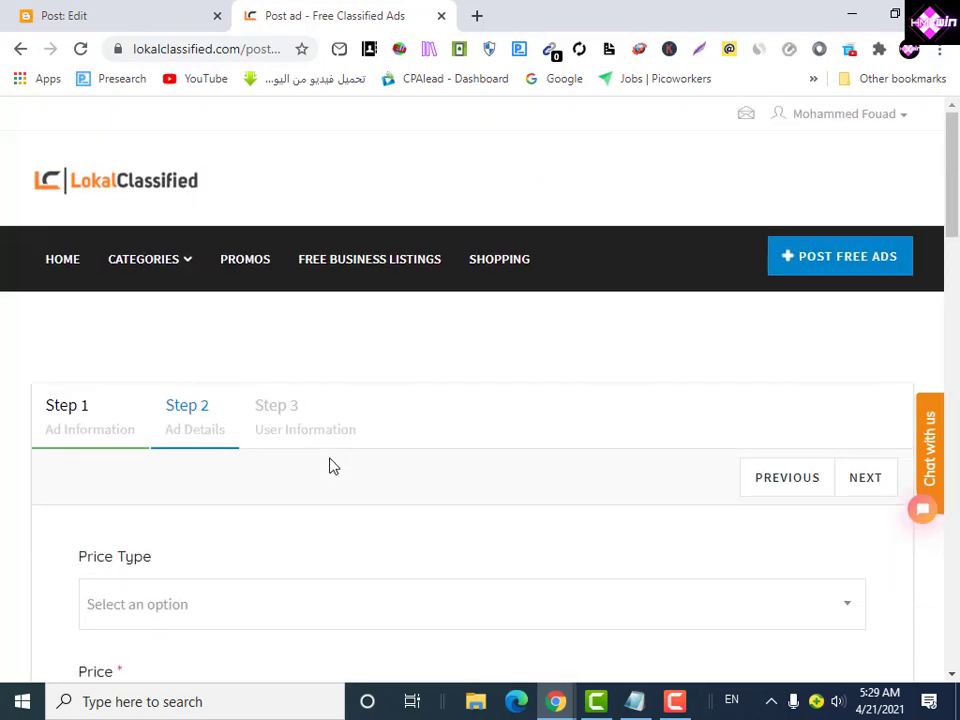
pyautogui.scroll(-2, 271, 512)
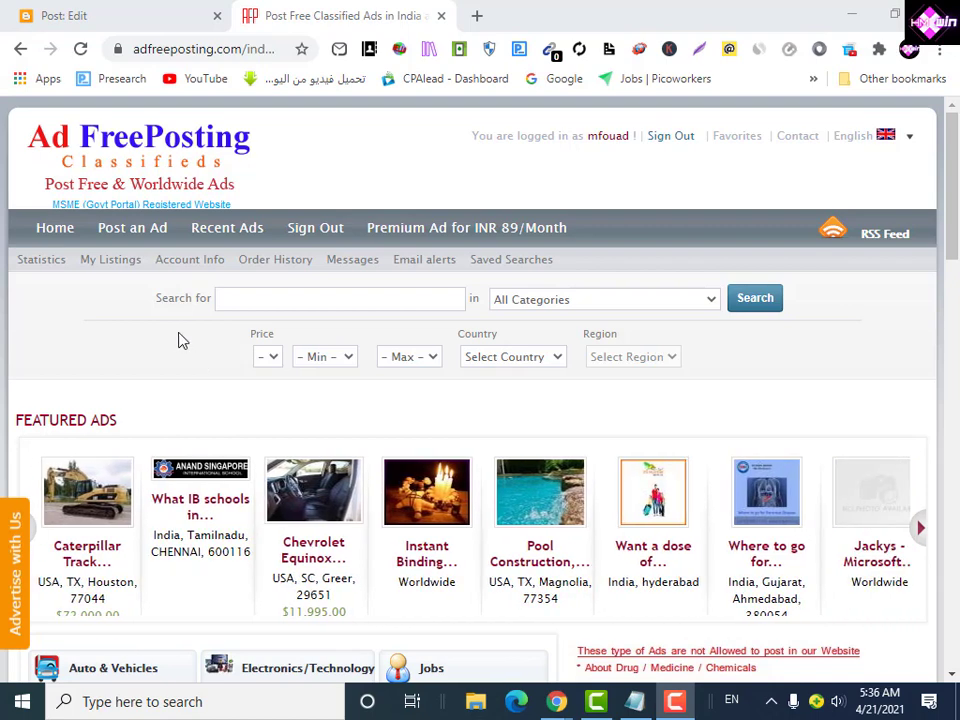
# Start a new AdFreePosting ad and choose Jobs › Art & Design & Media as its category
pyautogui.click(152, 240)
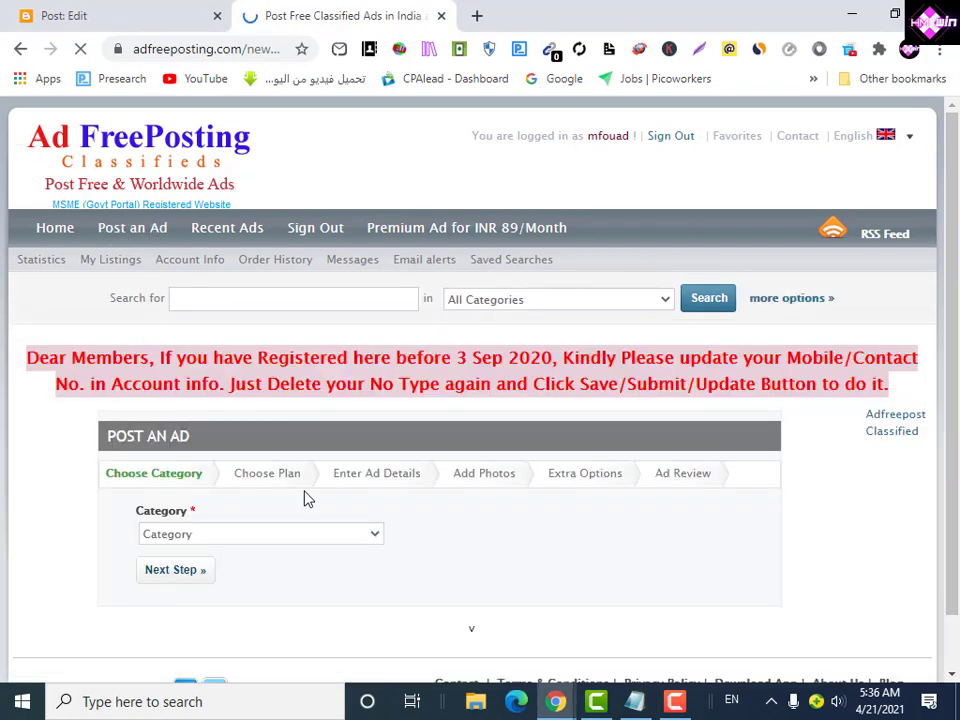
pyautogui.scroll(-1, 444, 540)
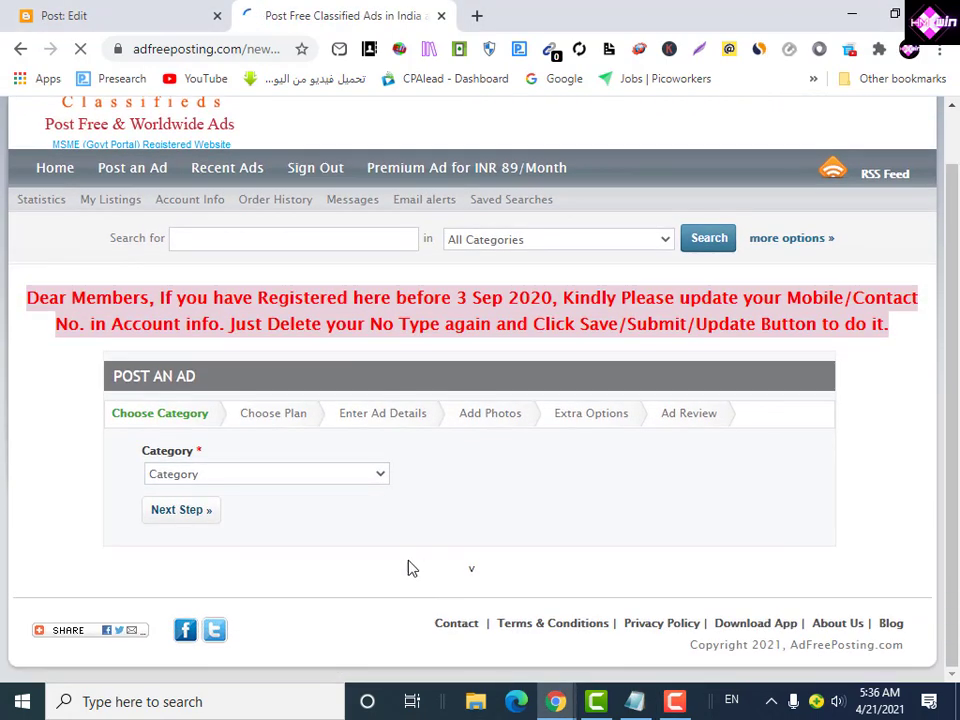
pyautogui.click(365, 481)
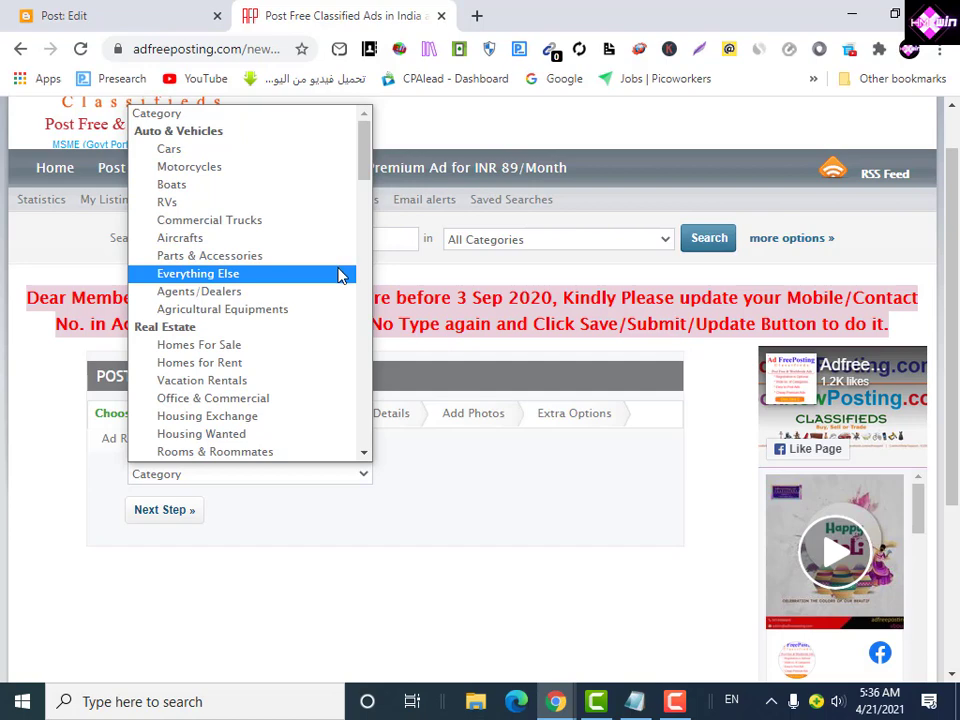
pyautogui.scroll(-3, 340, 310)
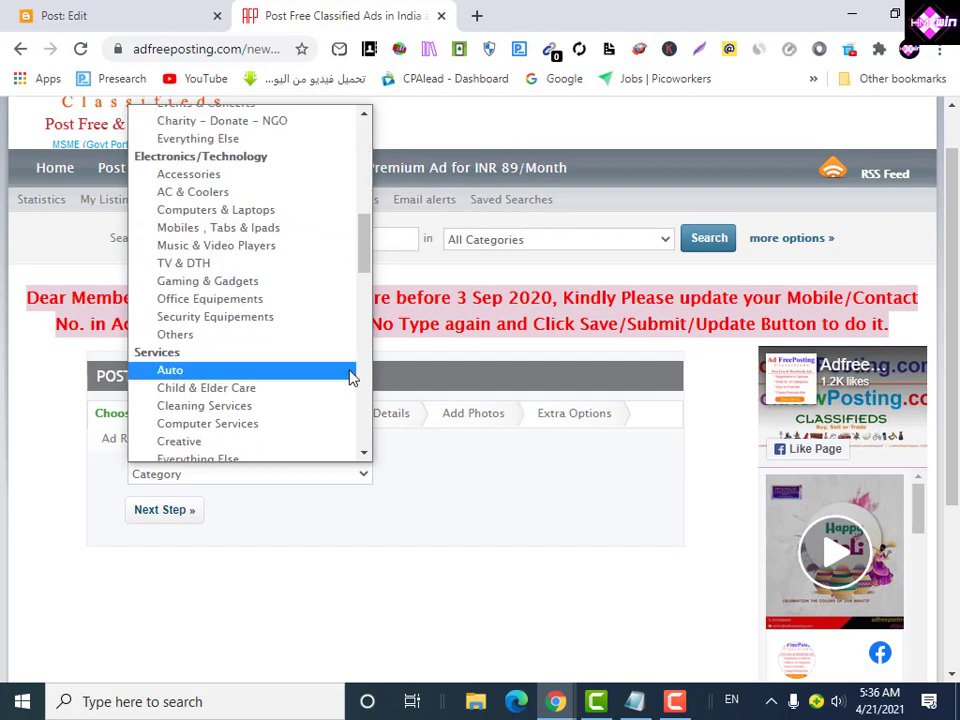
pyautogui.scroll(-3, 350, 378)
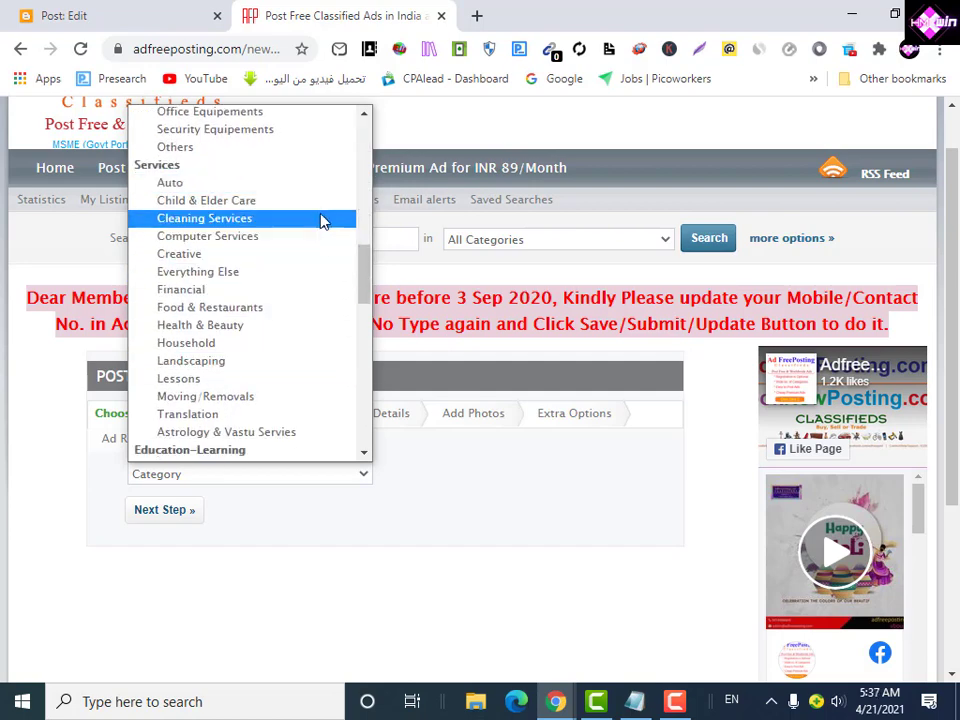
pyautogui.scroll(-5, 311, 290)
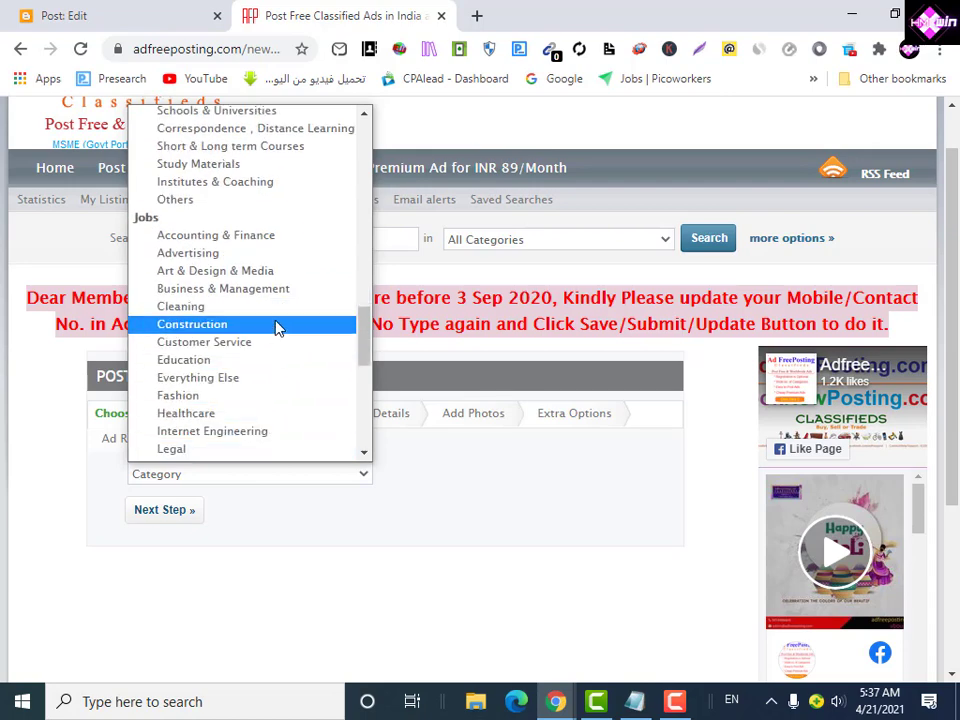
pyautogui.click(270, 274)
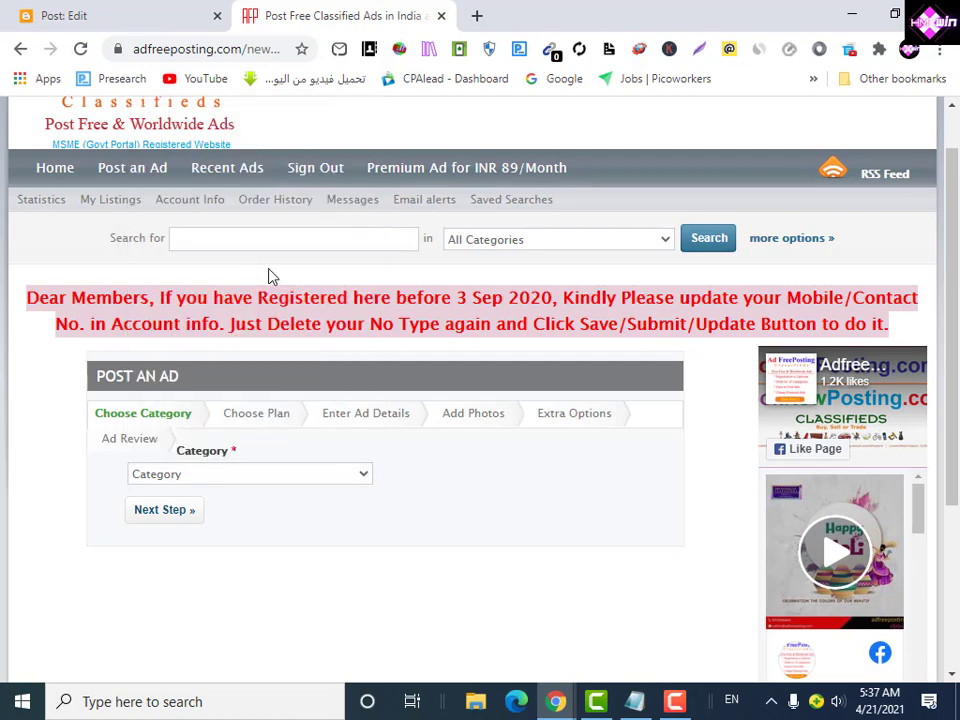
pyautogui.click(361, 474)
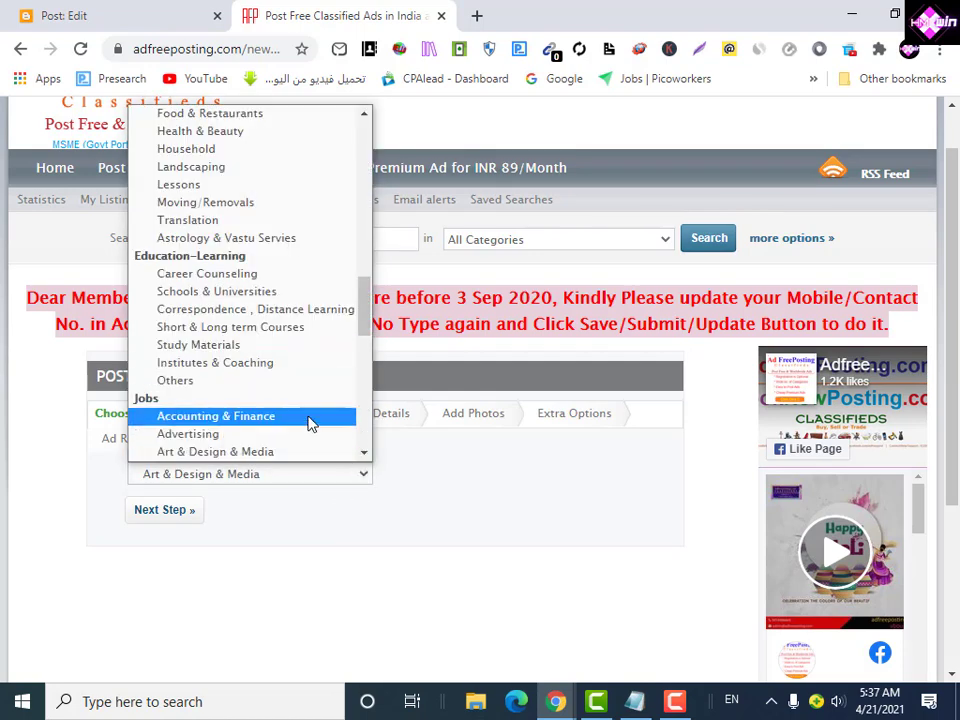
pyautogui.scroll(-5, 311, 414)
pyautogui.scroll(5, 311, 414)
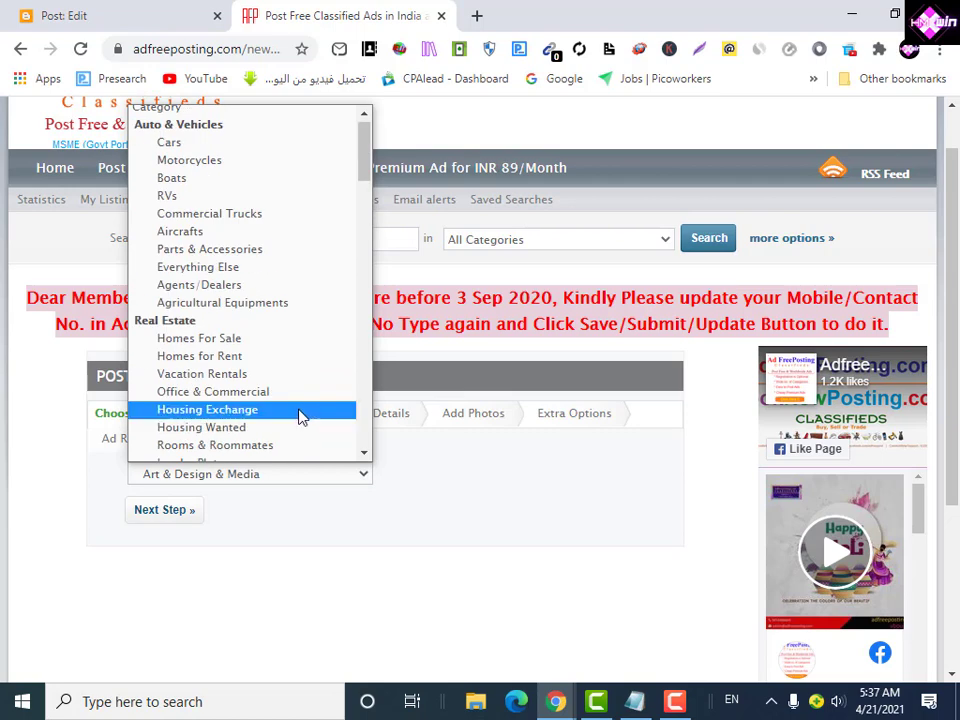